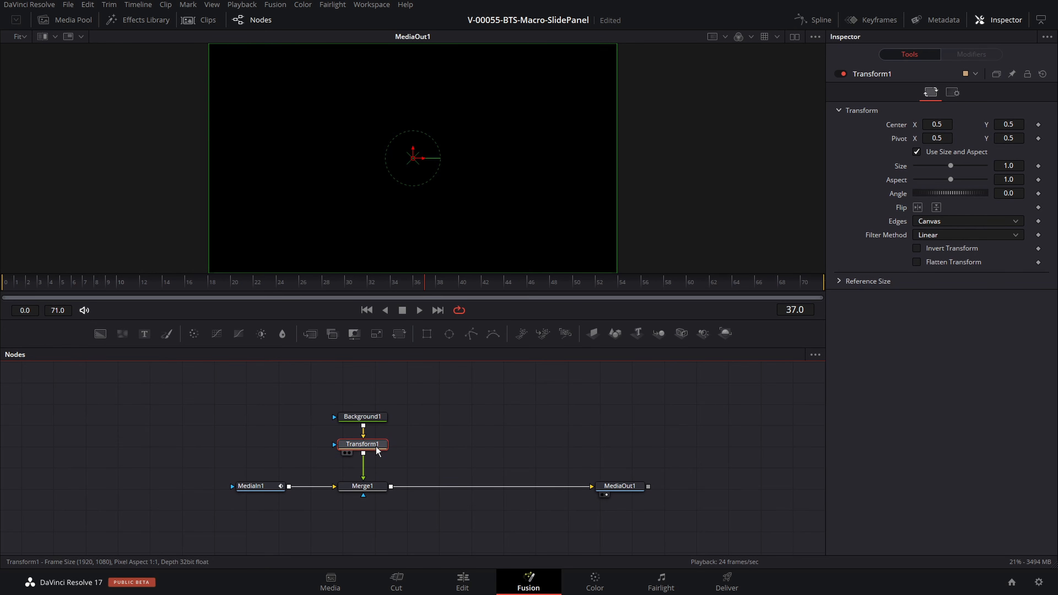
- Set Transform1's Center X to about 1.03 and colour Background1's vertical gradient from bright blue #0e77f7 to dark blue
{"action": "left_click_drag", "start_coordinate": [930, 126], "coordinate": [997, 126]}
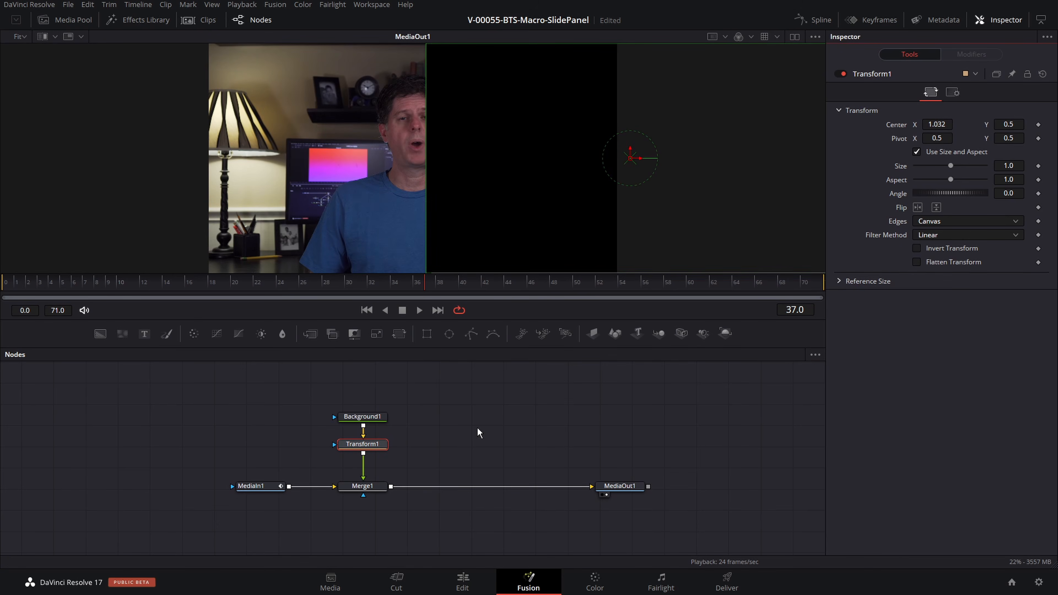
{"action": "left_click", "coordinate": [351, 420]}
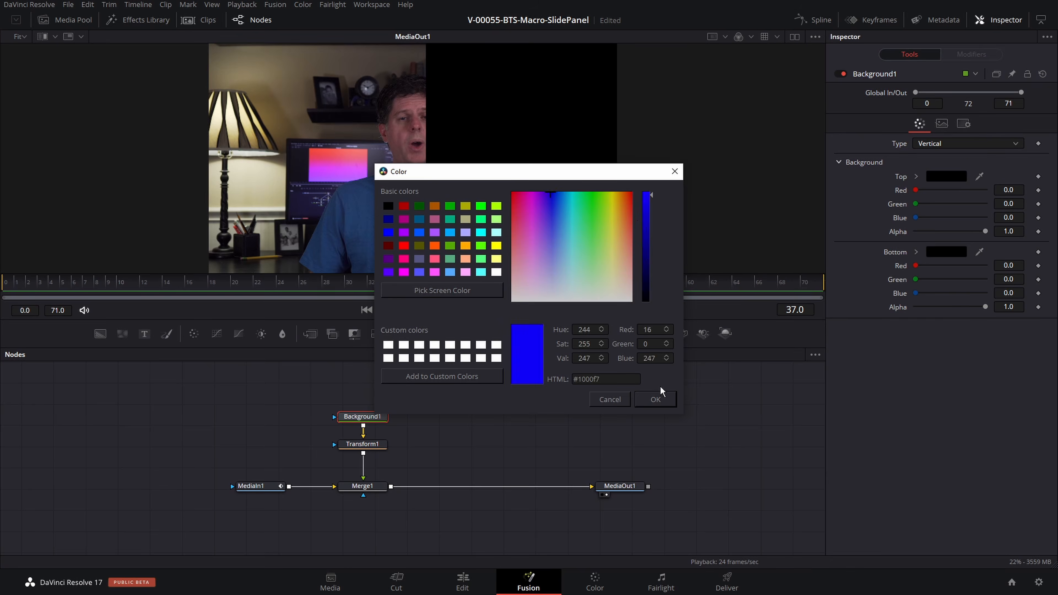
{"action": "left_click", "coordinate": [662, 396]}
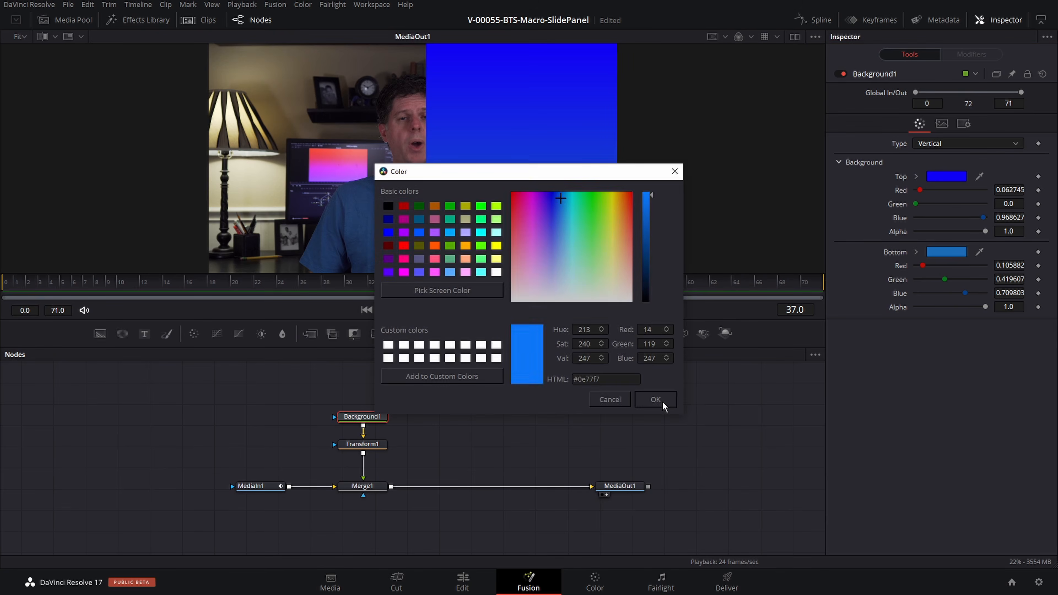
{"action": "left_click", "coordinate": [662, 401]}
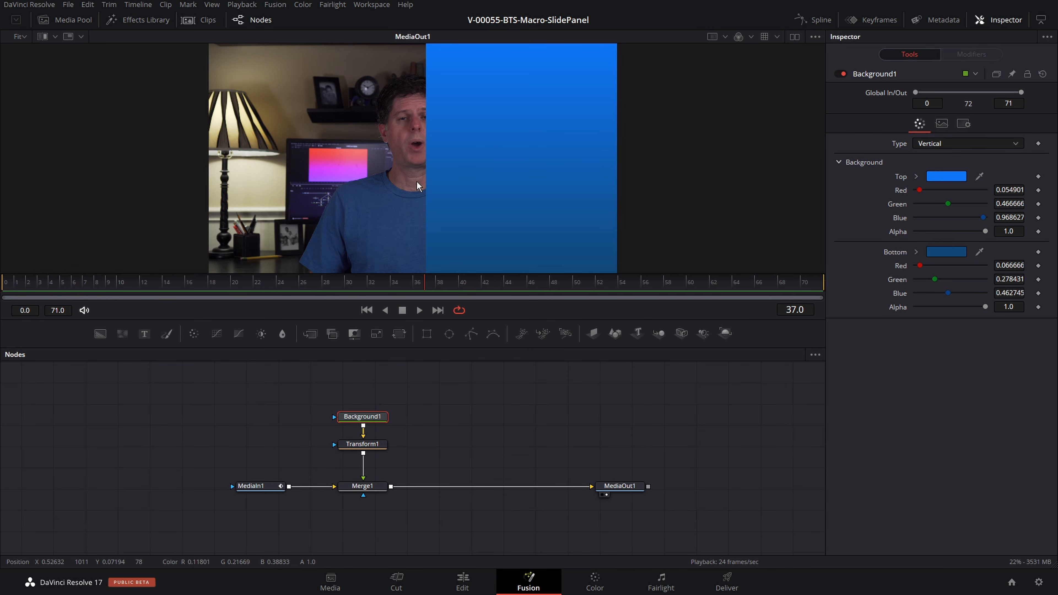
- Add a second, unconnected Background node to the node graph and set its solid colour to white
{"action": "left_click_drag", "start_coordinate": [100, 334], "coordinate": [211, 352]}
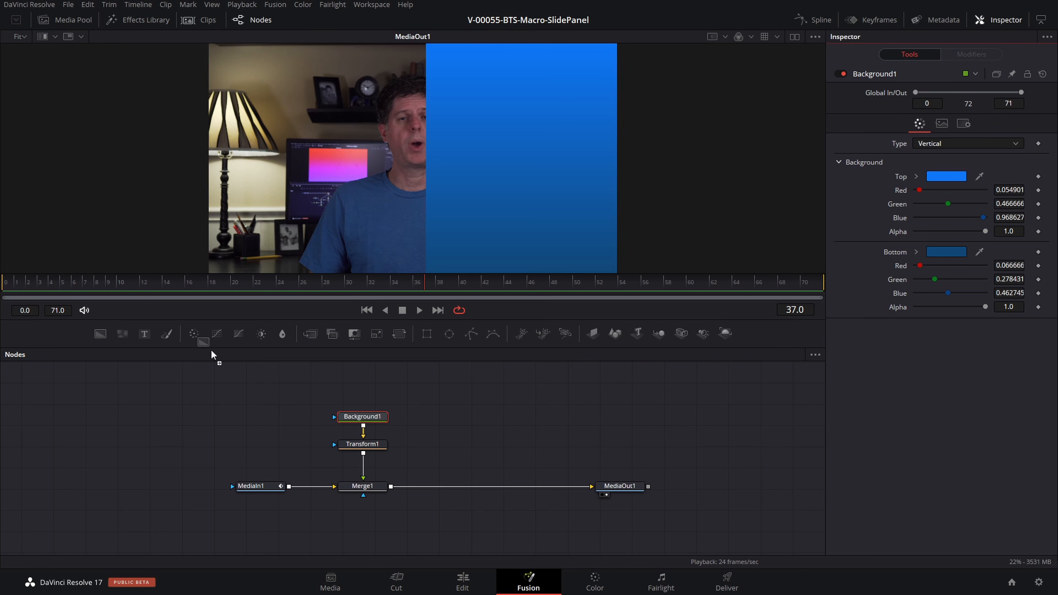
{"action": "left_click_drag", "start_coordinate": [460, 393], "coordinate": [461, 393]}
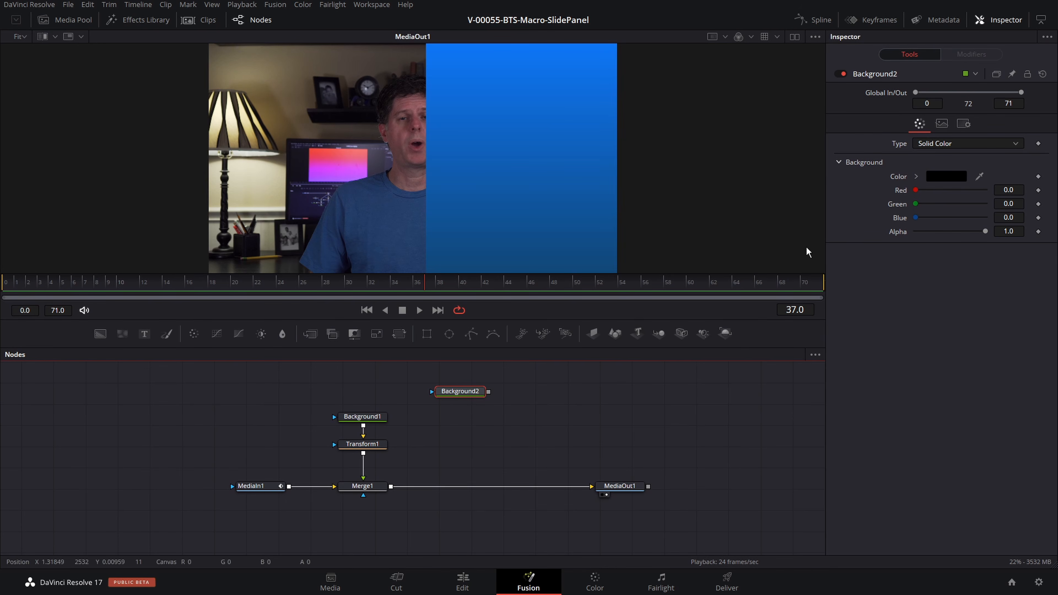
{"action": "left_click", "coordinate": [941, 181]}
{"action": "left_click_drag", "start_coordinate": [646, 297], "coordinate": [645, 191]}
{"action": "left_click", "coordinate": [661, 403]}
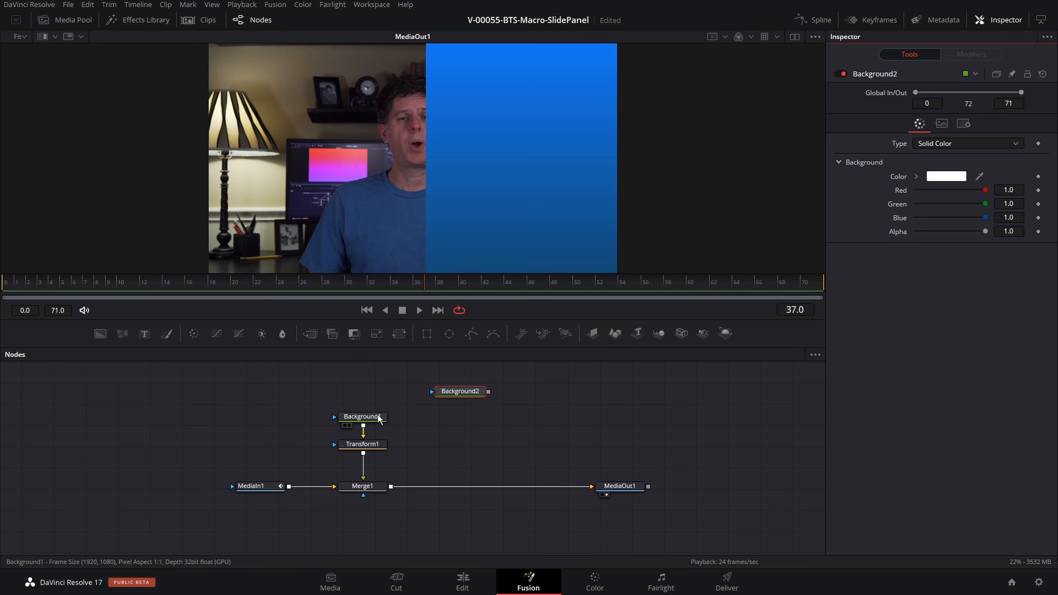
- Insert a Merge between Background1 and Transform1, with Background2 connected as its foreground and aligned above it
{"action": "left_click_drag", "start_coordinate": [367, 418], "coordinate": [263, 420]}
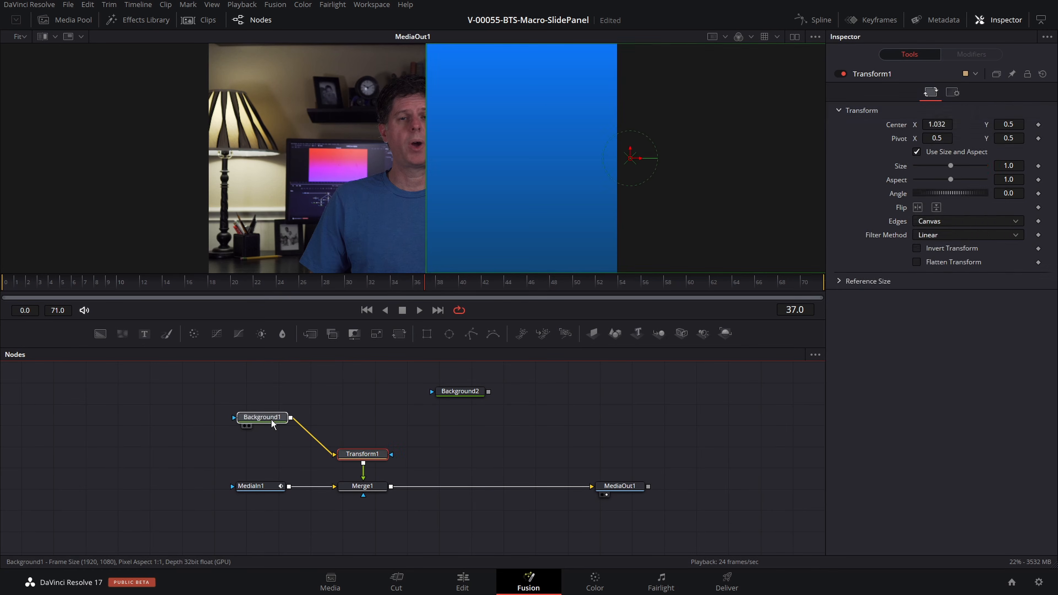
{"action": "left_click", "coordinate": [309, 335]}
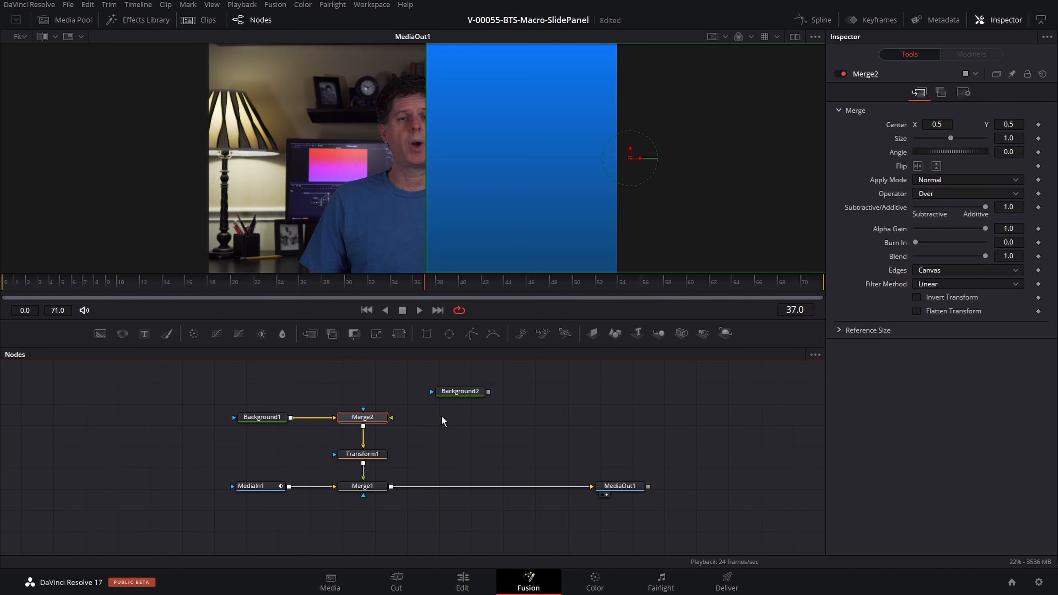
{"action": "scroll", "coordinate": [443, 421], "scroll_direction": "up", "scroll_amount": 2}
{"action": "left_click_drag", "start_coordinate": [457, 412], "coordinate": [391, 439]}
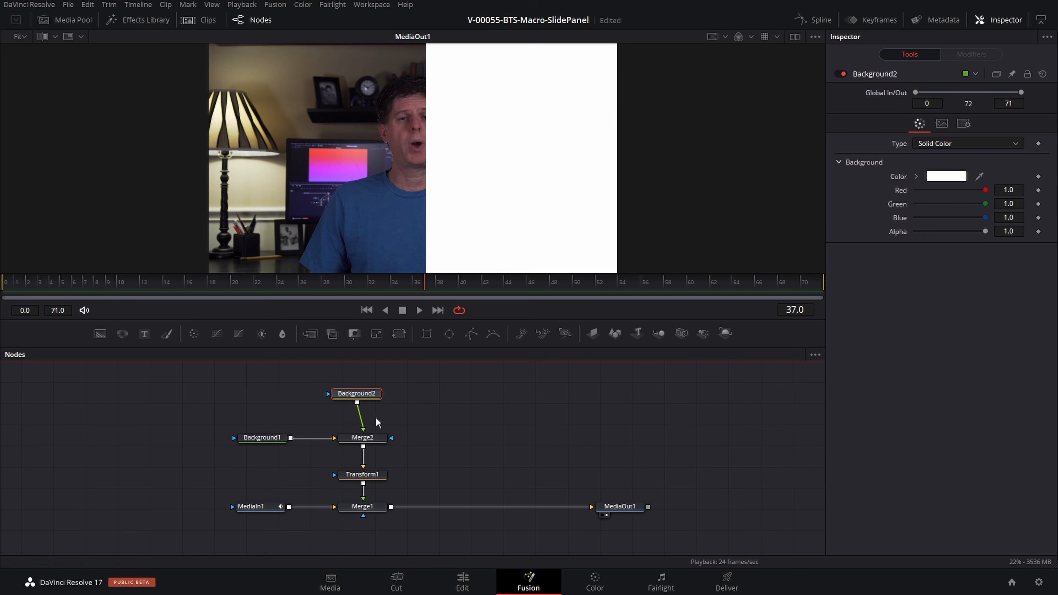
{"action": "left_click_drag", "start_coordinate": [363, 395], "coordinate": [369, 403]}
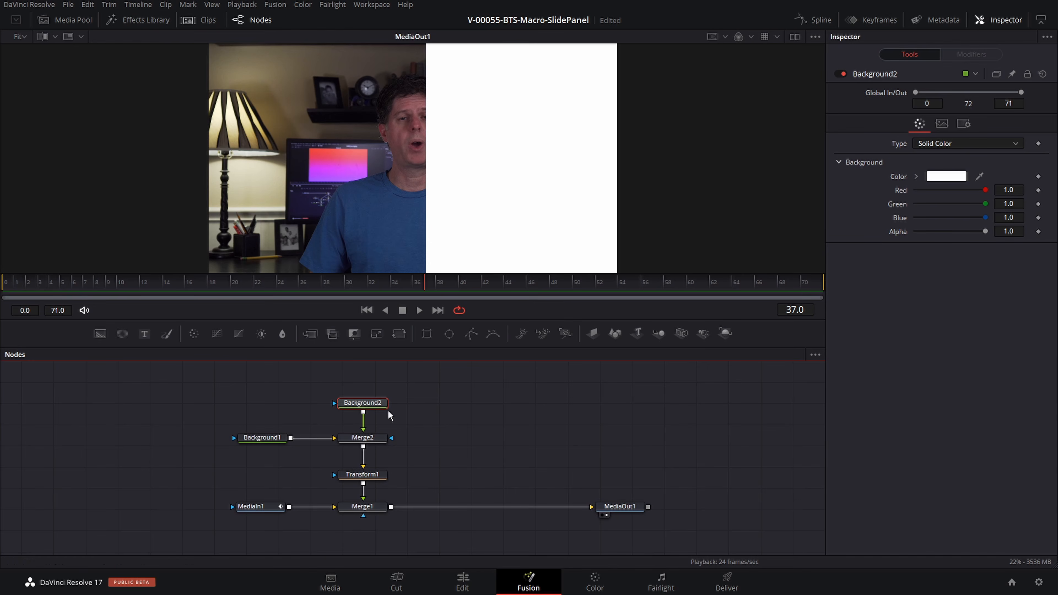
- Mask Background2 with a non-solid Rectangle with a border width of about 0.019 and width and height of 1.0
{"action": "left_click", "coordinate": [427, 334]}
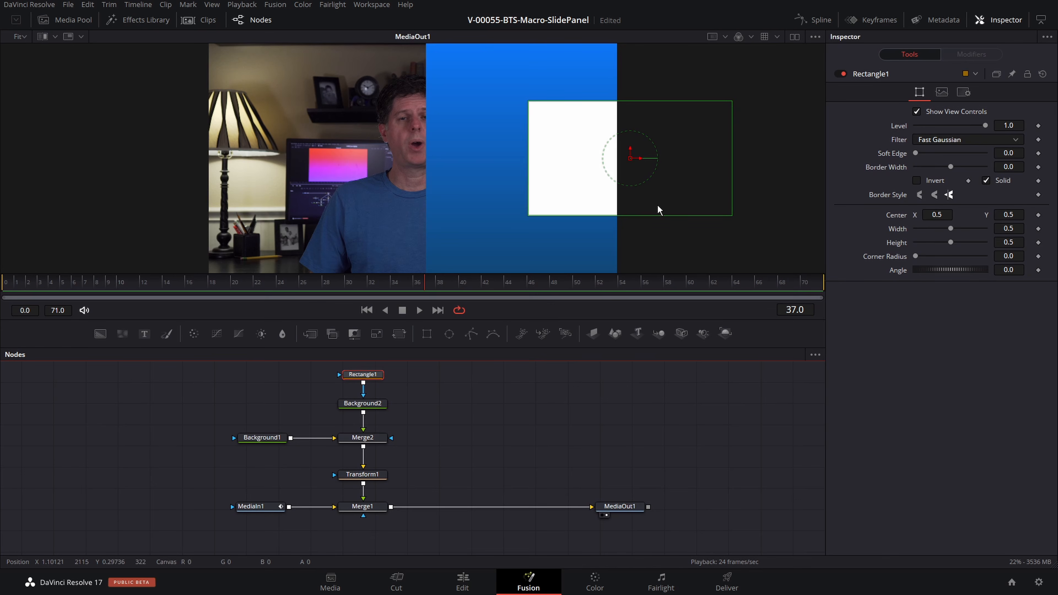
{"action": "left_click", "coordinate": [986, 180]}
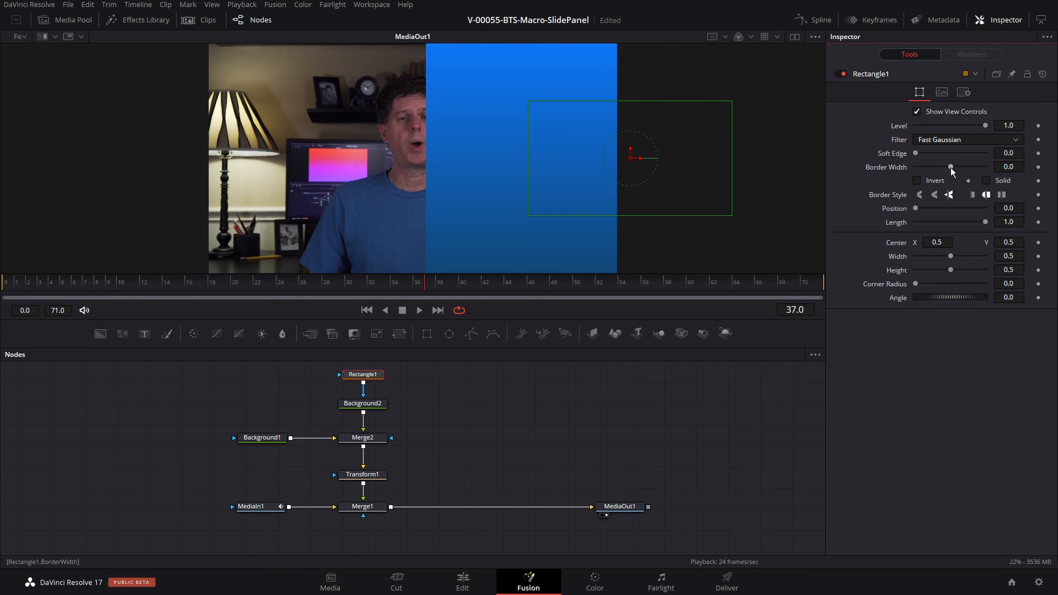
{"action": "left_click_drag", "start_coordinate": [951, 167], "coordinate": [954, 167]}
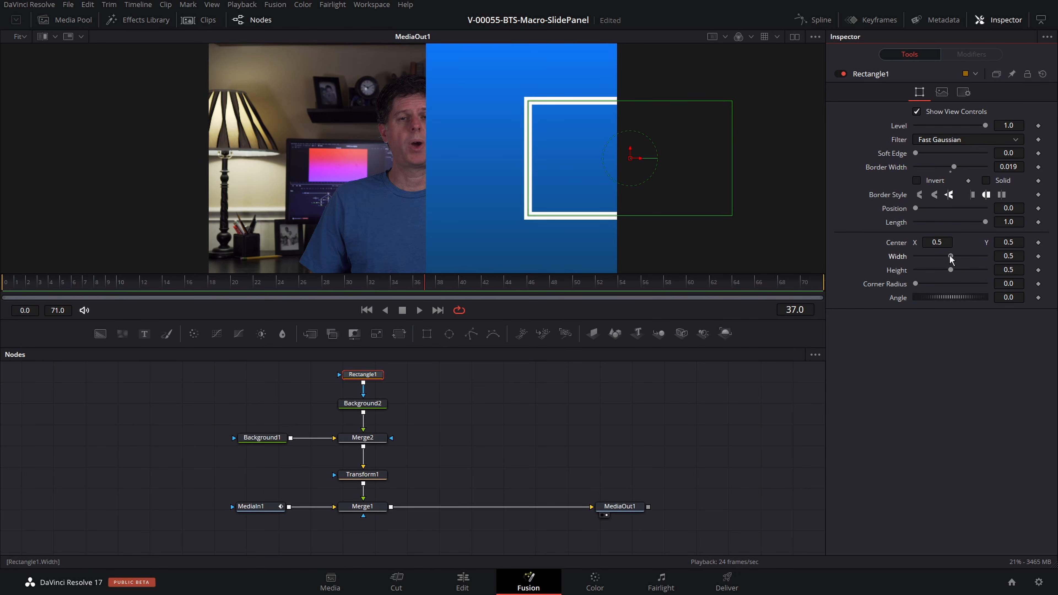
{"action": "left_click_drag", "start_coordinate": [952, 259], "coordinate": [1009, 268]}
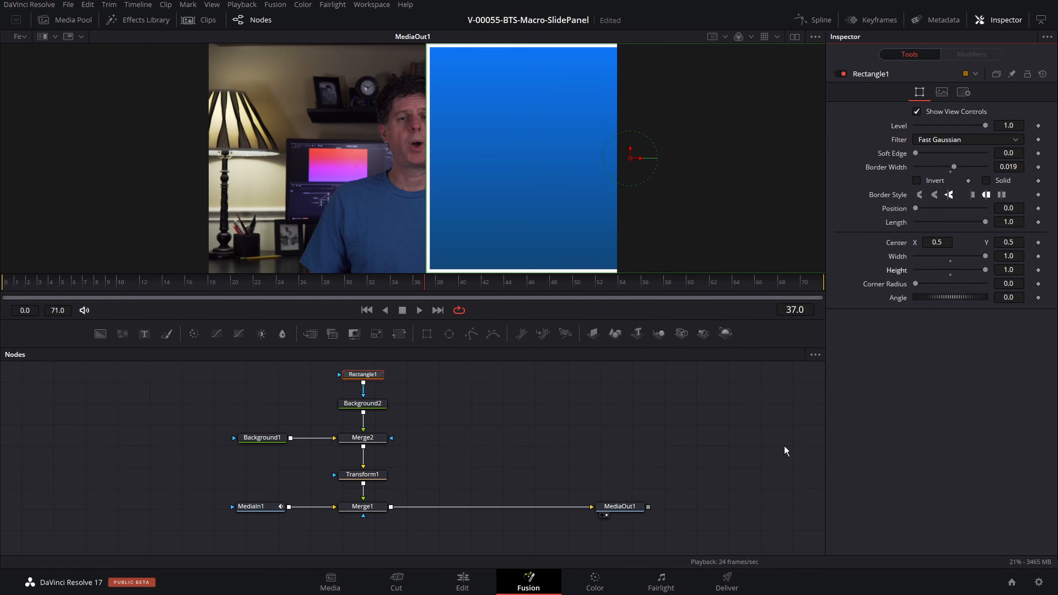
- Set Rectangle1's Height to 1.2 and adjust Transform1's Center X to about 0.999
{"action": "left_click", "coordinate": [363, 474]}
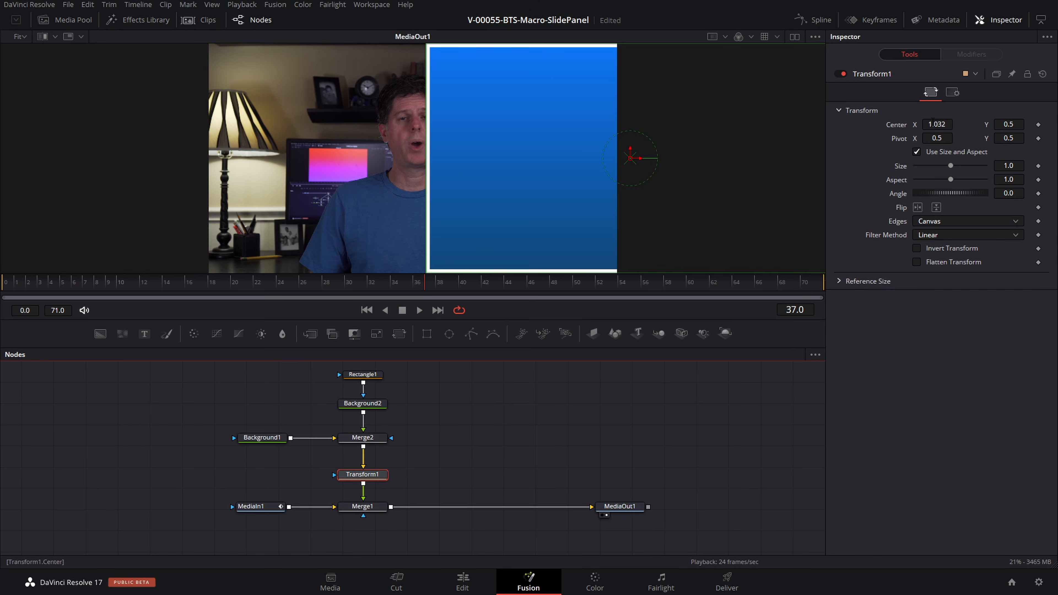
{"action": "left_click_drag", "start_coordinate": [933, 122], "coordinate": [909, 122]}
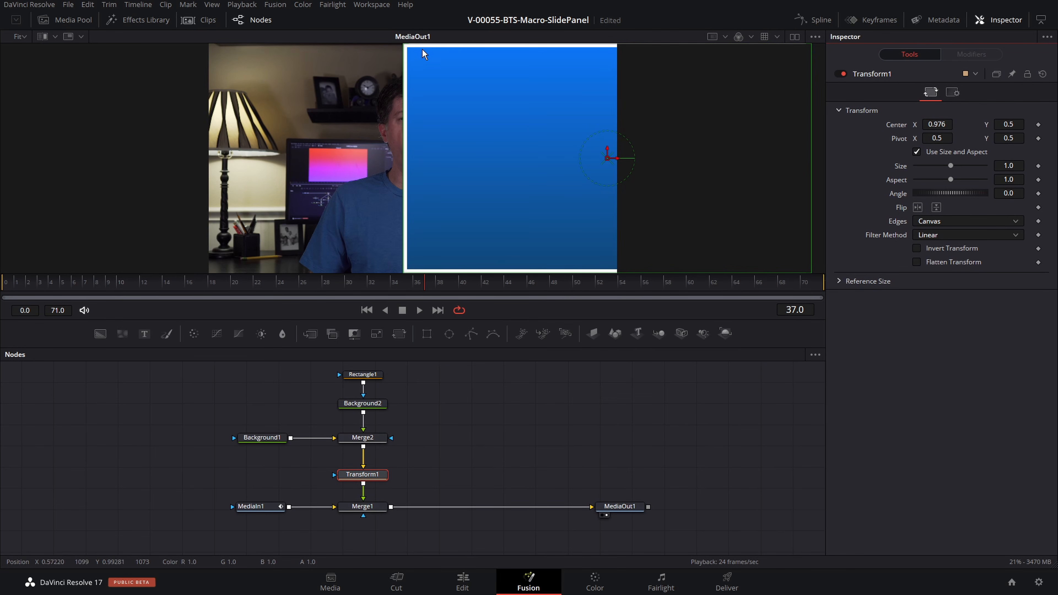
{"action": "left_click", "coordinate": [362, 374]}
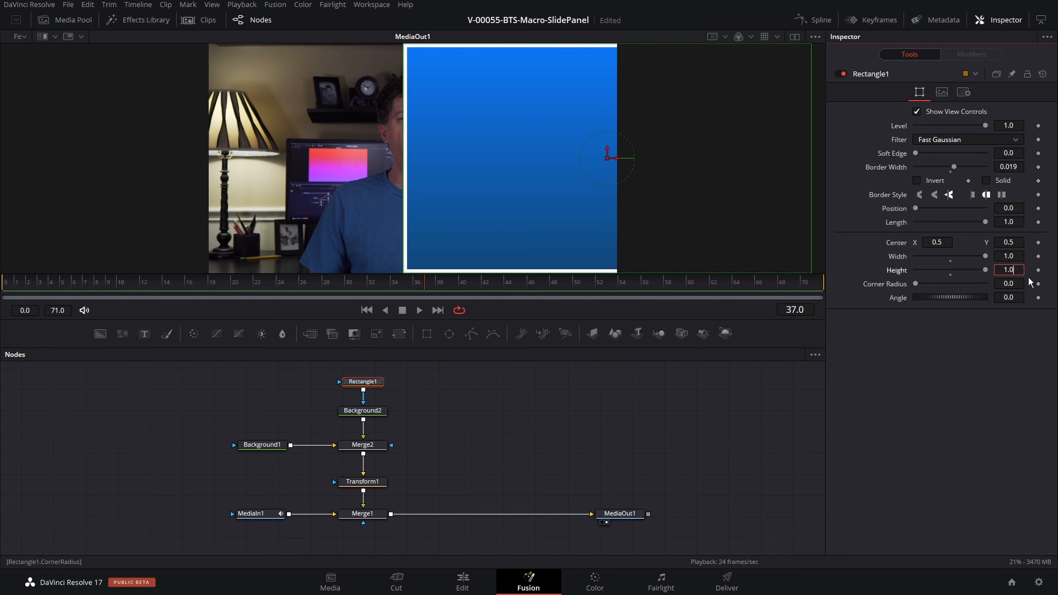
{"action": "key", "text": "BackSpace"}
{"action": "type", "text": "2"}
{"action": "left_click", "coordinate": [968, 375]}
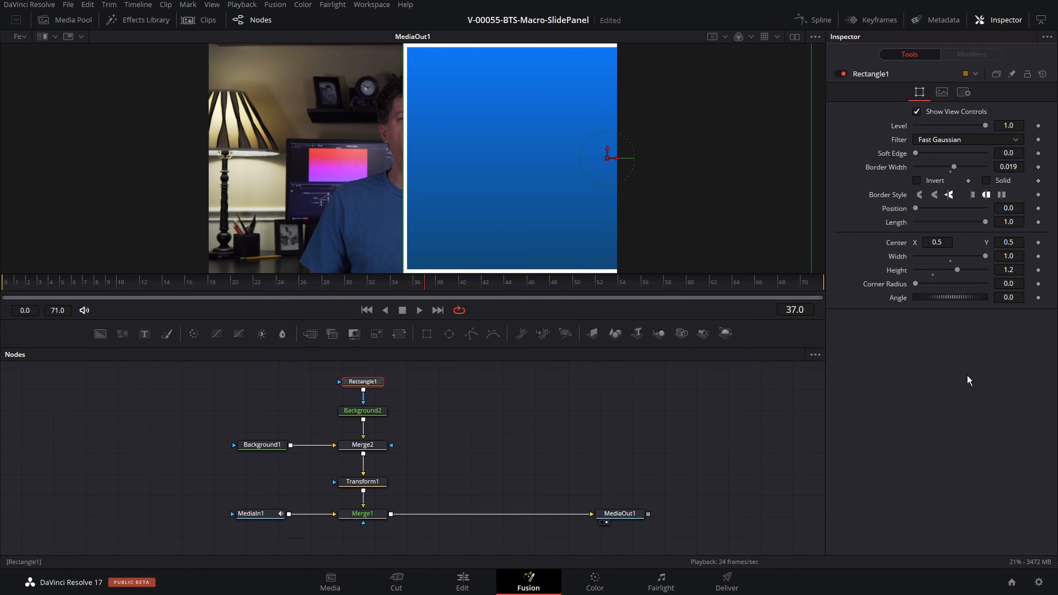
{"action": "left_click", "coordinate": [362, 481]}
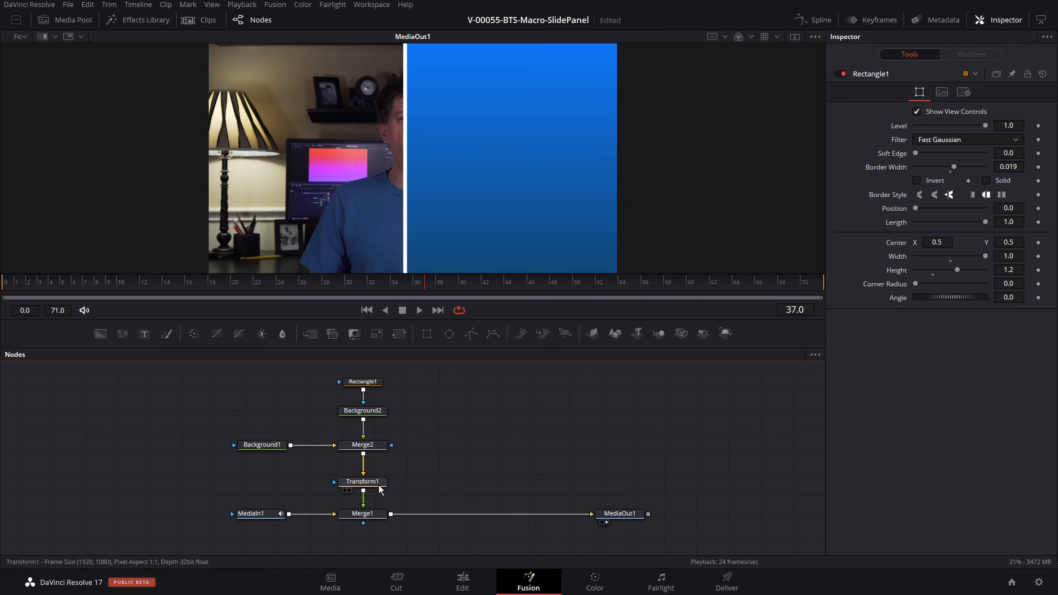
{"action": "mouse_move", "coordinate": [941, 123]}
{"action": "left_mouse_down"}
{"action": "mouse_move", "coordinate": [904, 124]}
{"action": "mouse_move", "coordinate": [974, 123]}
{"action": "mouse_move", "coordinate": [955, 123]}
{"action": "left_mouse_up"}
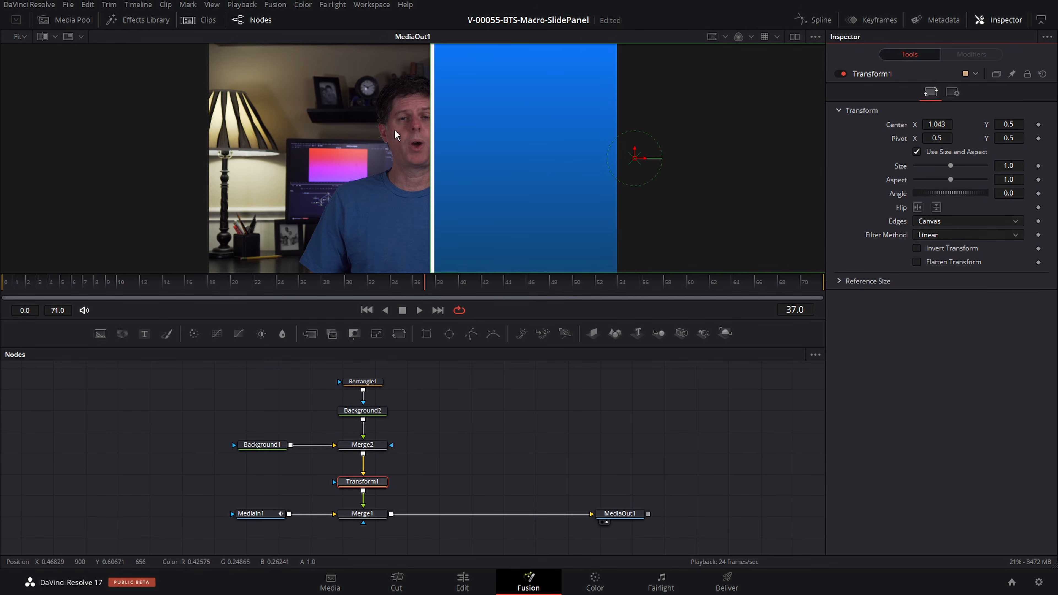
{"action": "left_click_drag", "start_coordinate": [935, 123], "coordinate": [926, 123]}
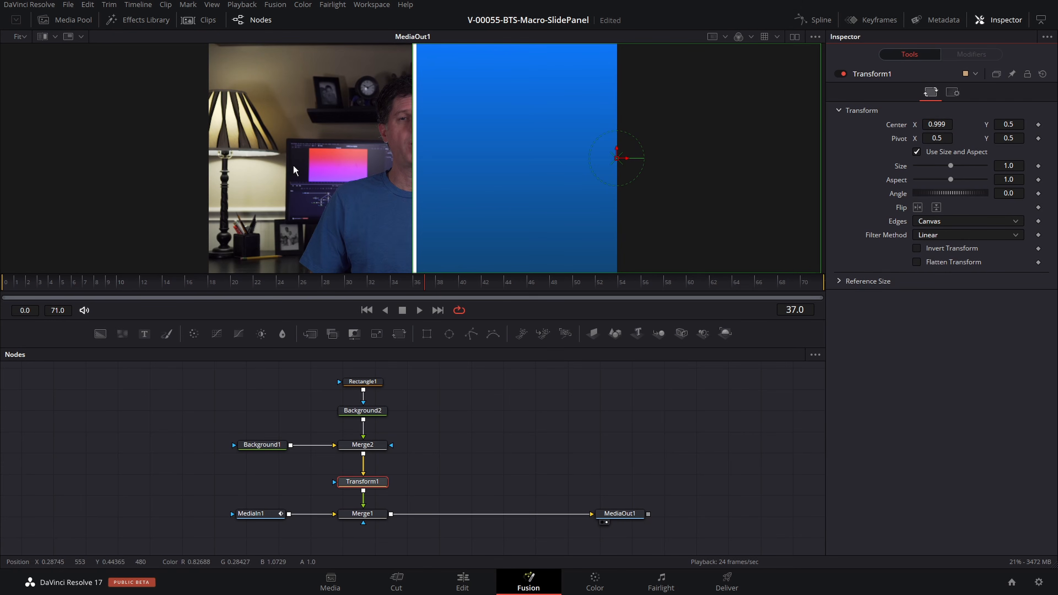
- Insert a Transform between MediaIn1 and Merge1 and set its Center X to 0.29
{"action": "left_click_drag", "start_coordinate": [263, 521], "coordinate": [160, 521]}
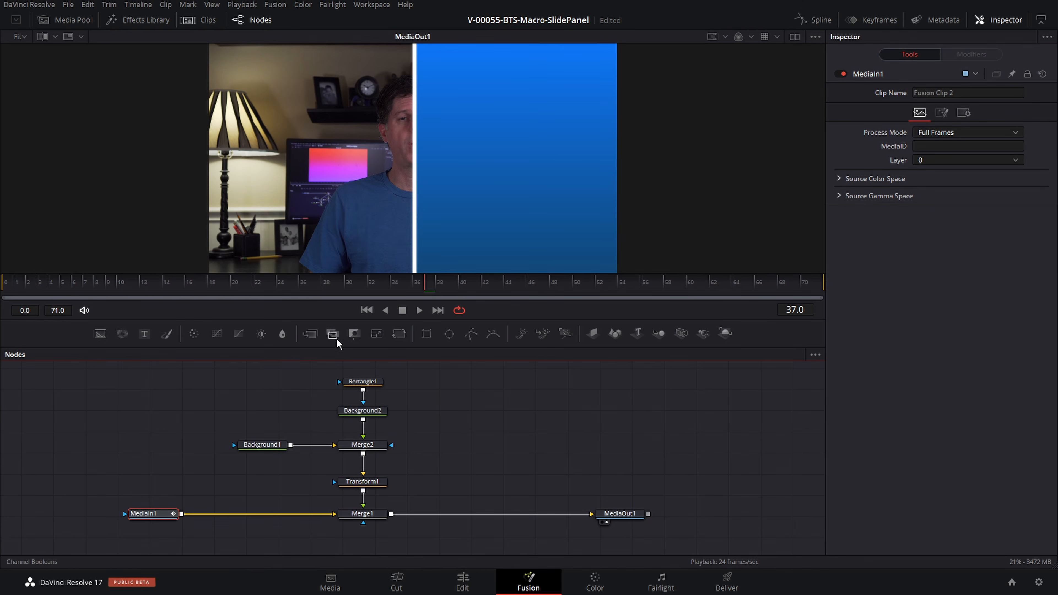
{"action": "left_click", "coordinate": [399, 334]}
{"action": "left_click_drag", "start_coordinate": [232, 517], "coordinate": [245, 517]}
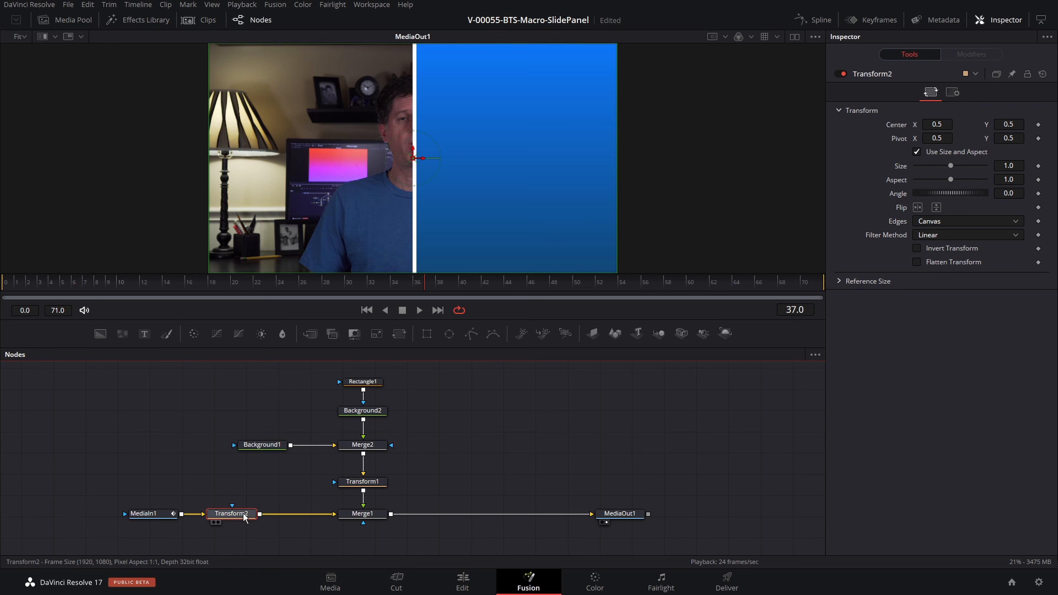
{"action": "left_click_drag", "start_coordinate": [938, 125], "coordinate": [823, 126]}
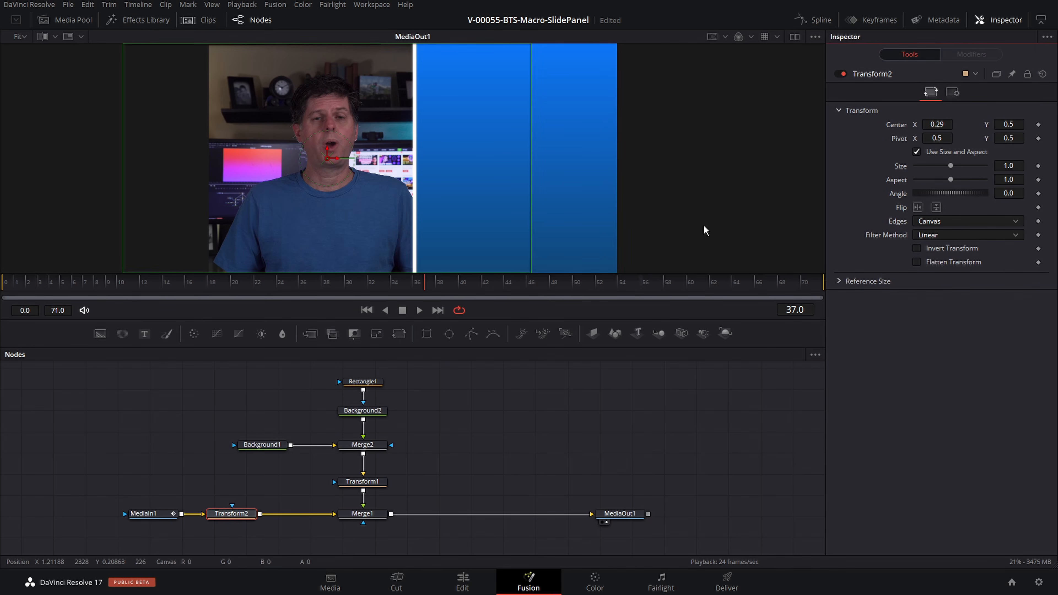
- Shift the gradient panel further by setting Transform1's Center X to about 1.149
{"action": "left_click", "coordinate": [363, 483]}
{"action": "left_click_drag", "start_coordinate": [937, 125], "coordinate": [1057, 125]}
{"action": "left_click_drag", "start_coordinate": [621, 134], "coordinate": [575, 136]}
{"action": "right_click", "coordinate": [644, 317]}
{"action": "left_click", "coordinate": [656, 361]}
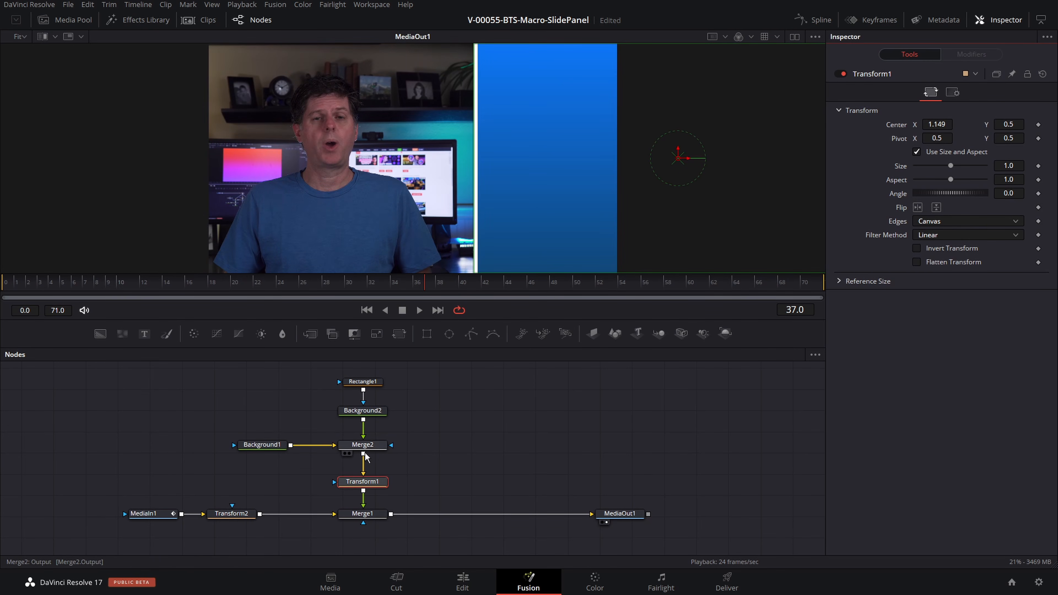
- Merge Merge2's output over Merge1 through a new Transform with its Center X at about -0.293
{"action": "left_click_drag", "start_coordinate": [363, 457], "coordinate": [396, 516]}
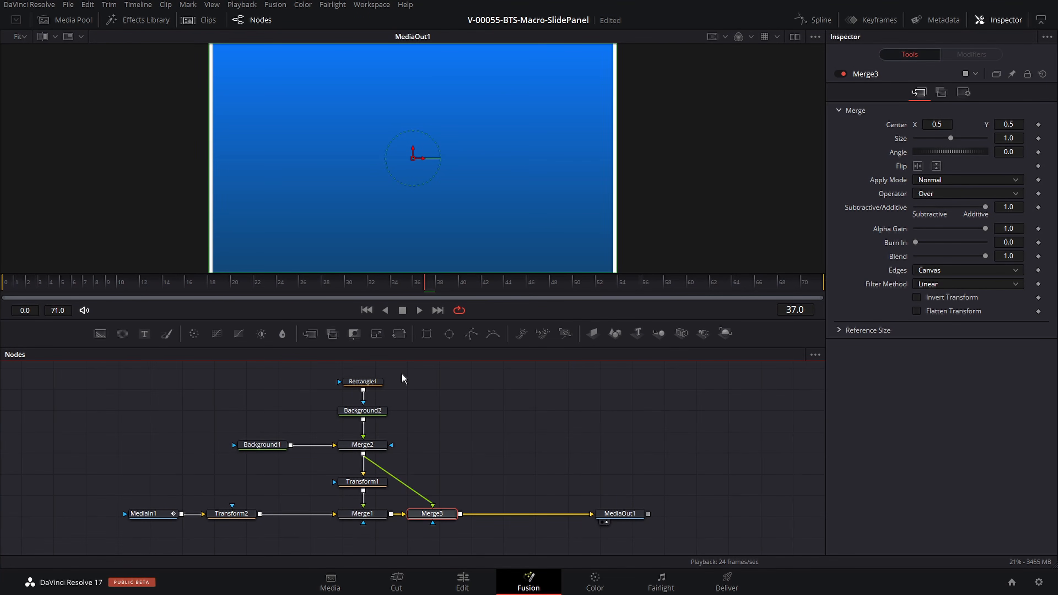
{"action": "left_click_drag", "start_coordinate": [399, 334], "coordinate": [433, 483]}
{"action": "left_click_drag", "start_coordinate": [369, 487], "coordinate": [369, 483]}
{"action": "left_click", "coordinate": [434, 479]}
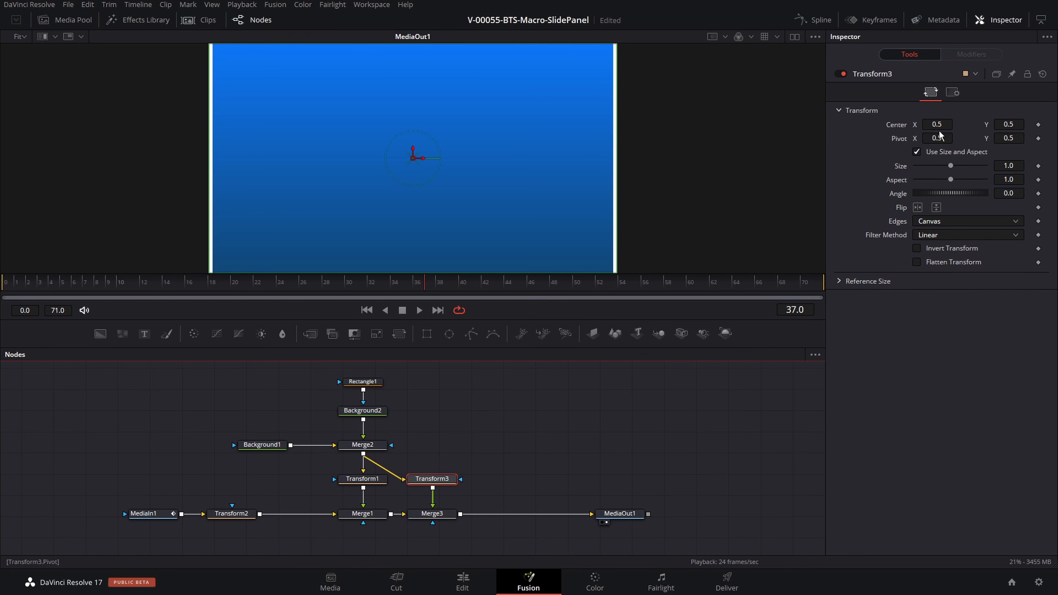
{"action": "left_click_drag", "start_coordinate": [937, 124], "coordinate": [842, 125]}
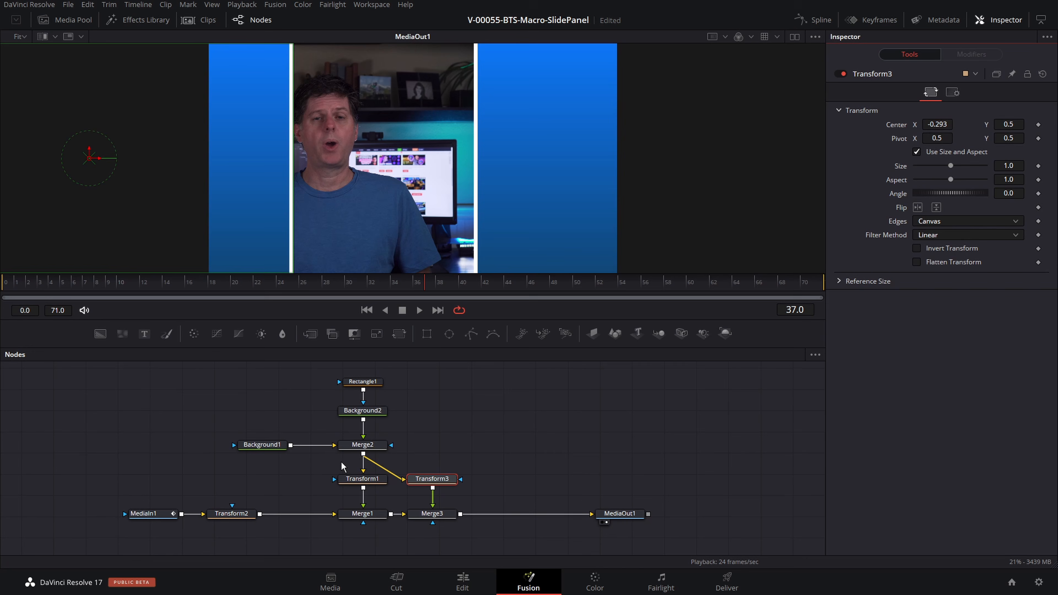
- Set Transform1's Center X to 1.5 and reset Transform2's Center to its default of 0.5
{"action": "left_click", "coordinate": [369, 482]}
{"action": "left_click_drag", "start_coordinate": [938, 125], "coordinate": [935, 124]}
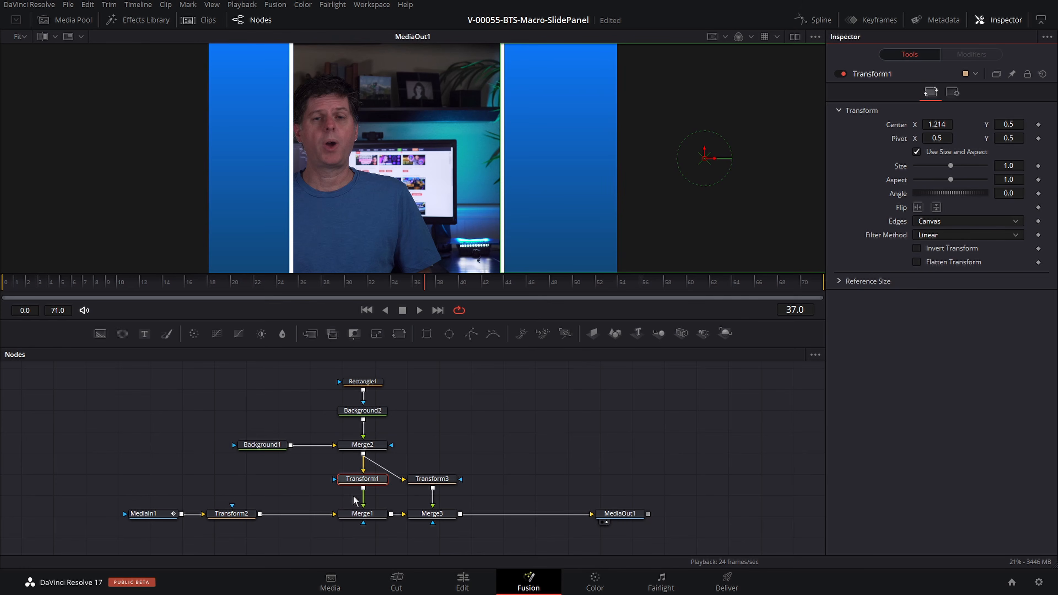
{"action": "left_click", "coordinate": [380, 483]}
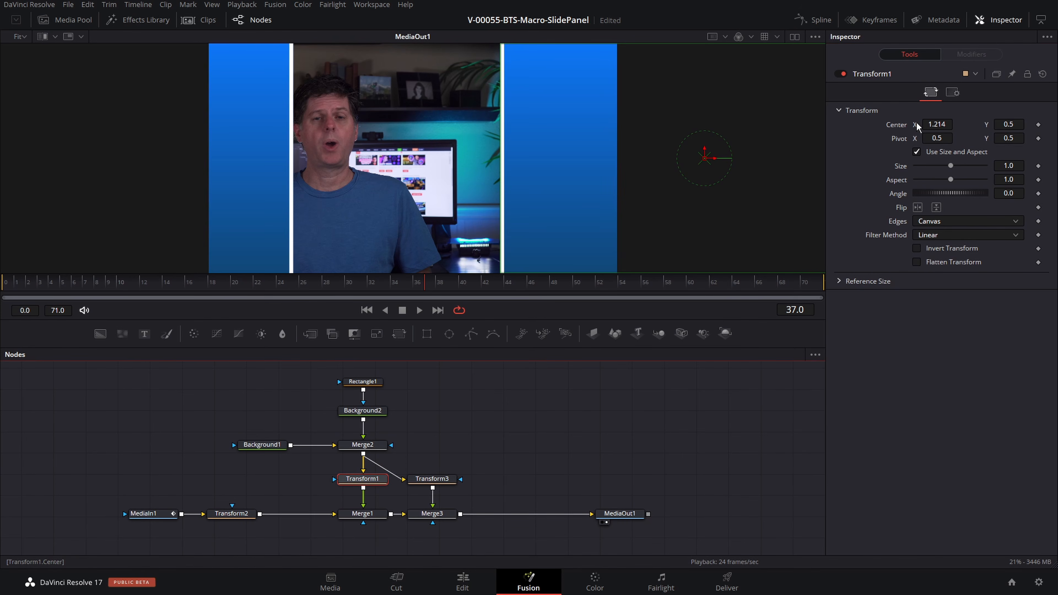
{"action": "left_click", "coordinate": [945, 125]}
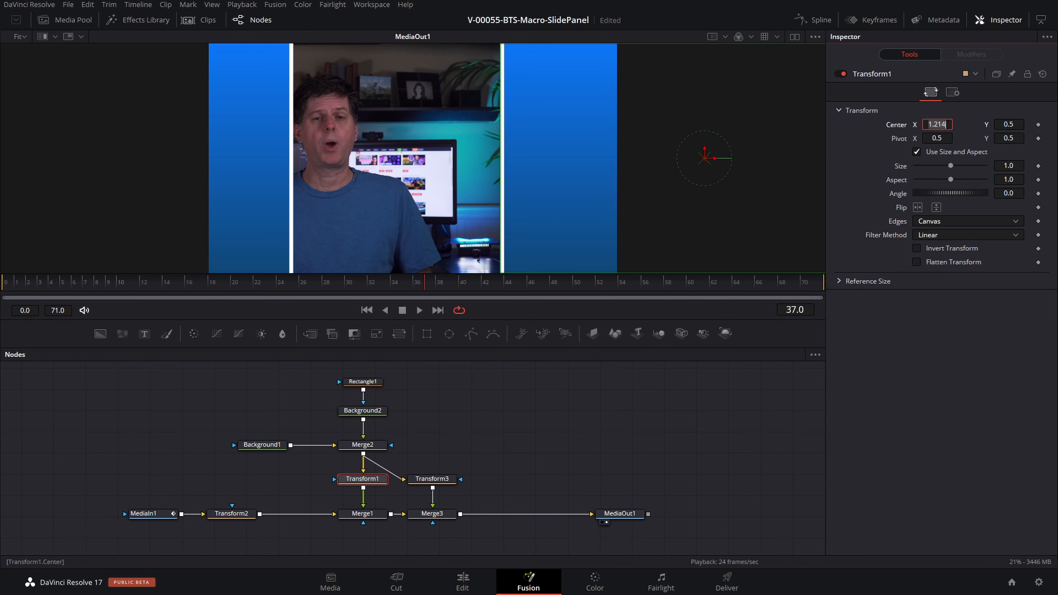
{"action": "type", "text": "1.5"}
{"action": "key", "text": "Return"}
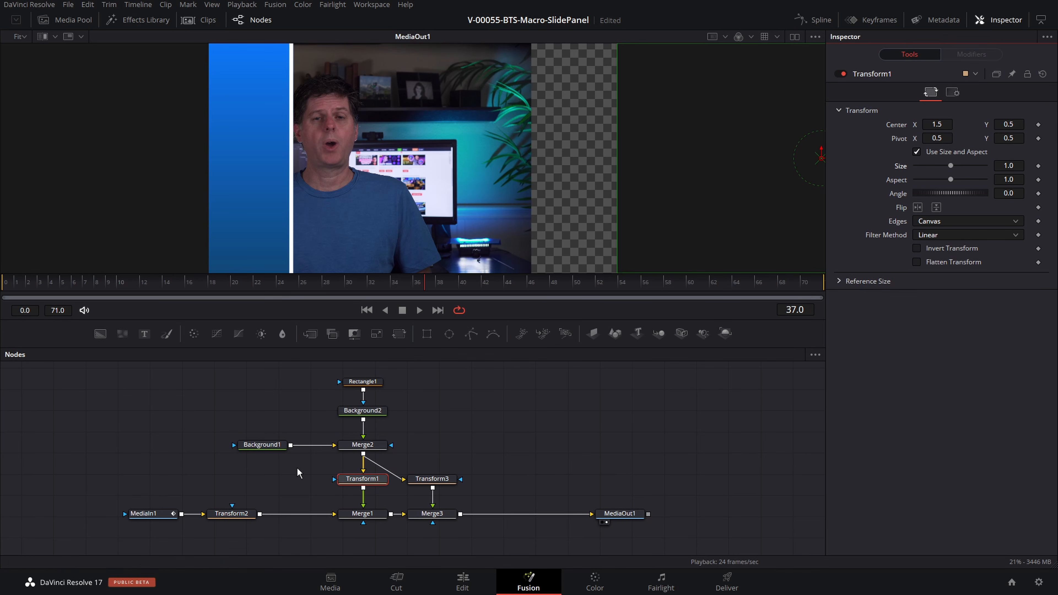
{"action": "left_click", "coordinate": [252, 513]}
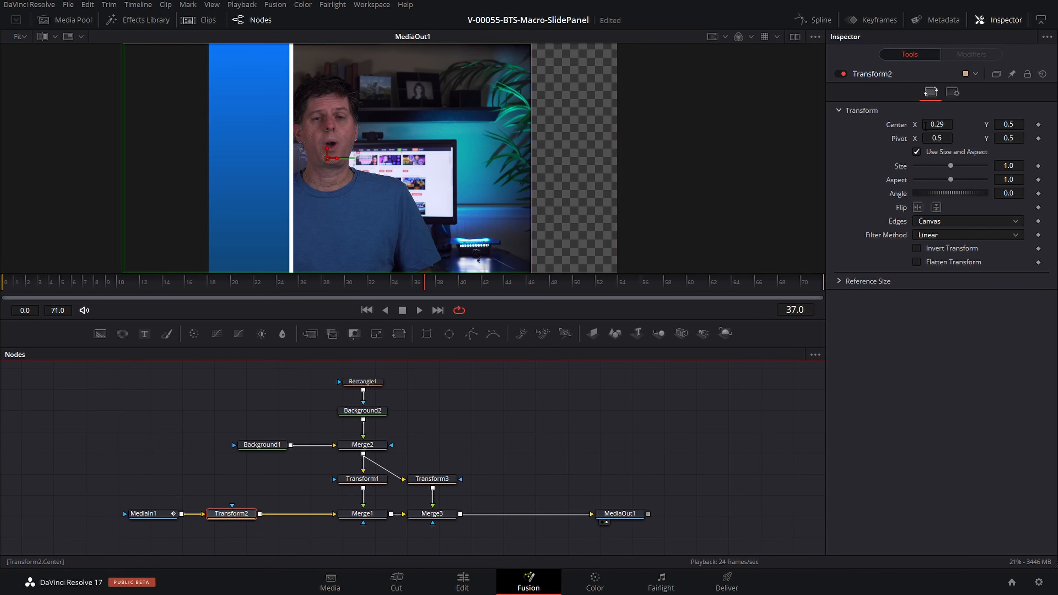
{"action": "double_click", "coordinate": [898, 126]}
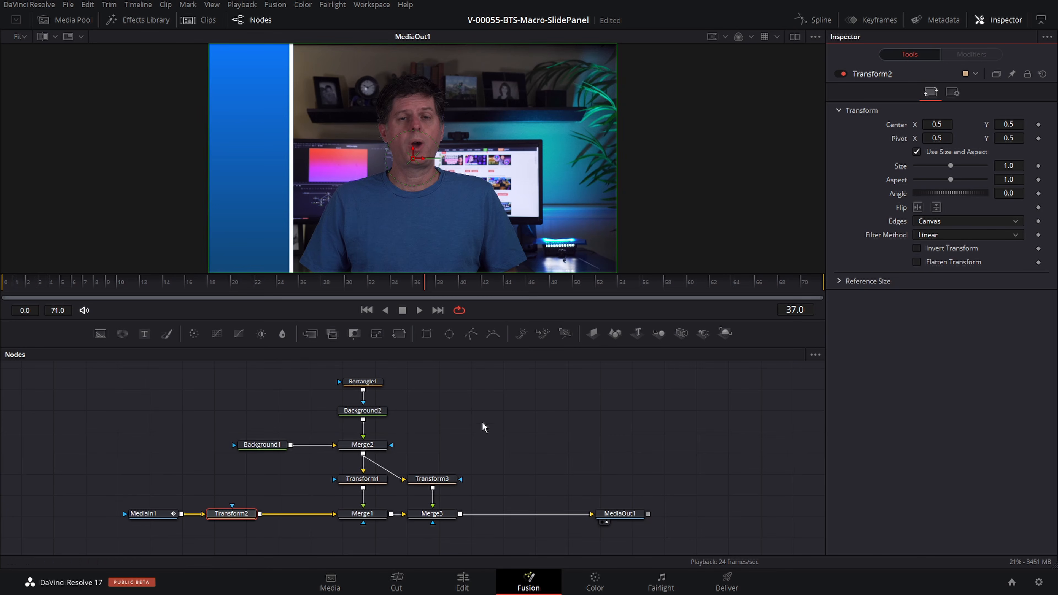
- Set Transform3's Center X to -0.5
{"action": "left_click", "coordinate": [442, 479]}
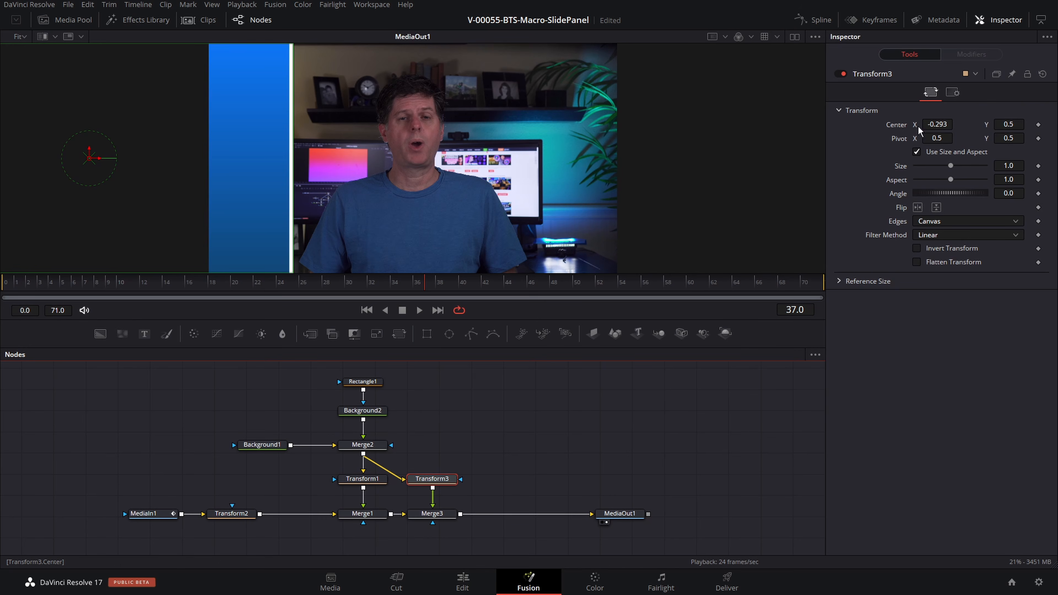
{"action": "left_click", "coordinate": [935, 125]}
{"action": "type", "text": "-0.5"}
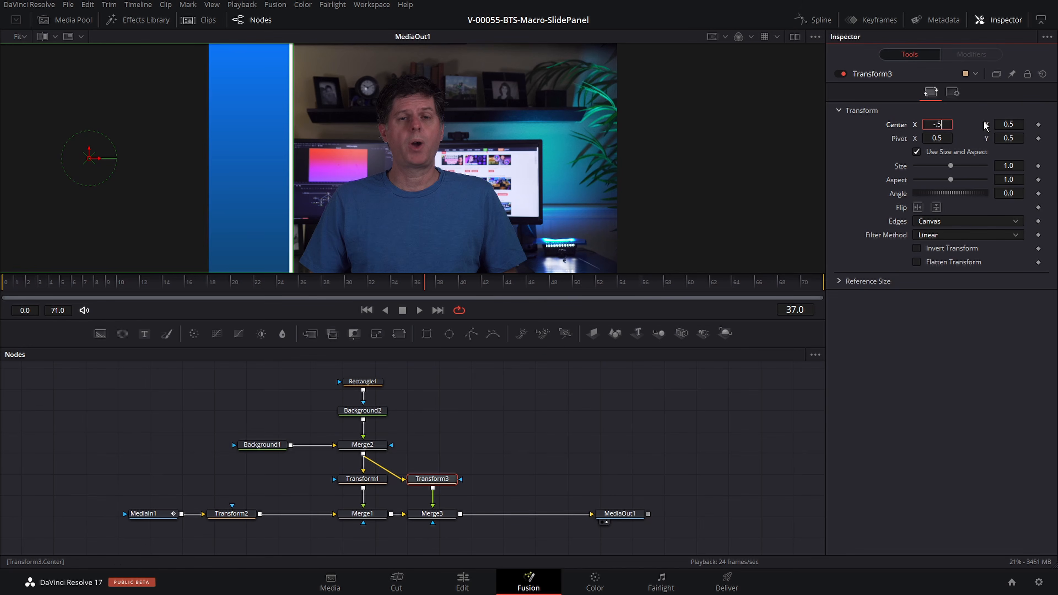
{"action": "key", "text": "Return"}
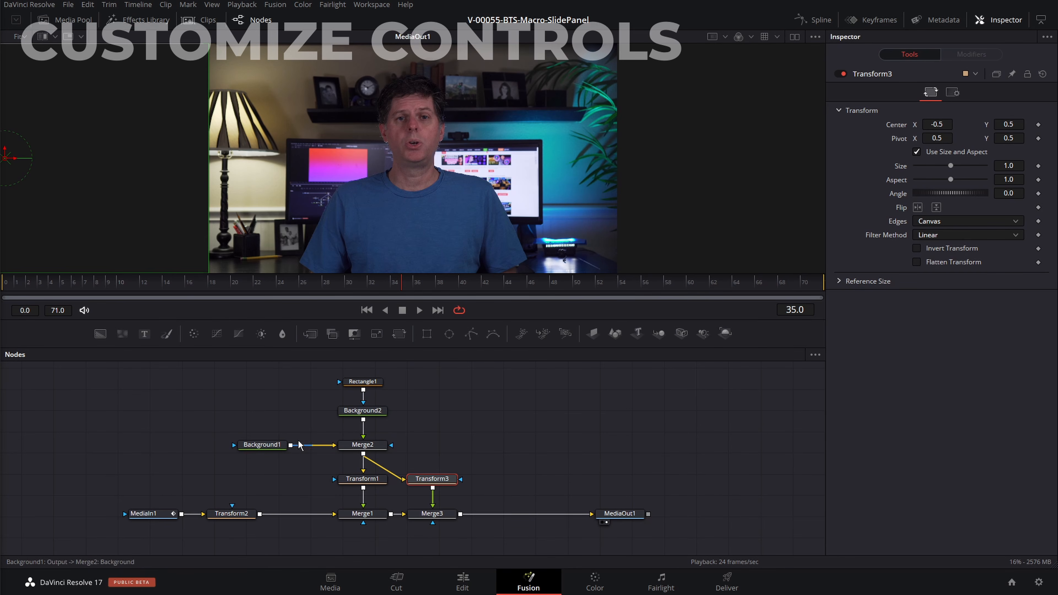
- Review the macro's nodes and the settings of Background1, Transform2, Merge2 and Background2
{"action": "left_click_drag", "start_coordinate": [229, 374], "coordinate": [467, 559]}
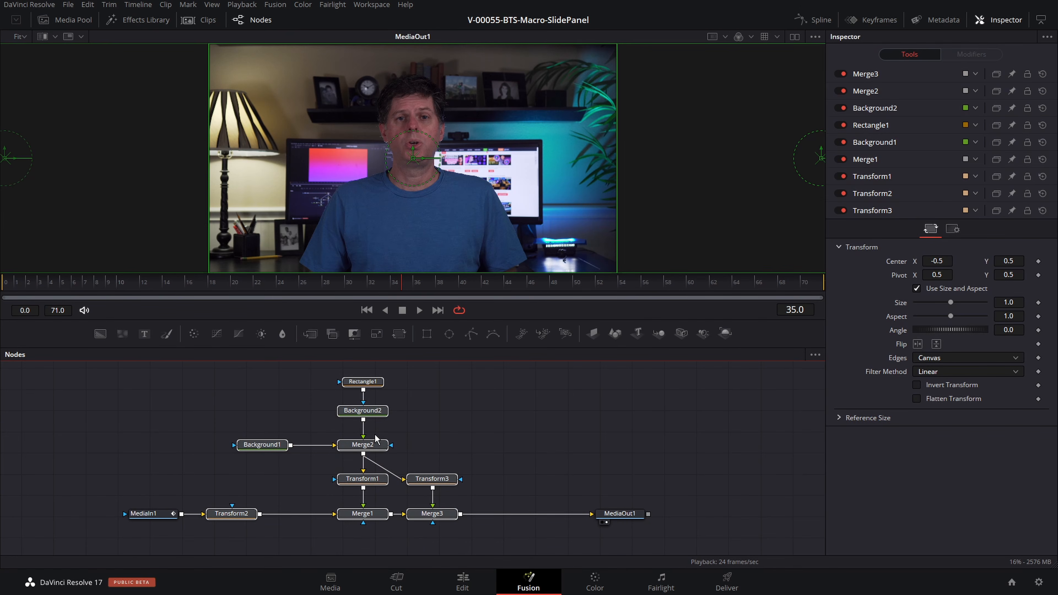
{"action": "left_click", "coordinate": [263, 445]}
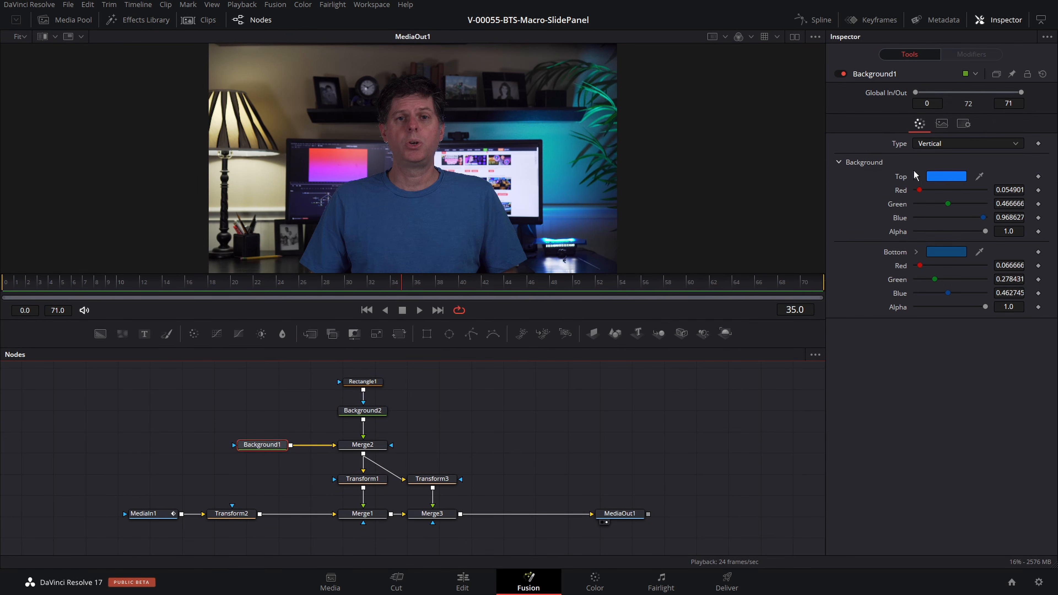
{"action": "left_click", "coordinate": [232, 513]}
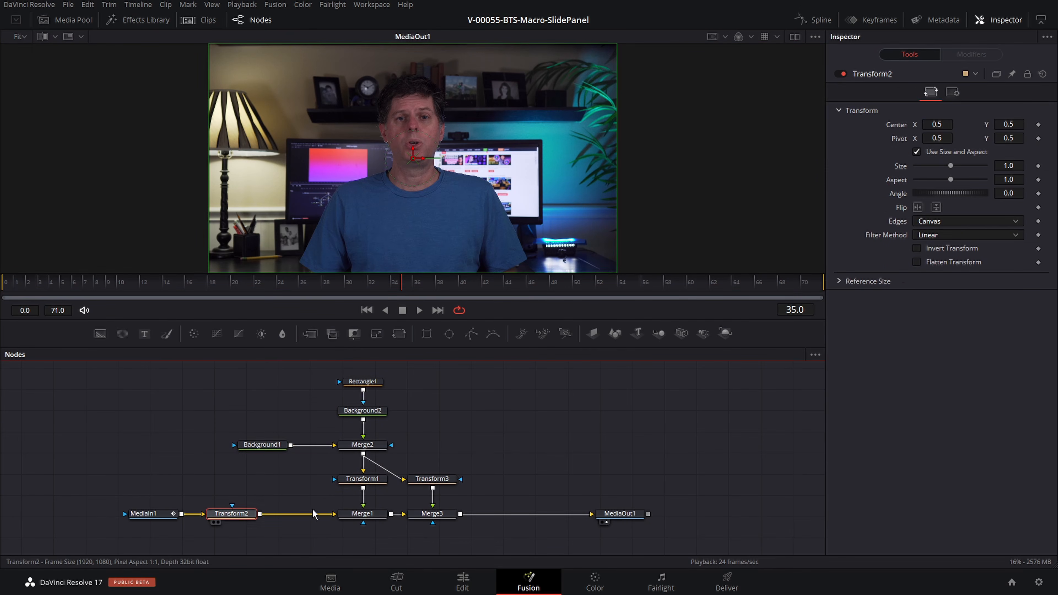
{"action": "left_click", "coordinate": [371, 445]}
{"action": "left_click_drag", "start_coordinate": [391, 412], "coordinate": [363, 444]}
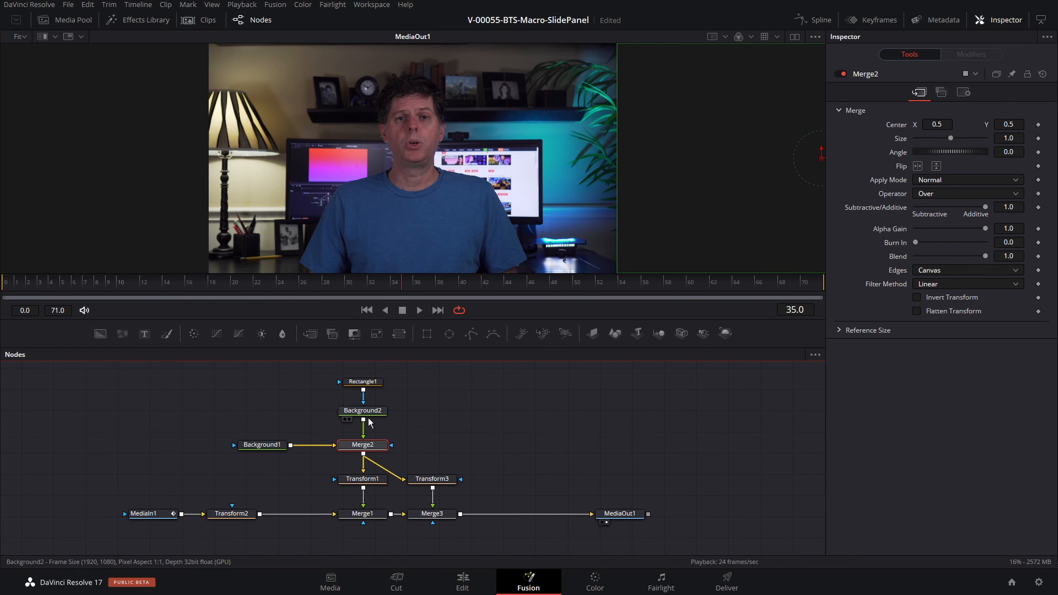
{"action": "left_click", "coordinate": [363, 414]}
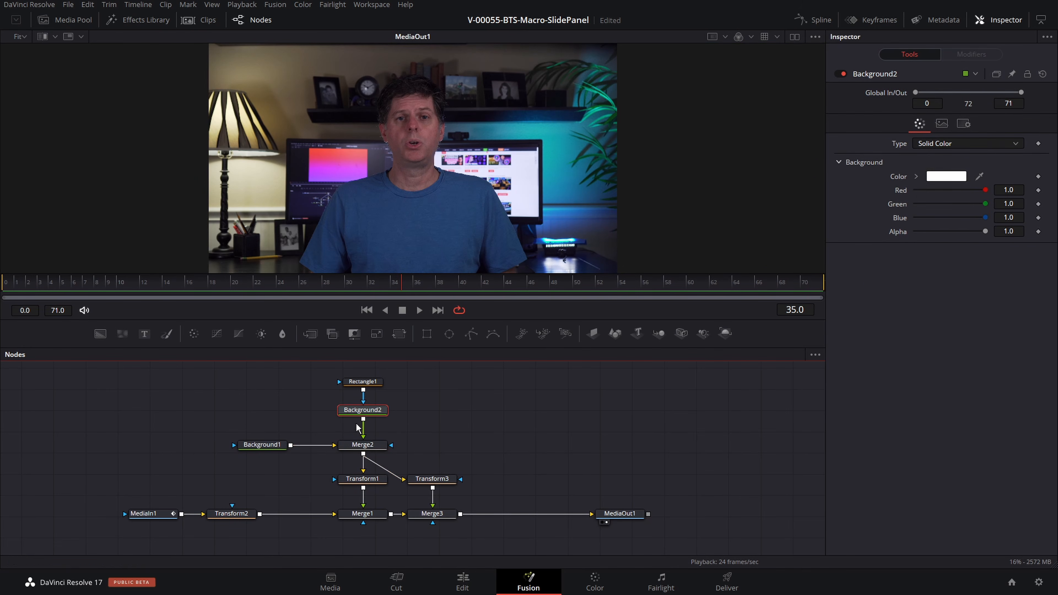
- Bring the blue panel partly into the frame by setting Transform1's Center X to about 1.26
{"action": "left_click", "coordinate": [369, 479]}
{"action": "left_click_drag", "start_coordinate": [934, 125], "coordinate": [912, 125]}
- Try orange #ff8c00 as Background2's colour and undo the change
{"action": "left_click", "coordinate": [362, 410]}
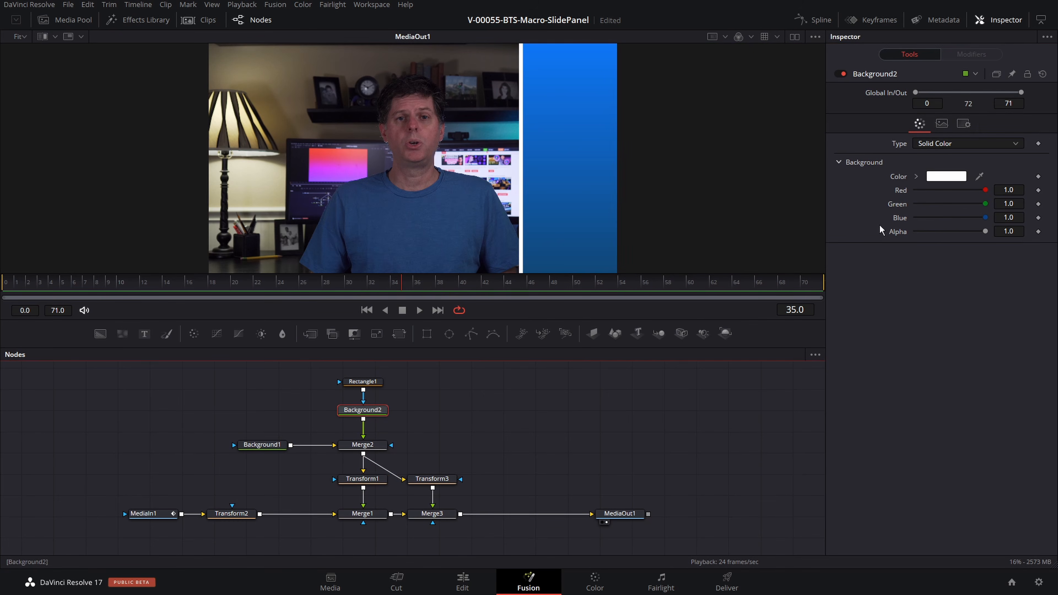
{"action": "left_click", "coordinate": [955, 177]}
{"action": "left_click_drag", "start_coordinate": [607, 200], "coordinate": [621, 192]}
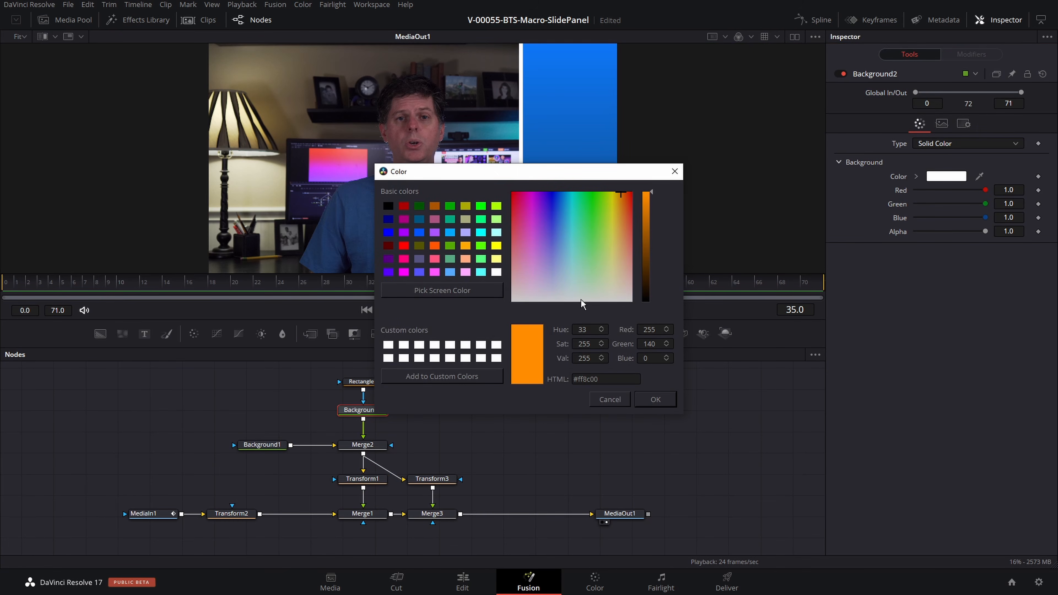
{"action": "left_click", "coordinate": [647, 400]}
{"action": "key", "text": "ctrl+z"}
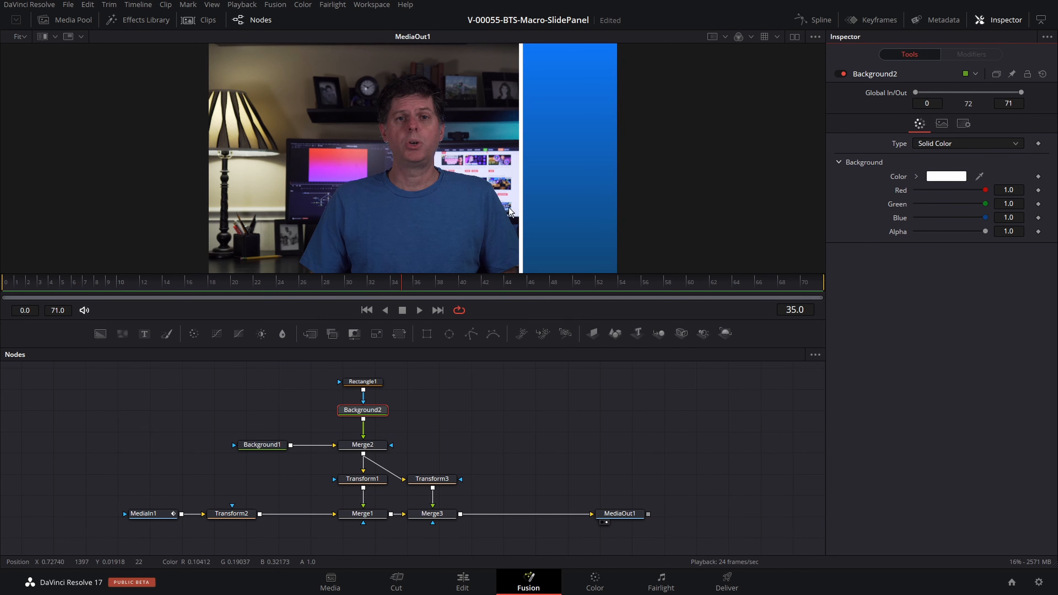
- Examine how Transform1's existing Size control is defined in the control editor, and close it without saving
{"action": "left_click_drag", "start_coordinate": [233, 519], "coordinate": [243, 519]}
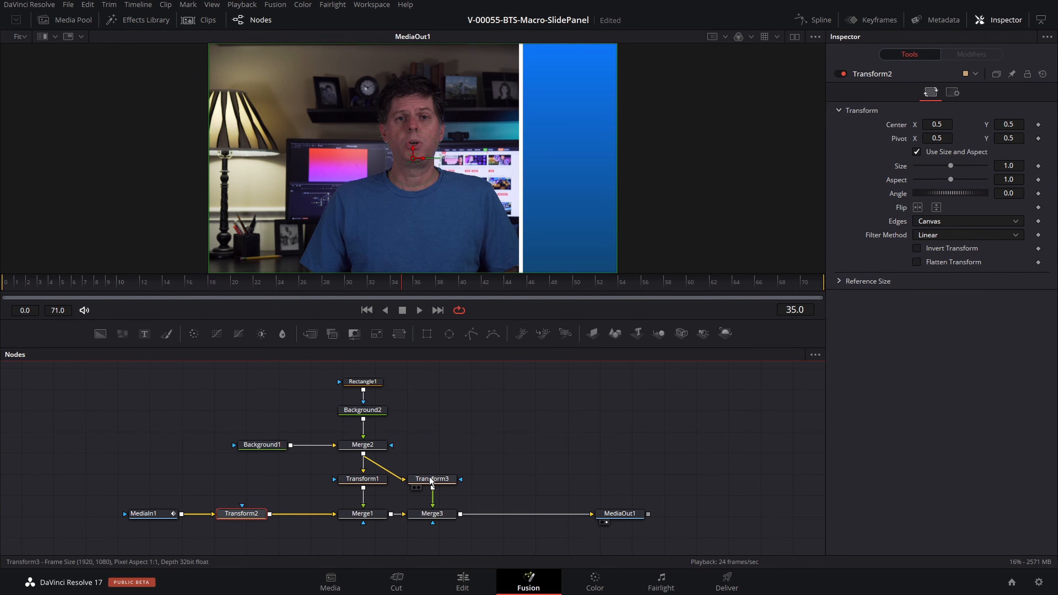
{"action": "left_click", "coordinate": [363, 479]}
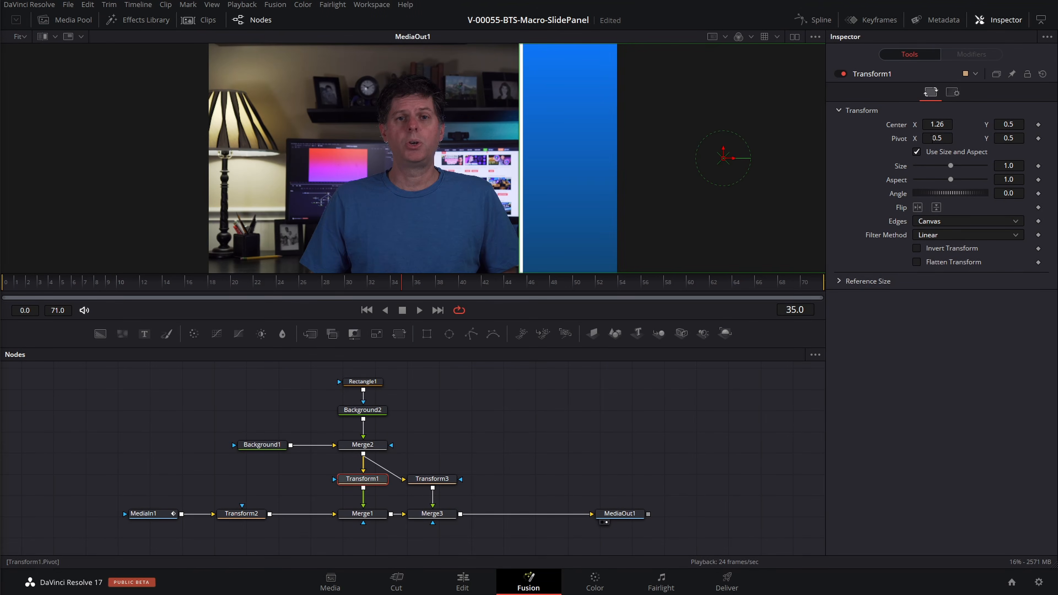
{"action": "right_click", "coordinate": [363, 484]}
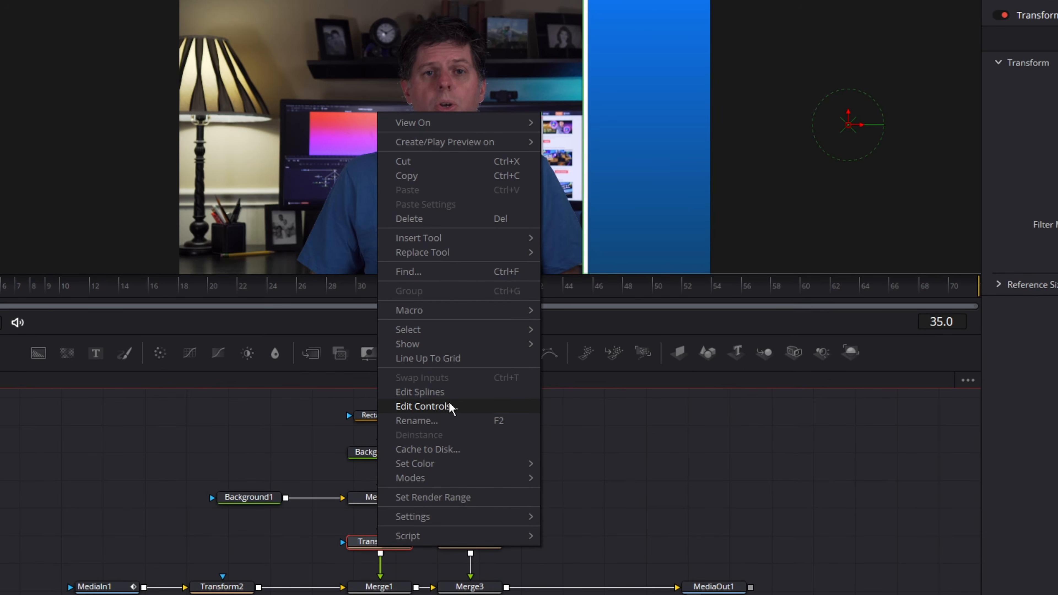
{"action": "left_click", "coordinate": [452, 406]}
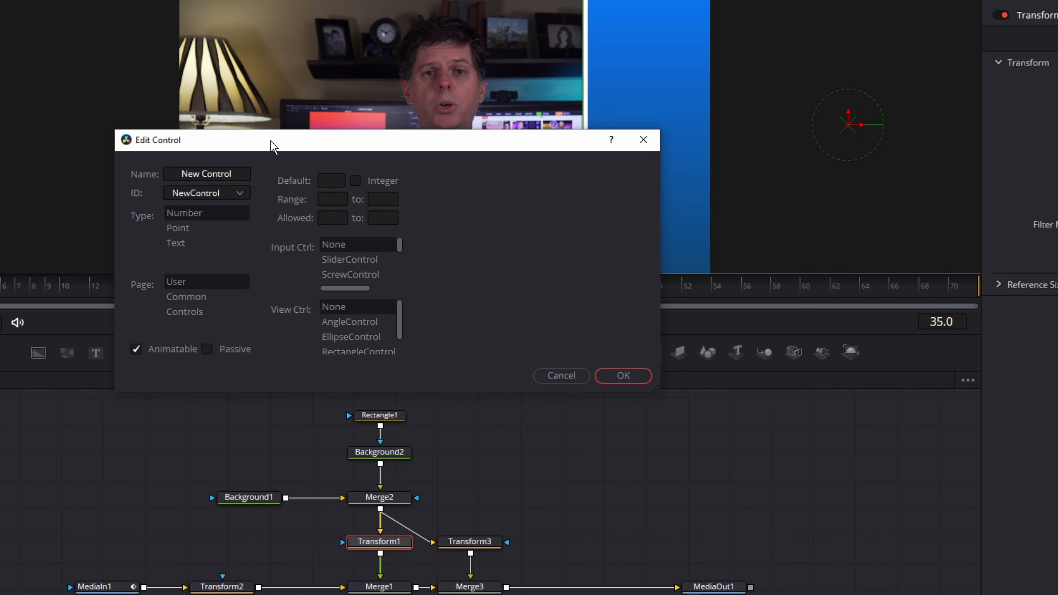
{"action": "left_click_drag", "start_coordinate": [273, 142], "coordinate": [286, 145]}
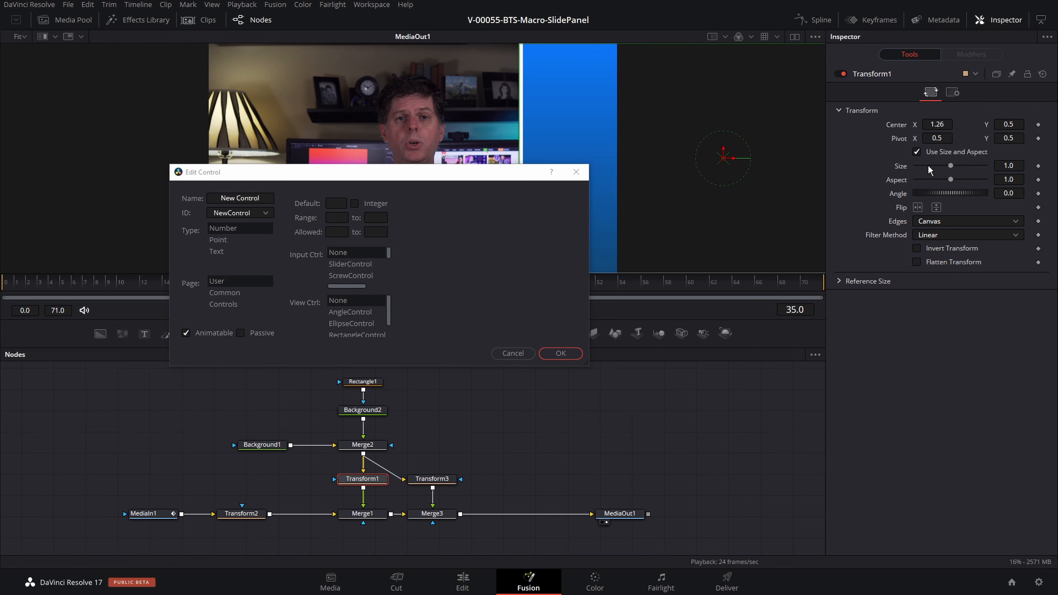
{"action": "left_click", "coordinate": [262, 213]}
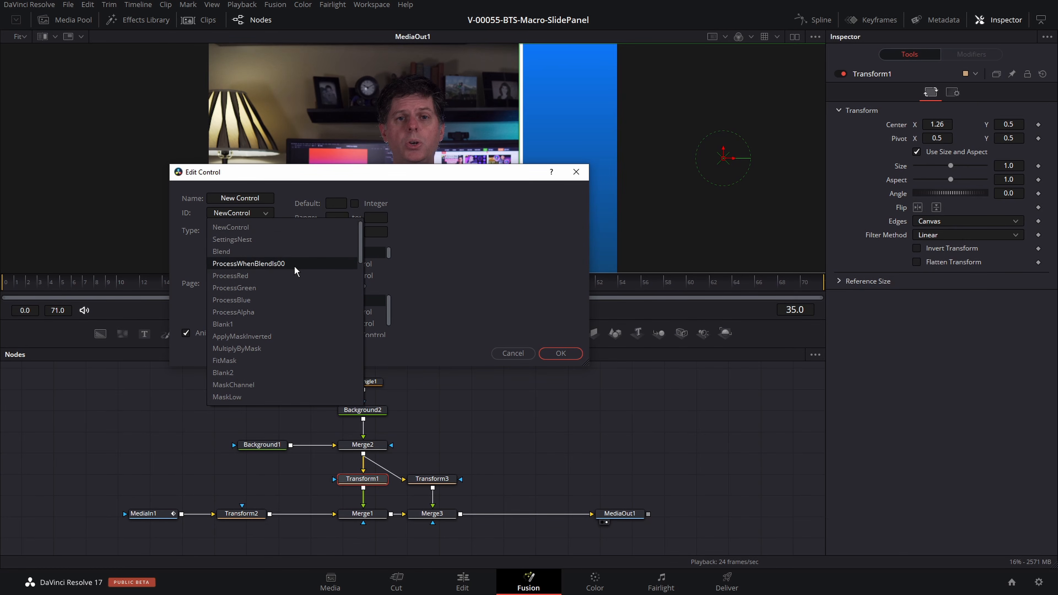
{"action": "left_click_drag", "start_coordinate": [360, 250], "coordinate": [340, 324]}
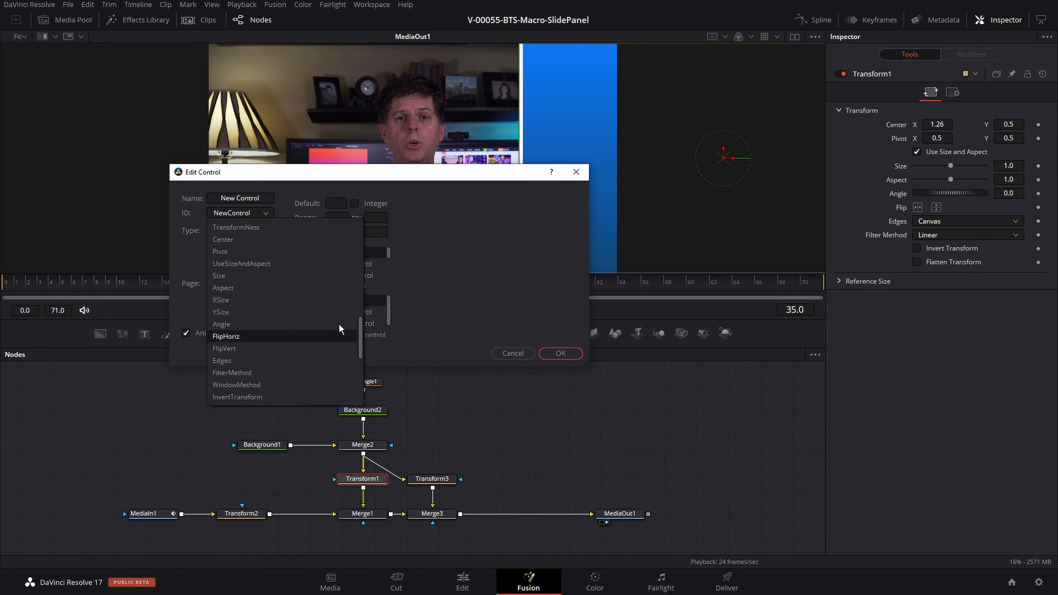
{"action": "left_click", "coordinate": [229, 275]}
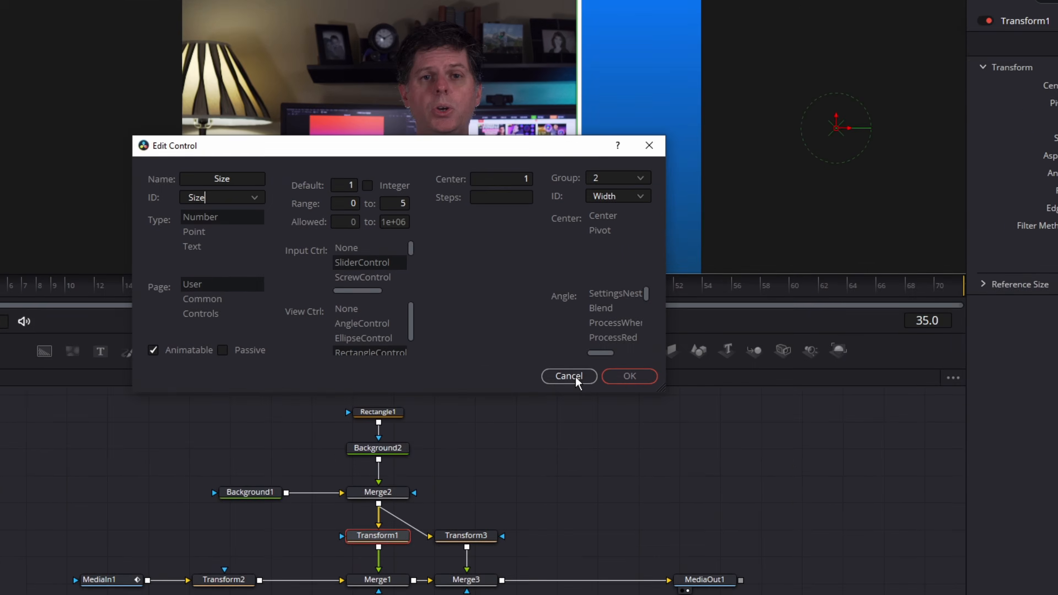
{"action": "left_click", "coordinate": [576, 377]}
- Start a new custom control on Transform1 and name it PanelPosition
{"action": "right_click", "coordinate": [394, 543]}
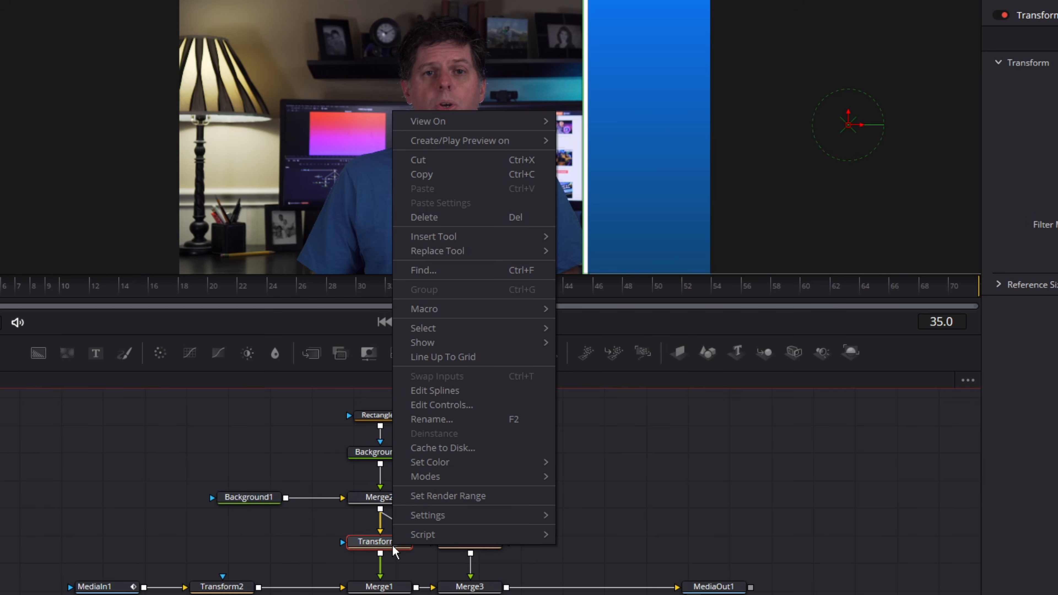
{"action": "left_click", "coordinate": [438, 407]}
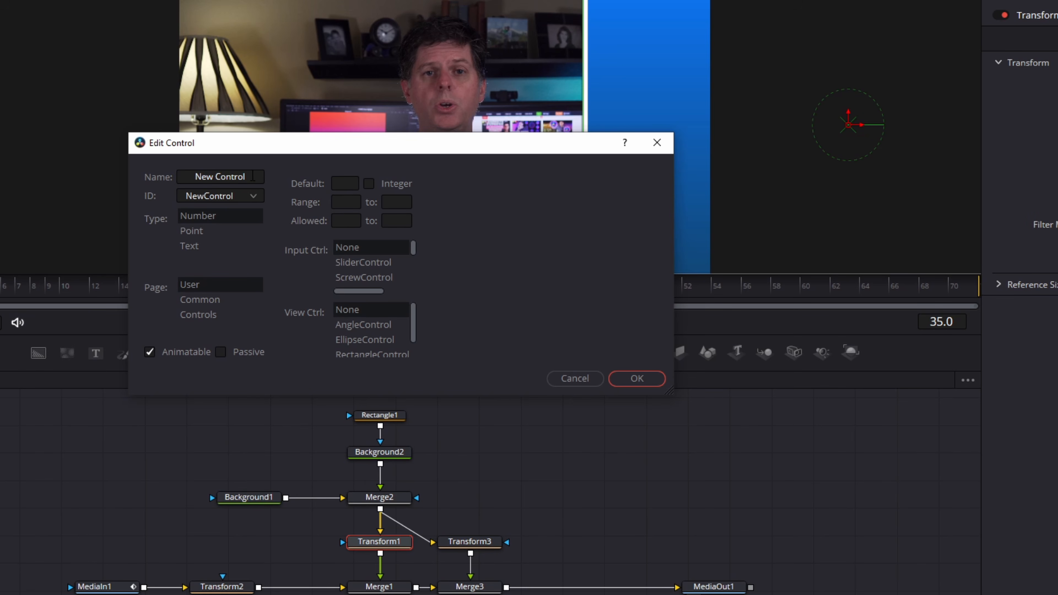
{"action": "left_click_drag", "start_coordinate": [255, 177], "coordinate": [172, 179]}
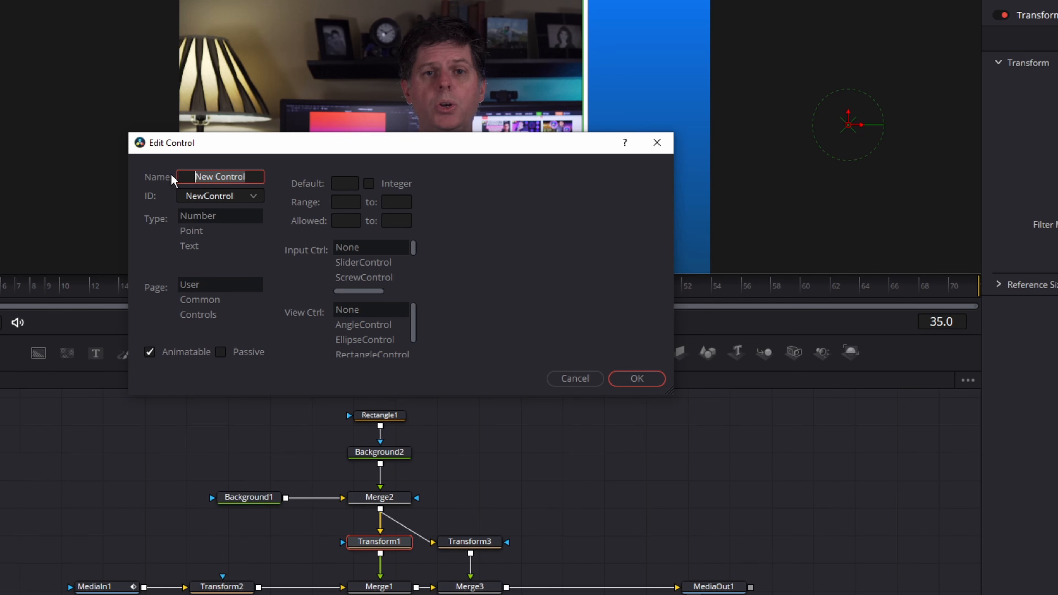
{"action": "type", "text": "PanelPo"}
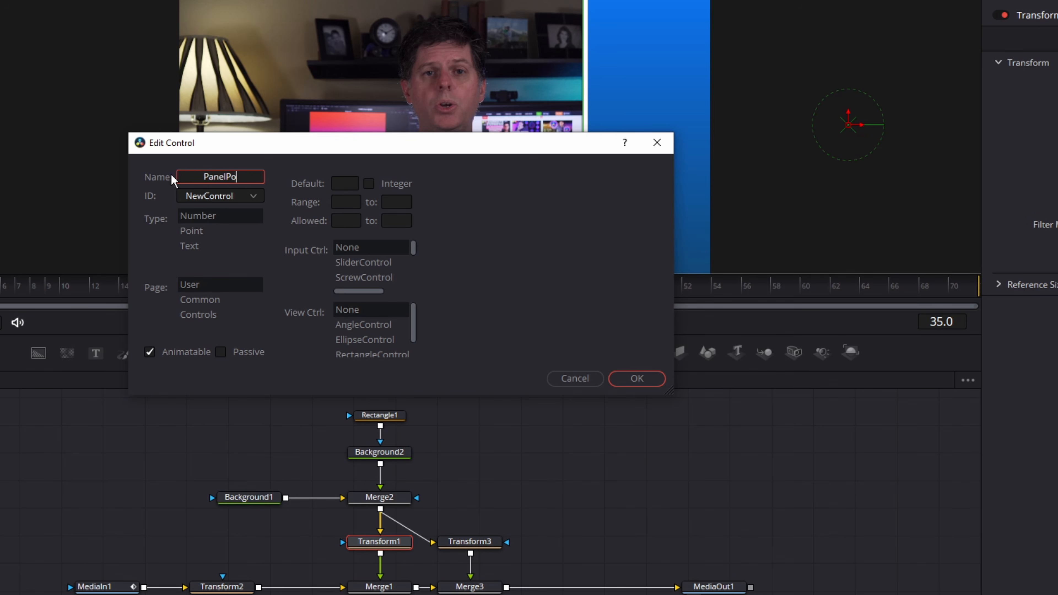
{"action": "type", "text": "sition"}
{"action": "key", "text": "Tab"}
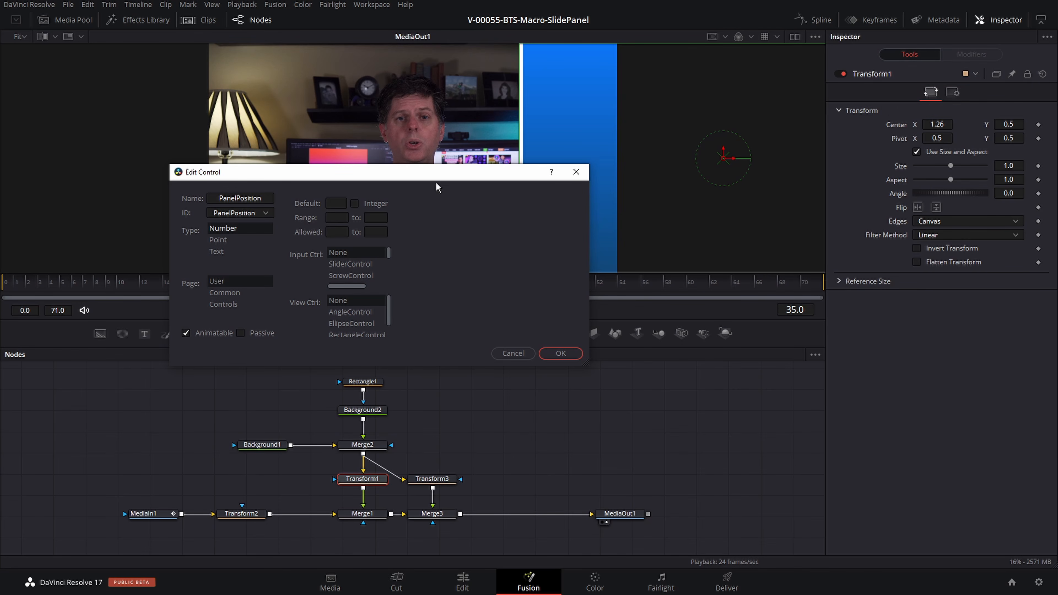
- Give the PanelPosition control a default of 0, a range of -1 to 1 and SliderControl input, and add it to Transform1
{"action": "left_click", "coordinate": [338, 203]}
{"action": "key", "text": "Tab"}
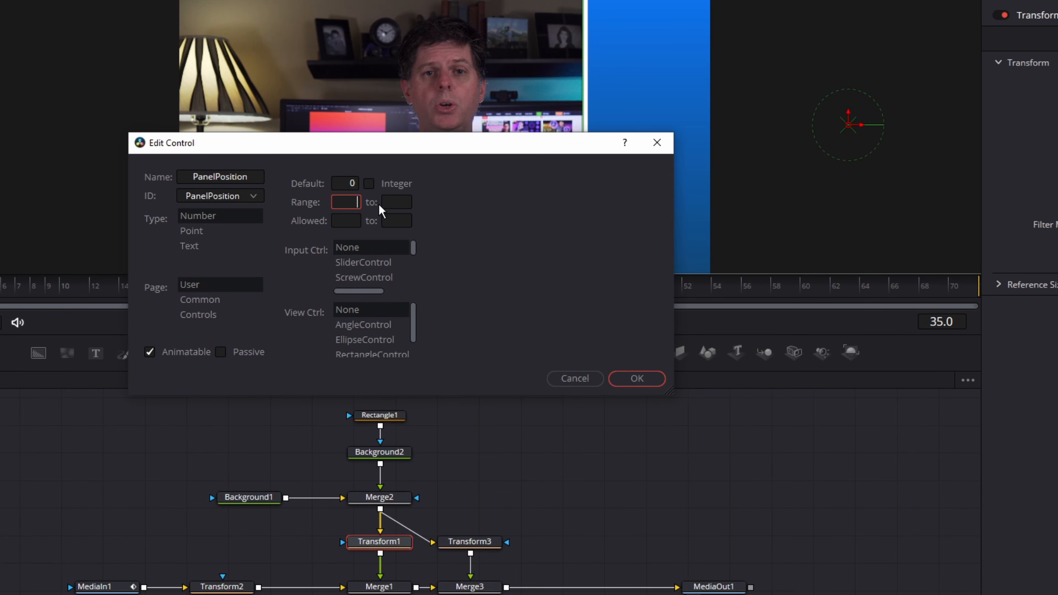
{"action": "key", "text": "Tab"}
{"action": "type", "text": "1"}
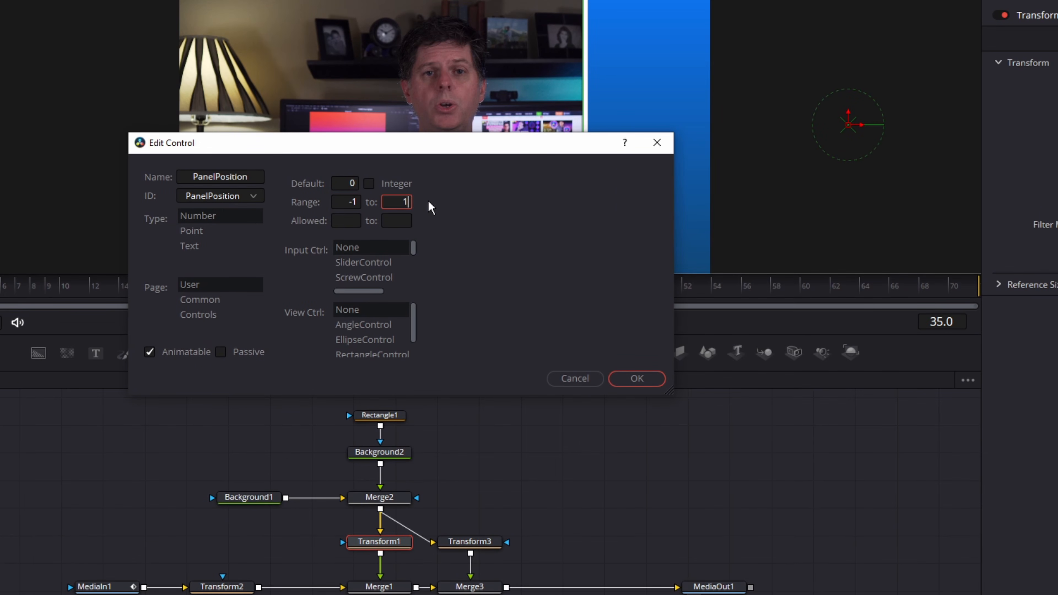
{"action": "left_click", "coordinate": [379, 264]}
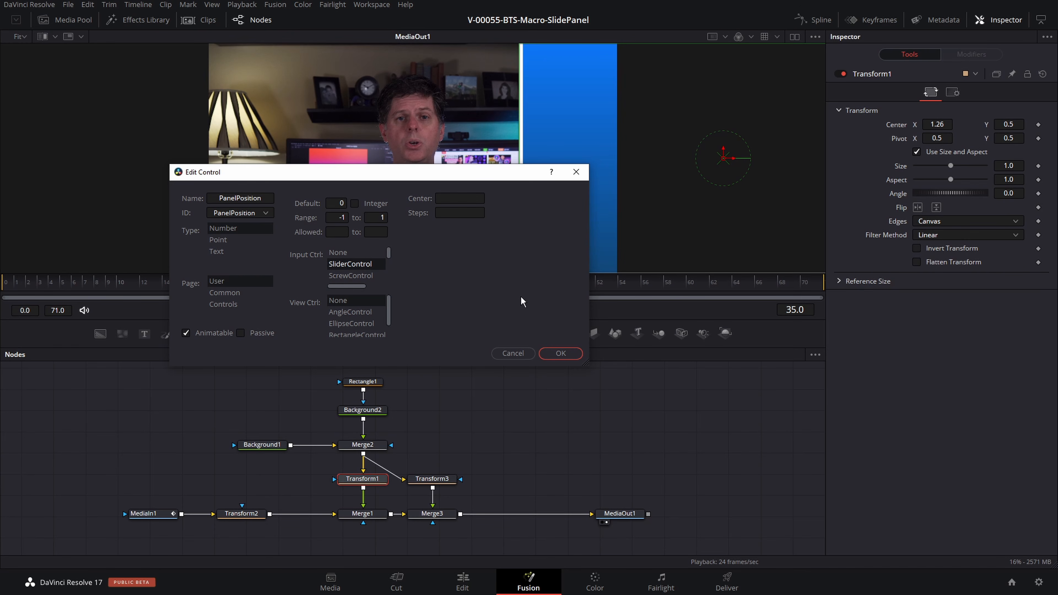
{"action": "left_click", "coordinate": [560, 353]}
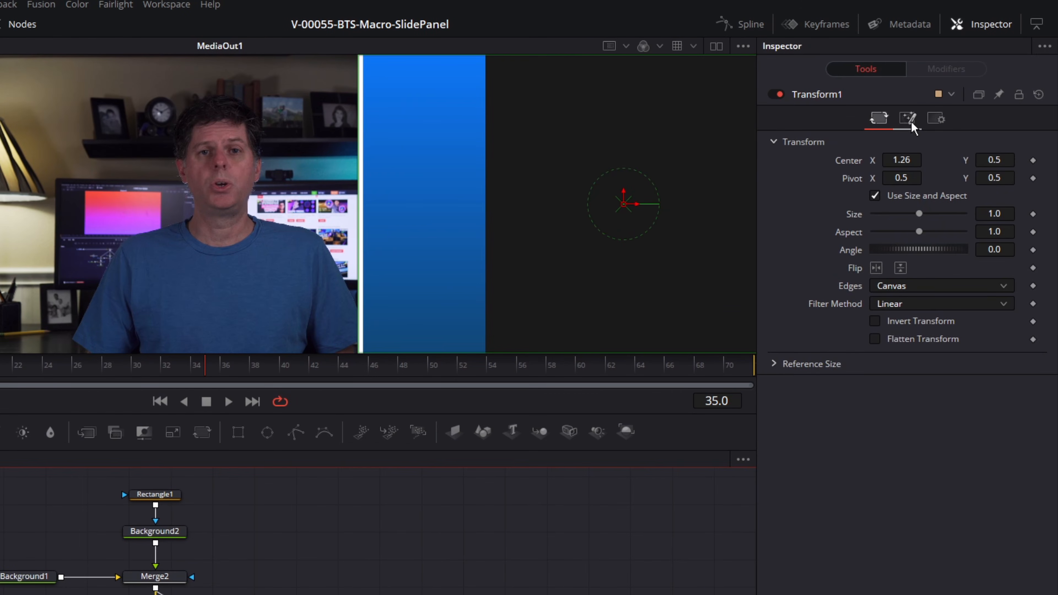
- Try out the new PanelPosition slider on Transform1 and return it to 0
{"action": "left_click", "coordinate": [927, 104]}
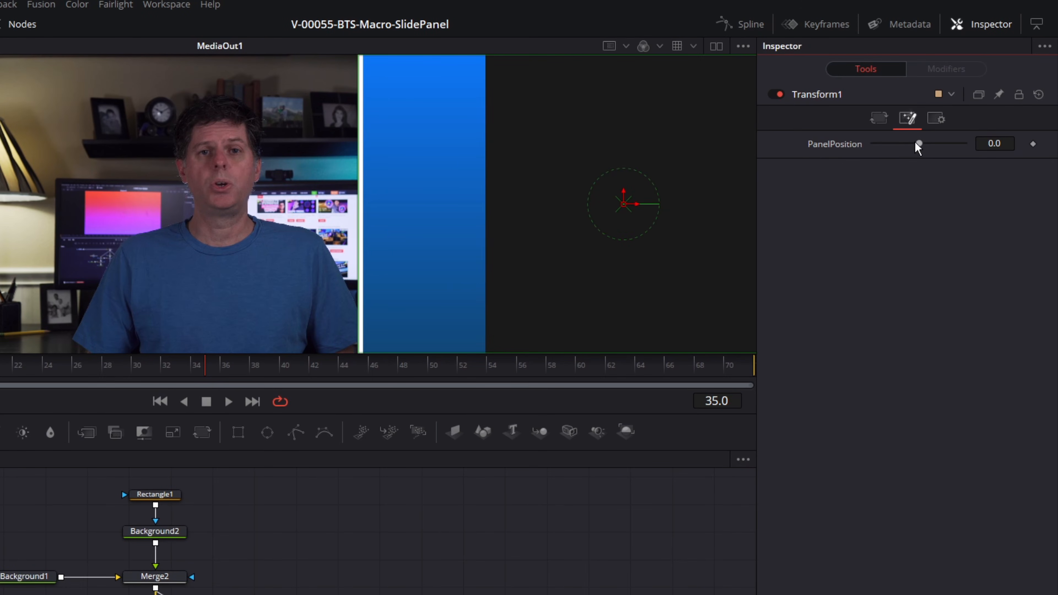
{"action": "left_click_drag", "start_coordinate": [922, 144], "coordinate": [988, 149]}
{"action": "left_click", "coordinate": [919, 149]}
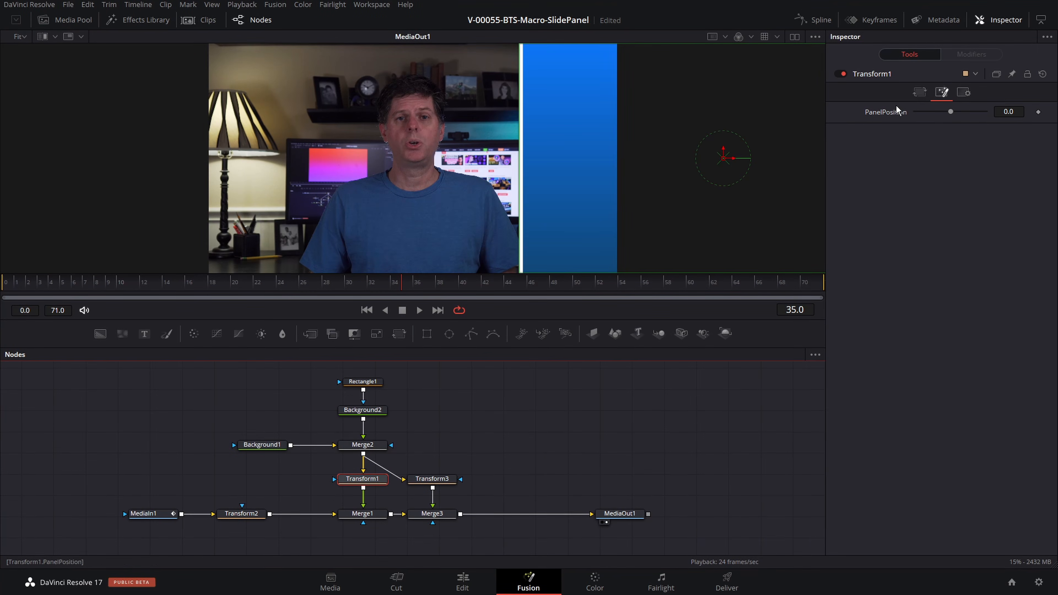
- Add an expression to Transform1's Center and set its point to Point(1.5, 0.5)
{"action": "left_click", "coordinate": [920, 92]}
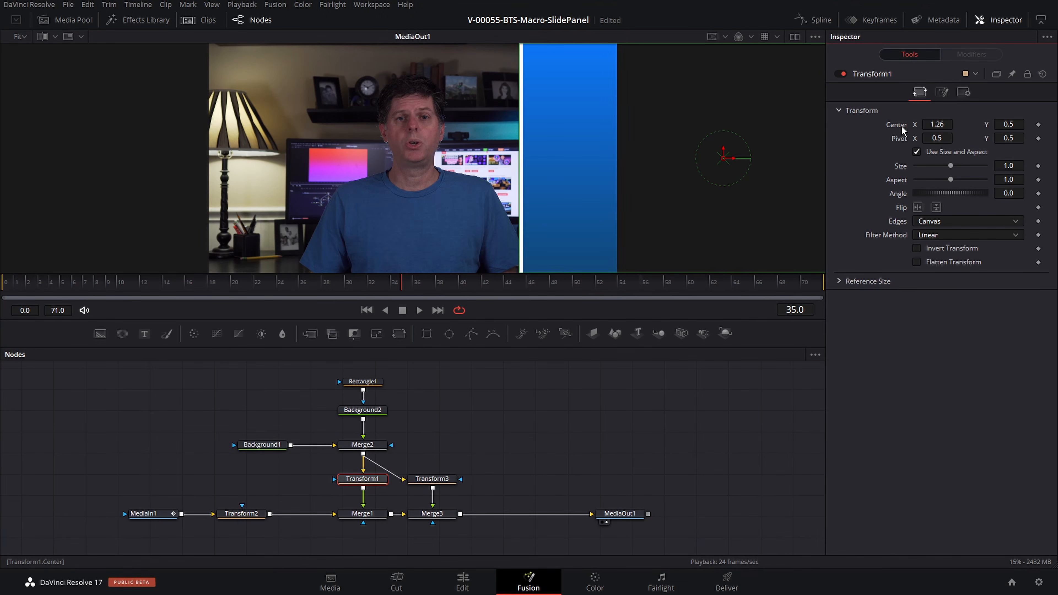
{"action": "left_click_drag", "start_coordinate": [933, 125], "coordinate": [866, 125]}
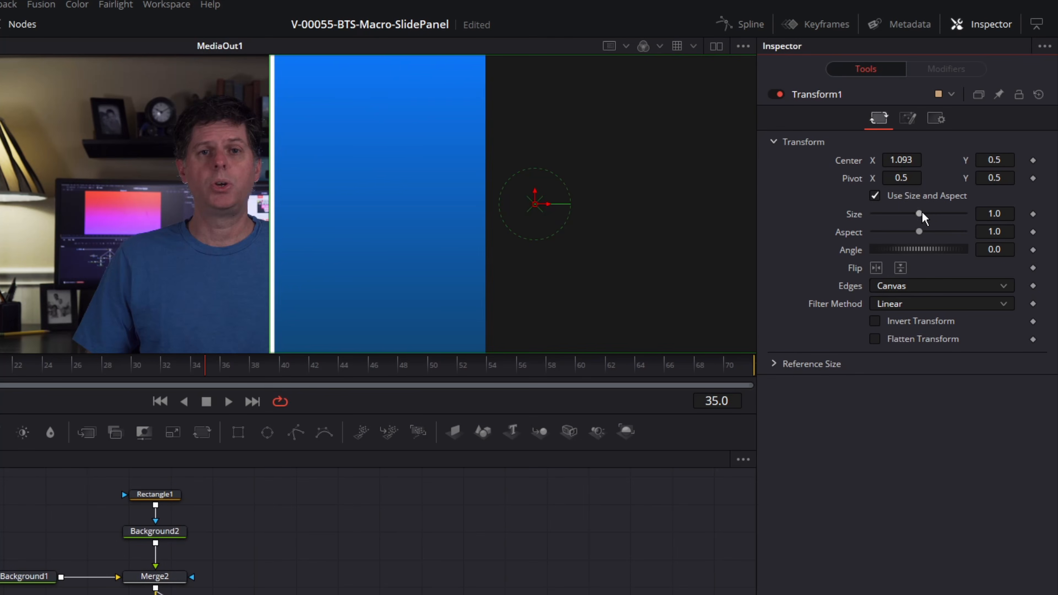
{"action": "right_click", "coordinate": [852, 163]}
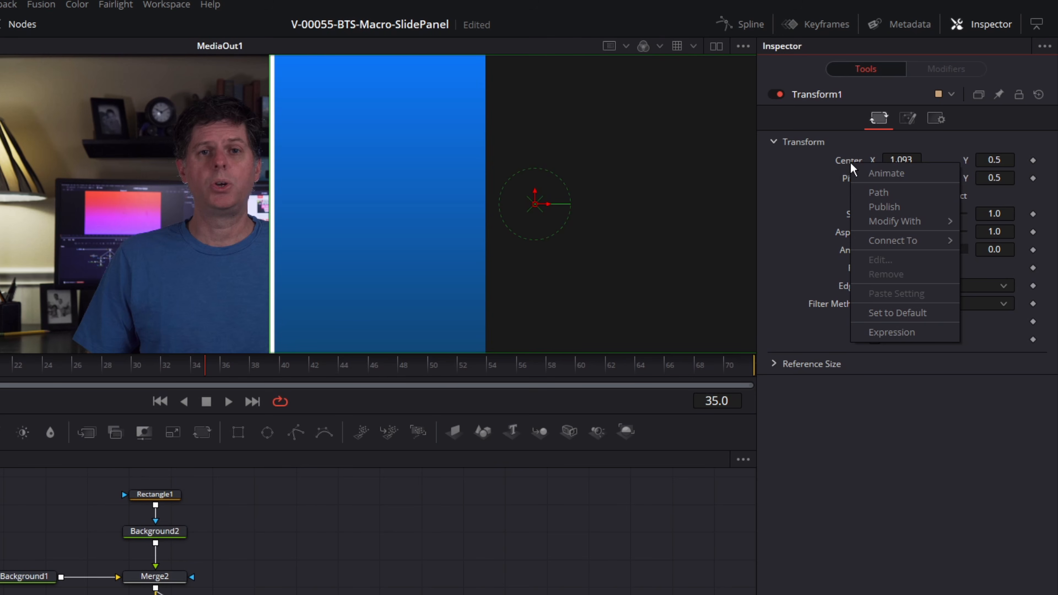
{"action": "left_click", "coordinate": [884, 332]}
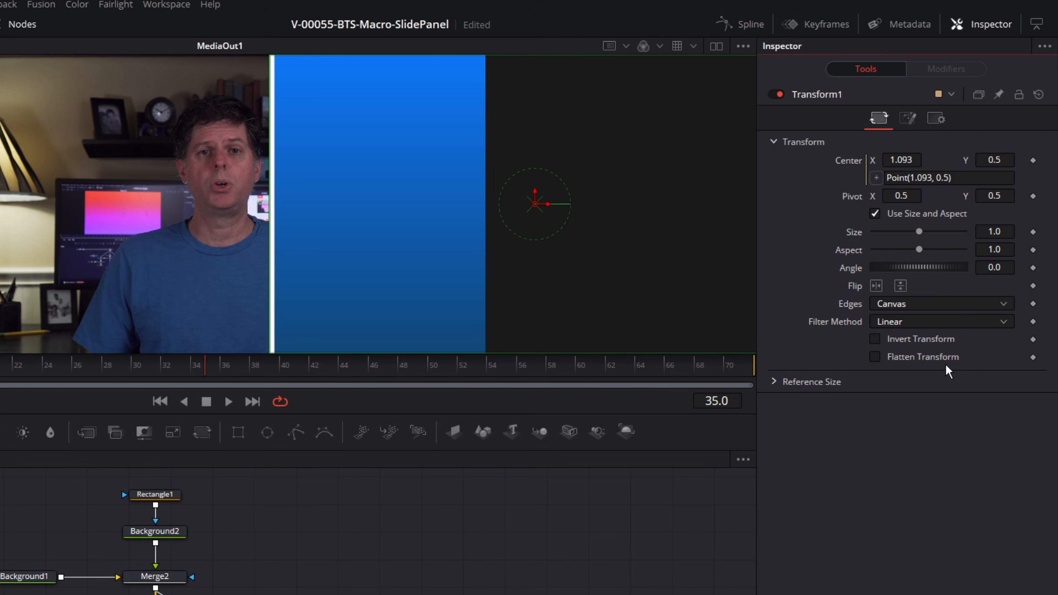
{"action": "double_click", "coordinate": [923, 178]}
{"action": "key", "text": "BackSpace"}
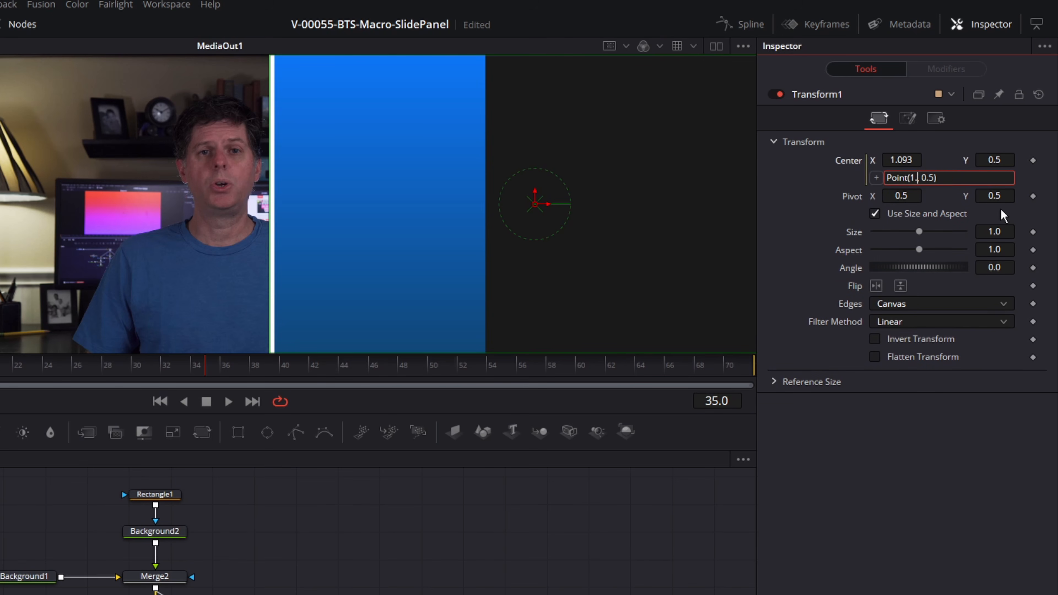
{"action": "type", "text": "5"}
{"action": "key", "text": "Return"}
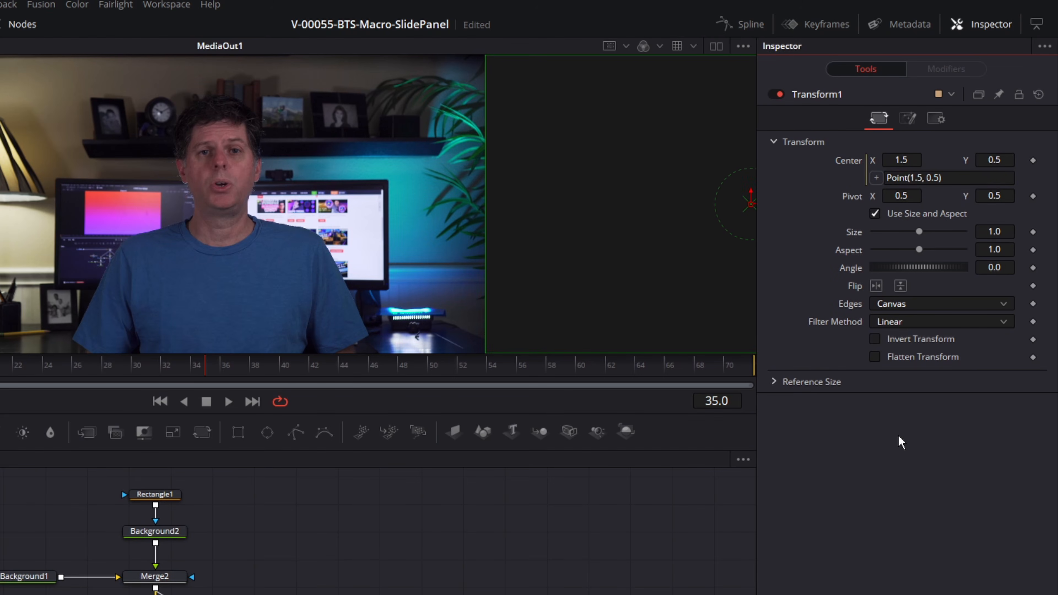
- Change Transform1's Center expression to Point(1.5+PanelPosition, 0.5), try out the PanelPosition slider and return it to 0
{"action": "left_click", "coordinate": [923, 178]}
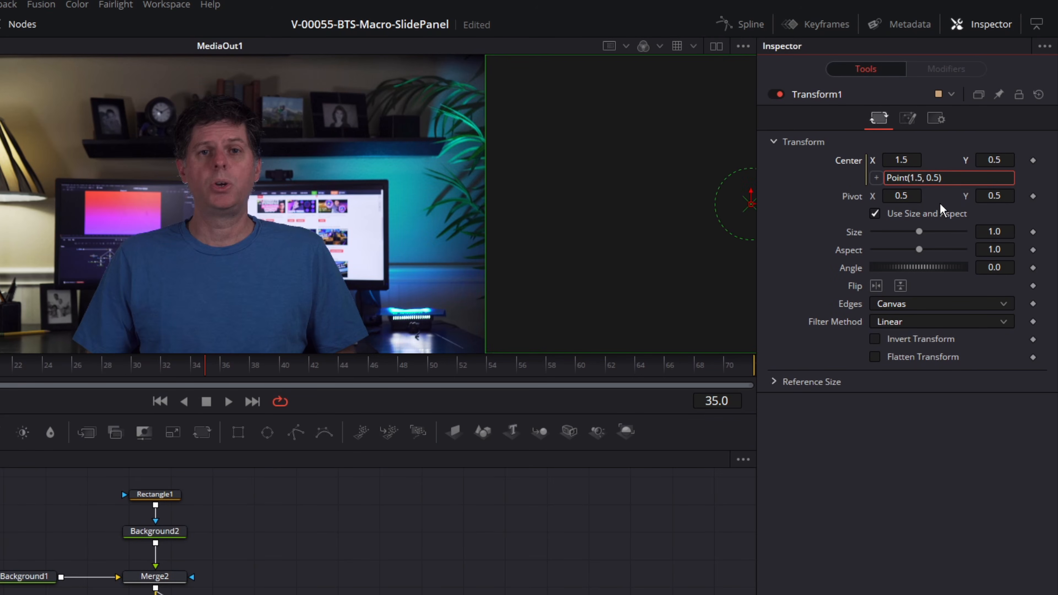
{"action": "type", "text": "+PanelPosition"}
{"action": "key", "text": "Return"}
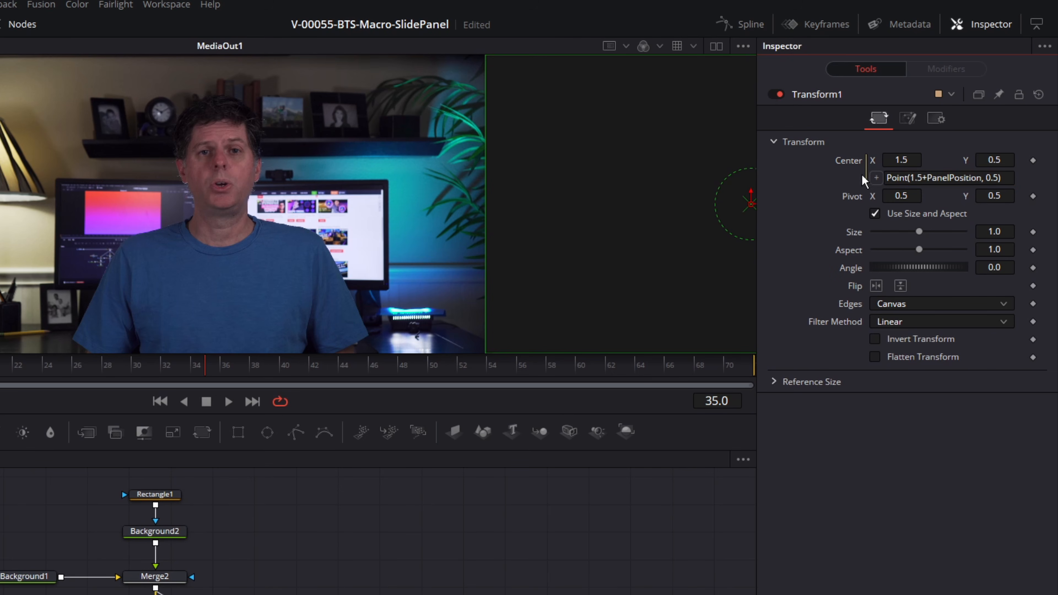
{"action": "left_click", "coordinate": [907, 118]}
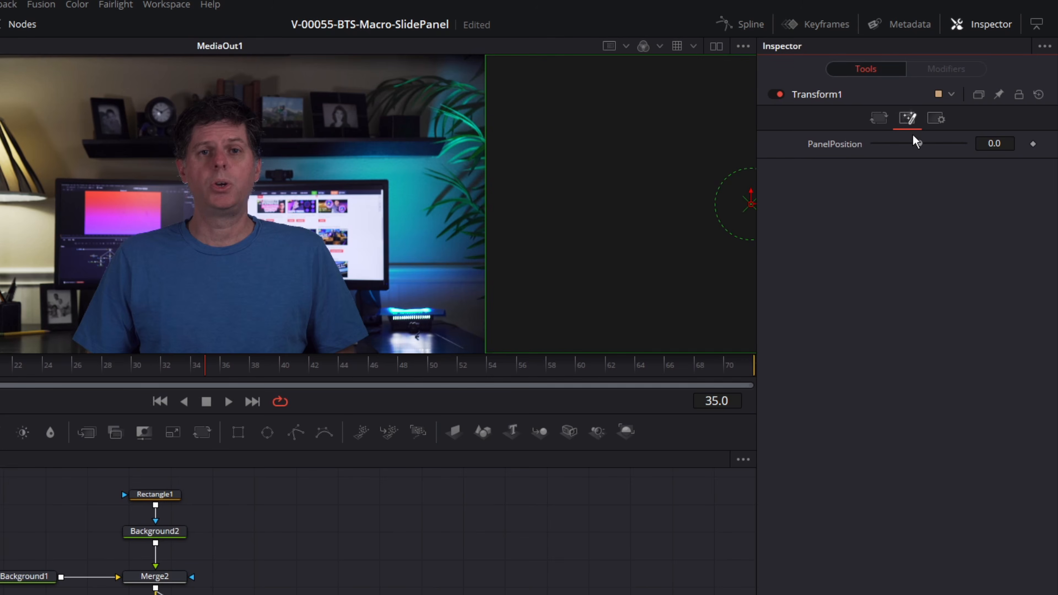
{"action": "left_click_drag", "start_coordinate": [916, 142], "coordinate": [951, 112]}
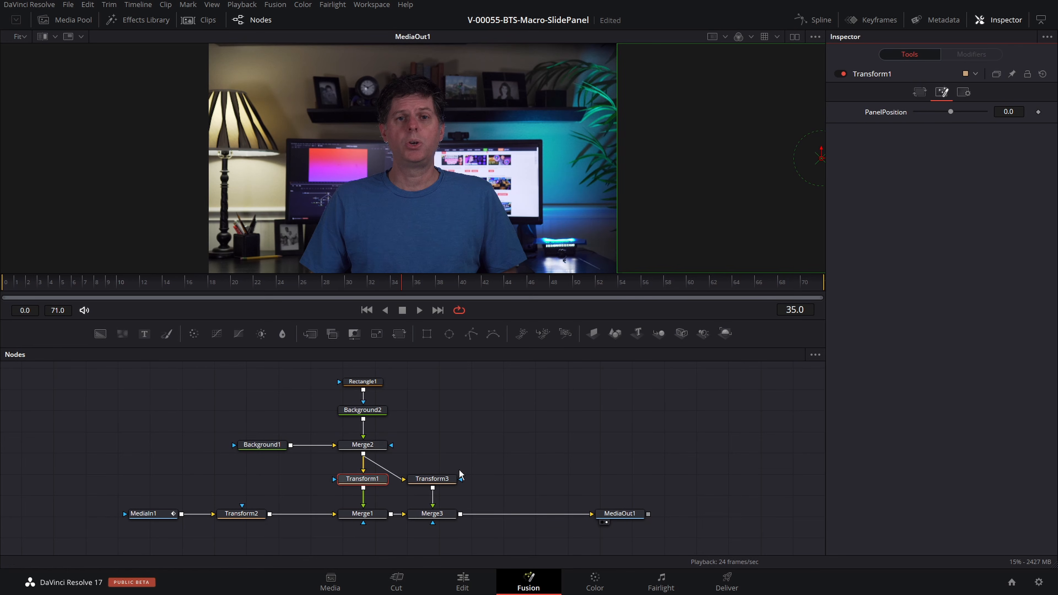
- Add an expression to Transform3's Center reading Point(-0.5+Transform1.PanelPosition, 0.5)
{"action": "left_click", "coordinate": [446, 481]}
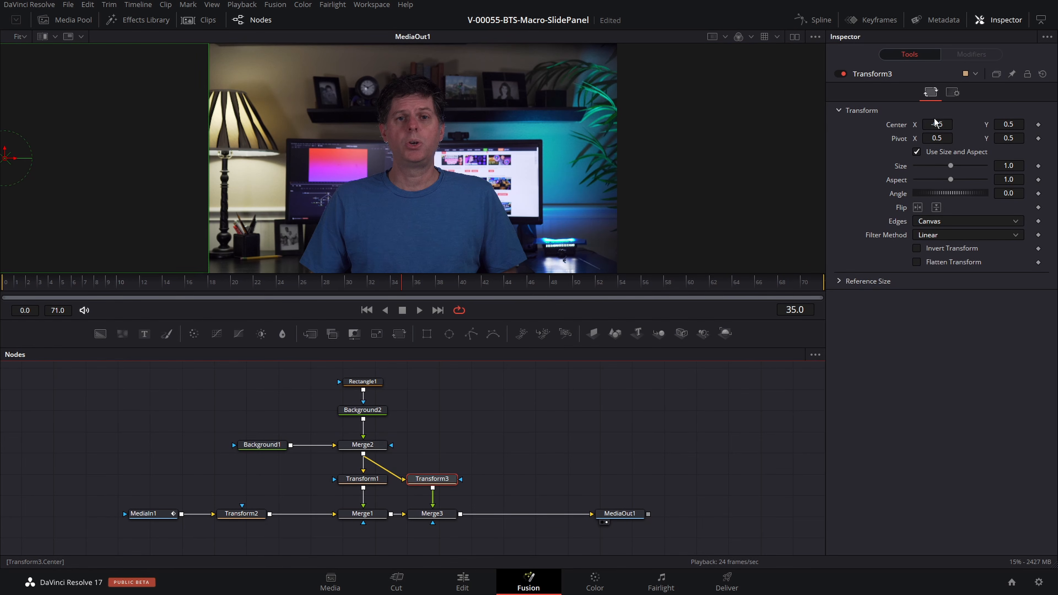
{"action": "right_click", "coordinate": [897, 132]}
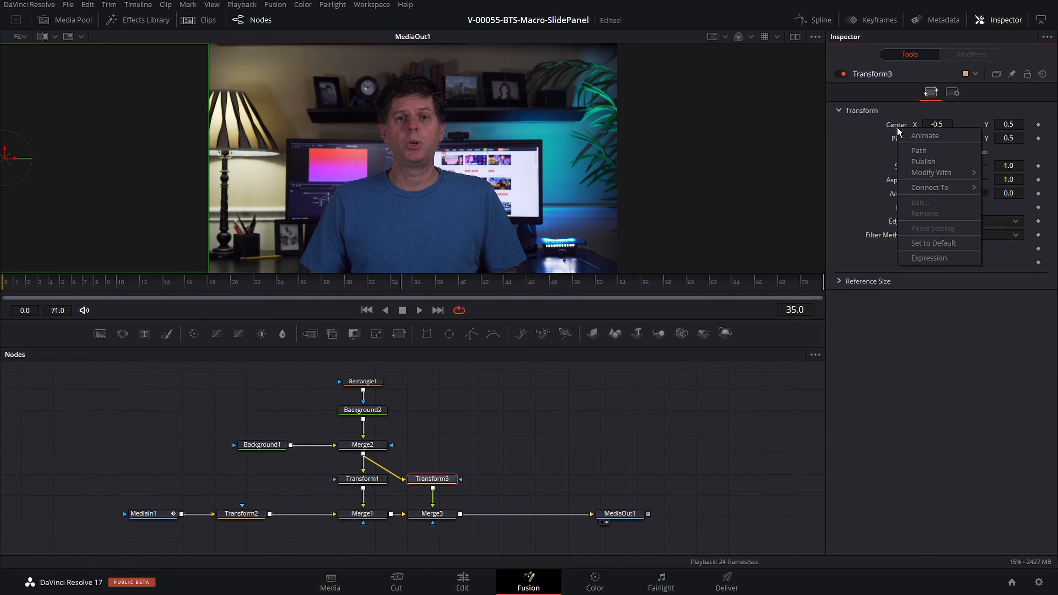
{"action": "left_click", "coordinate": [939, 259]}
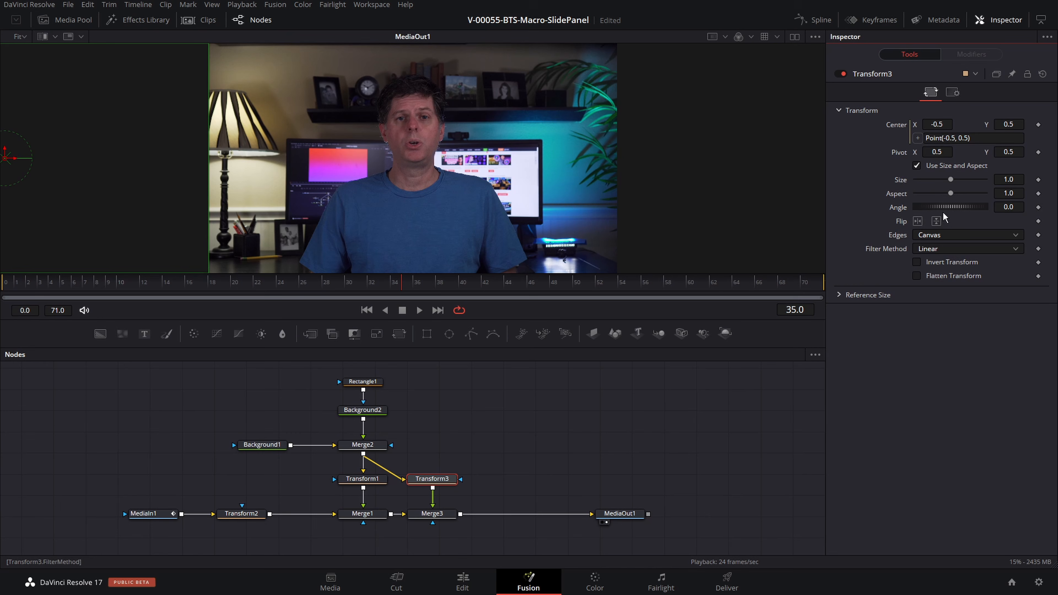
{"action": "left_click", "coordinate": [956, 139]}
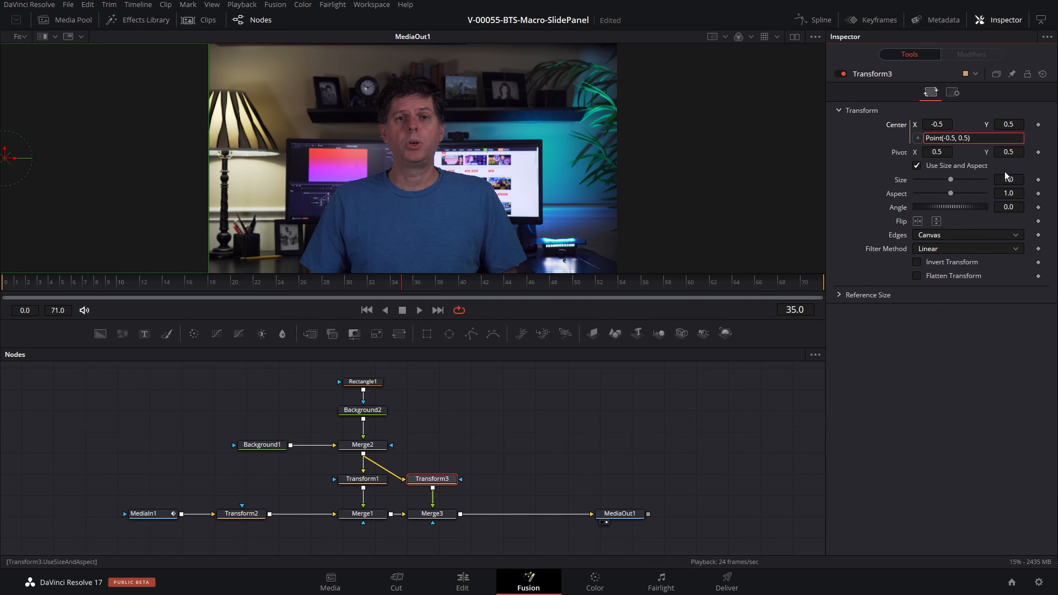
{"action": "type", "text": "+"}
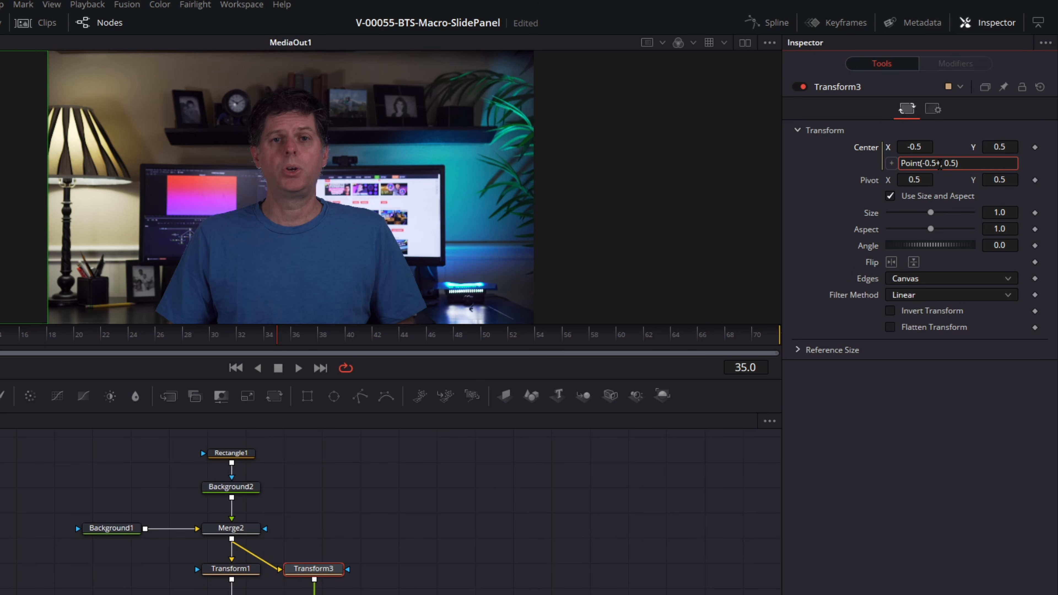
{"action": "type", "text": "Transform1.PanelPosition,"}
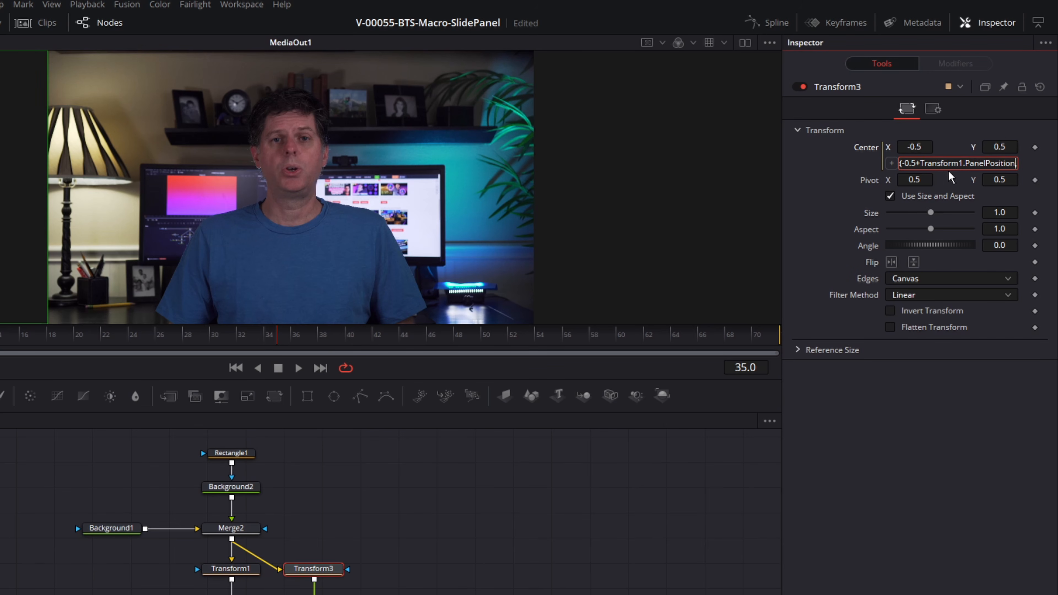
{"action": "key", "text": "Return"}
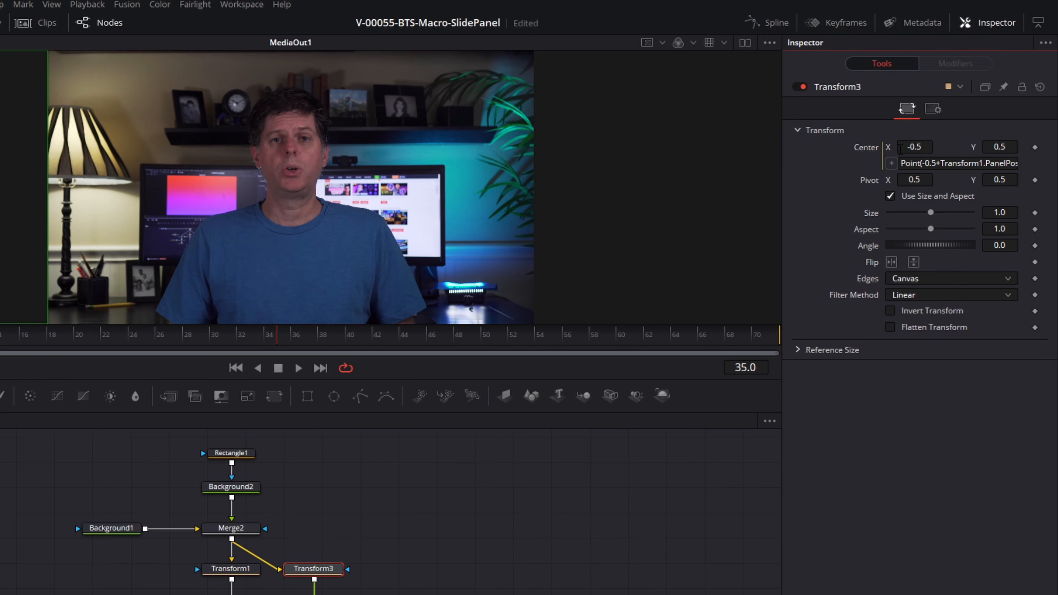
- Test Transform1's PanelPosition slider on both linked panels and return it to 0
{"action": "left_click", "coordinate": [230, 569]}
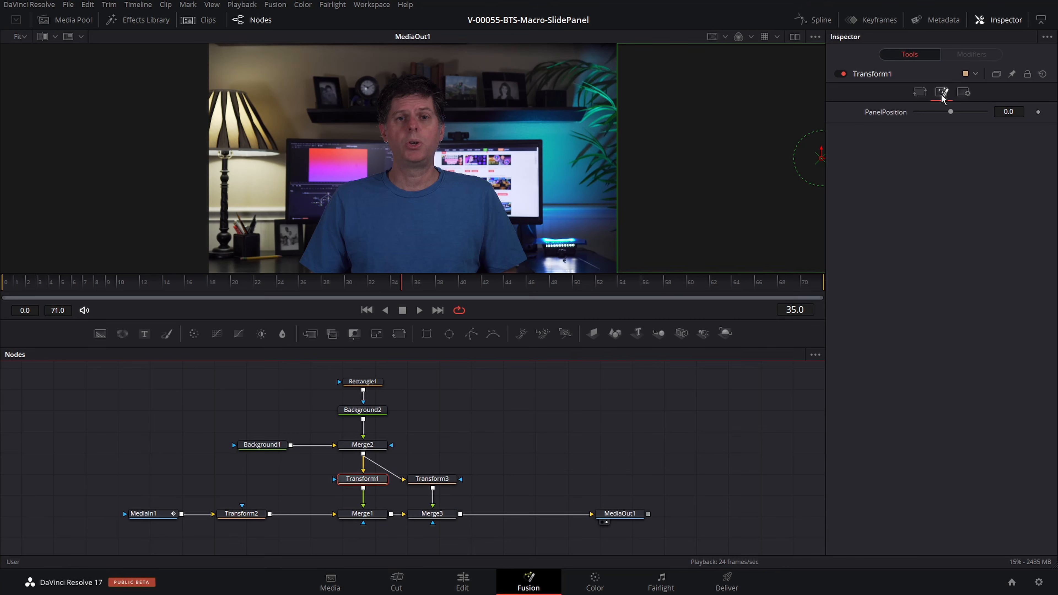
{"action": "mouse_move", "coordinate": [951, 113]}
{"action": "left_mouse_down"}
{"action": "mouse_move", "coordinate": [920, 119]}
{"action": "mouse_move", "coordinate": [969, 111]}
{"action": "mouse_move", "coordinate": [930, 118]}
{"action": "mouse_move", "coordinate": [956, 117]}
{"action": "left_mouse_up"}
{"action": "left_click", "coordinate": [950, 117]}
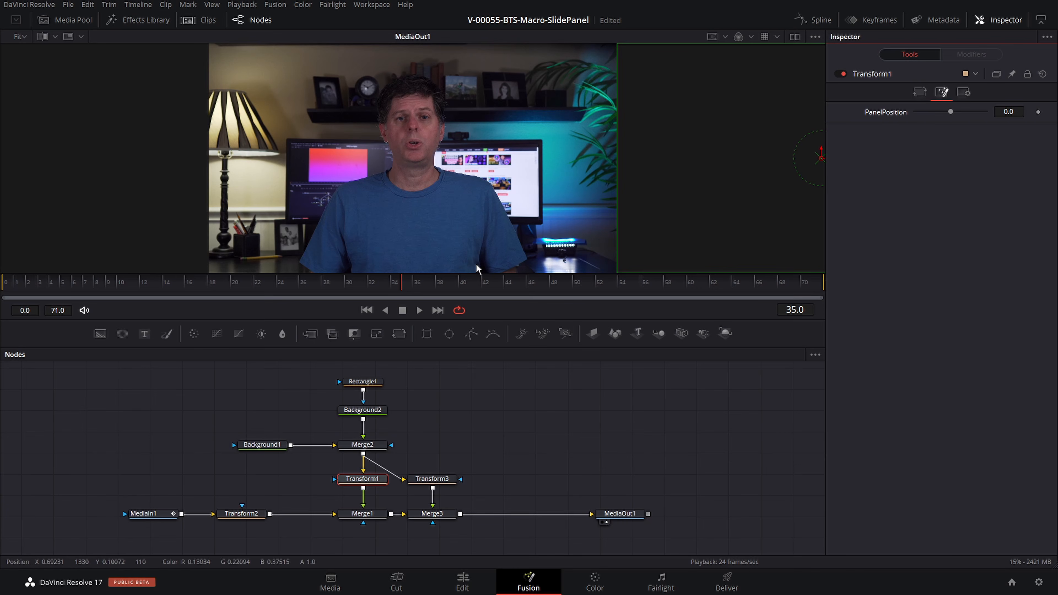
- Move Transform2 and MediaIn1 slightly along the node chain, and start a new custom control on Transform2 named ClipPosition
{"action": "left_click_drag", "start_coordinate": [239, 519], "coordinate": [265, 520]}
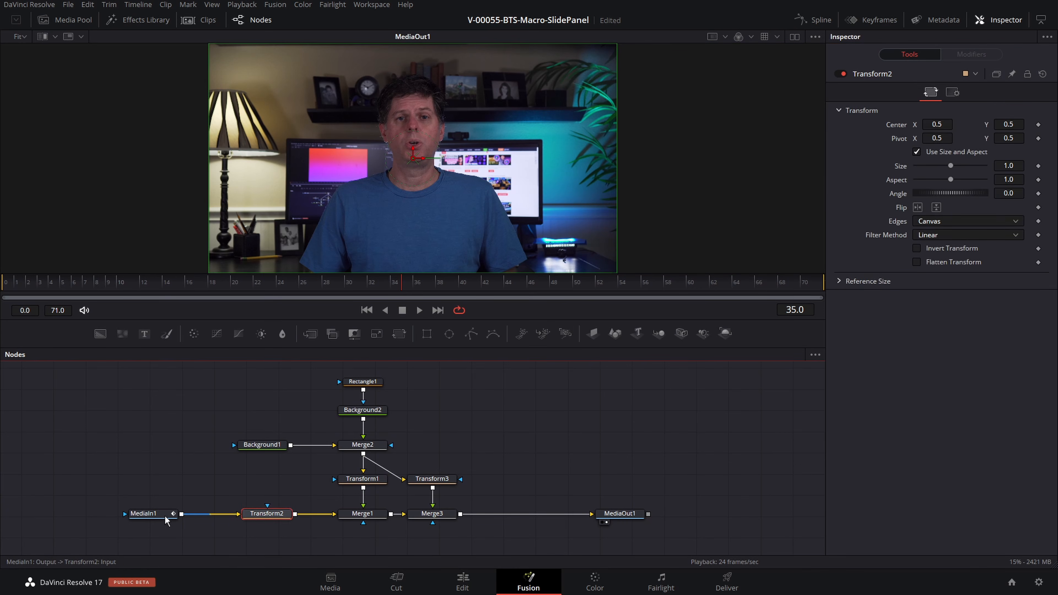
{"action": "left_click_drag", "start_coordinate": [148, 519], "coordinate": [158, 520]}
{"action": "right_click", "coordinate": [254, 516]}
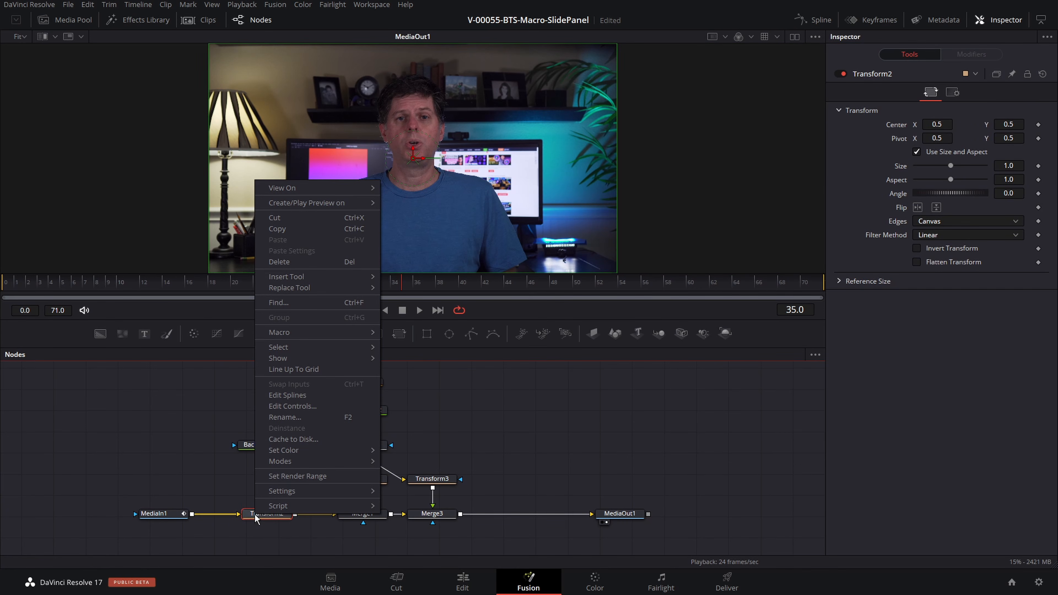
{"action": "left_click", "coordinate": [303, 407]}
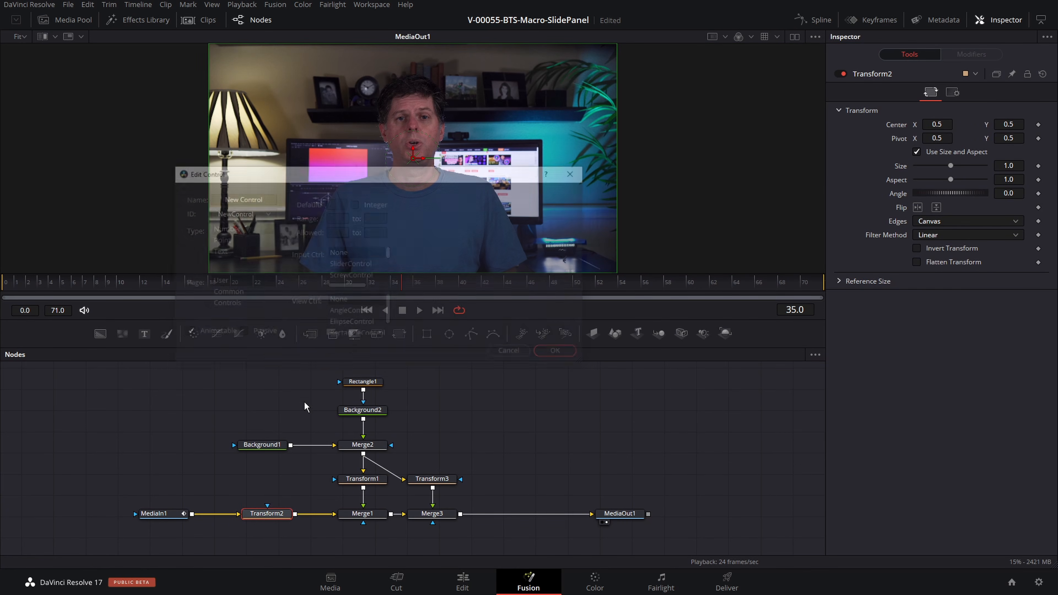
{"action": "triple_click", "coordinate": [263, 200]}
{"action": "type", "text": "Clip"}
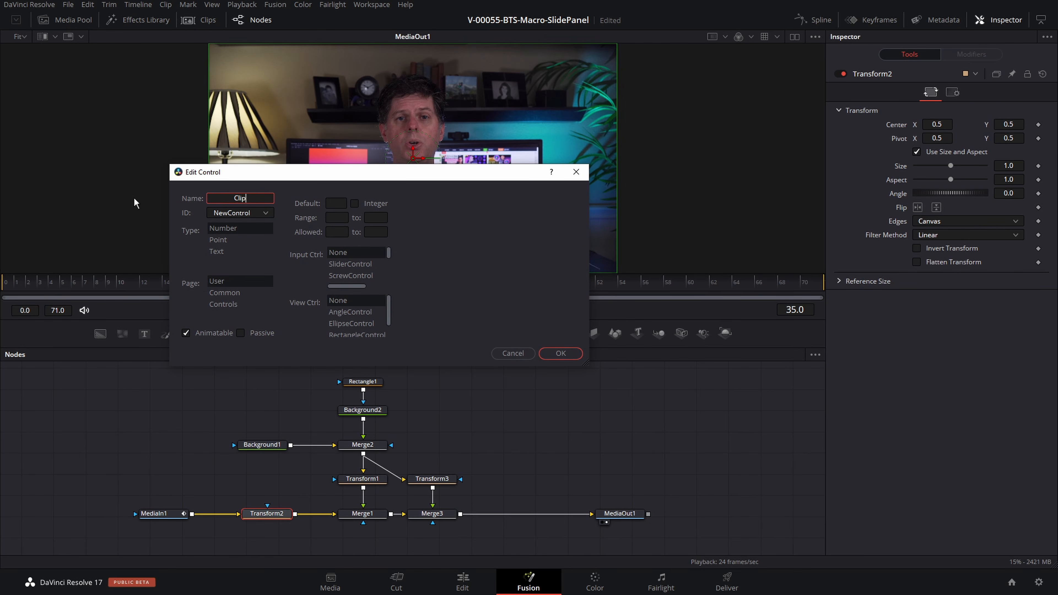
{"action": "type", "text": "Position"}
{"action": "left_click", "coordinate": [233, 213]}
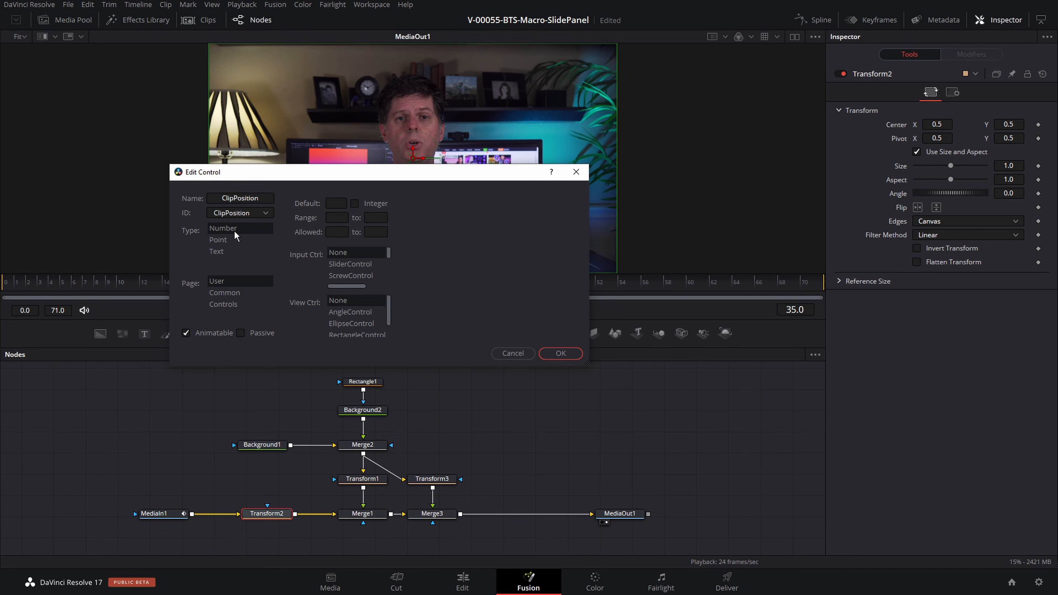
- Give the ClipPosition control a default of 0, a range of -1 to 1 and SliderControl input, and add it to Transform2
{"action": "left_click", "coordinate": [338, 206]}
{"action": "left_click", "coordinate": [343, 217]}
{"action": "left_click", "coordinate": [370, 217]}
{"action": "type", "text": "1"}
{"action": "left_click", "coordinate": [350, 265]}
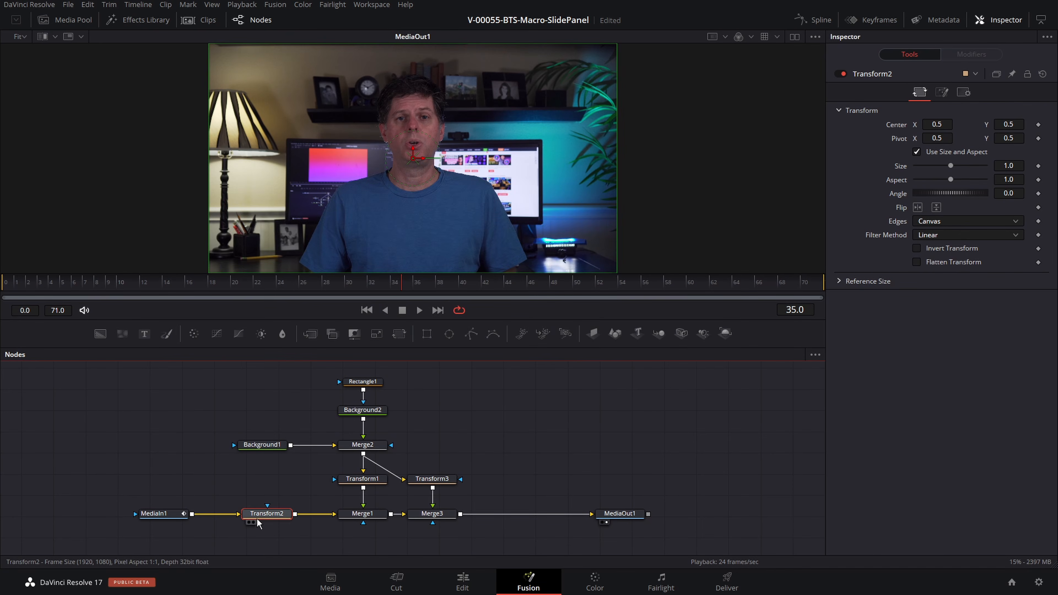
- Check the new ClipPosition slider and add the expression Point(0.5+ClipPosition, 0.5) to Transform2's Center
{"action": "left_click", "coordinate": [944, 95]}
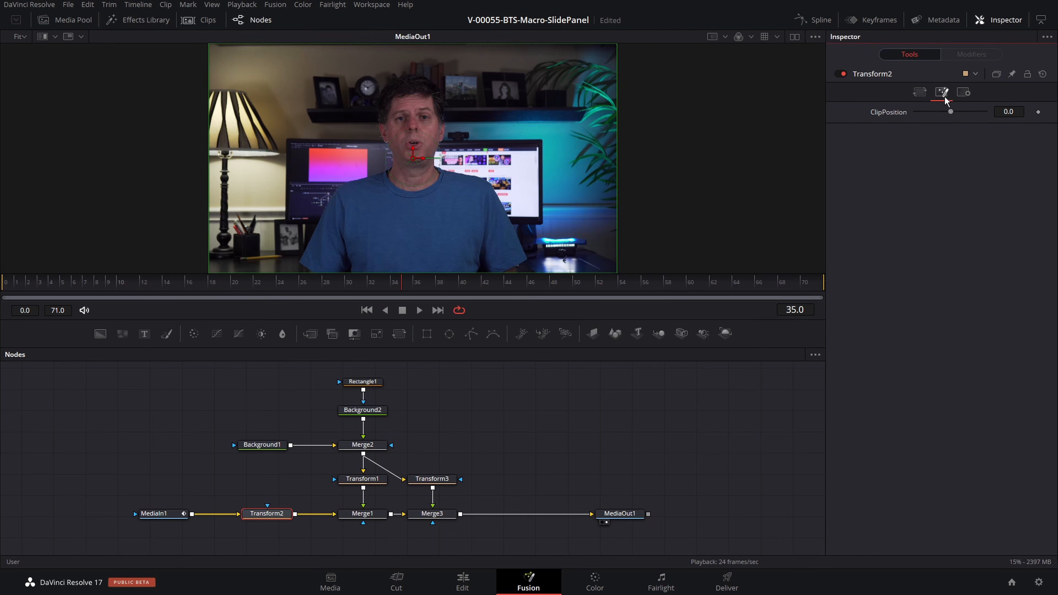
{"action": "left_click", "coordinate": [895, 108]}
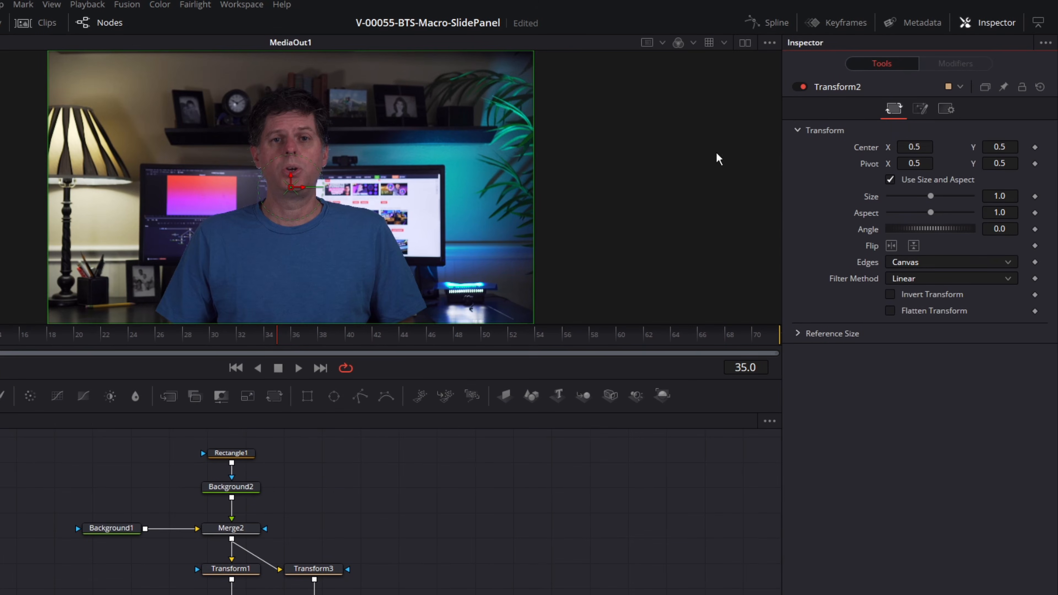
{"action": "right_click", "coordinate": [867, 156]}
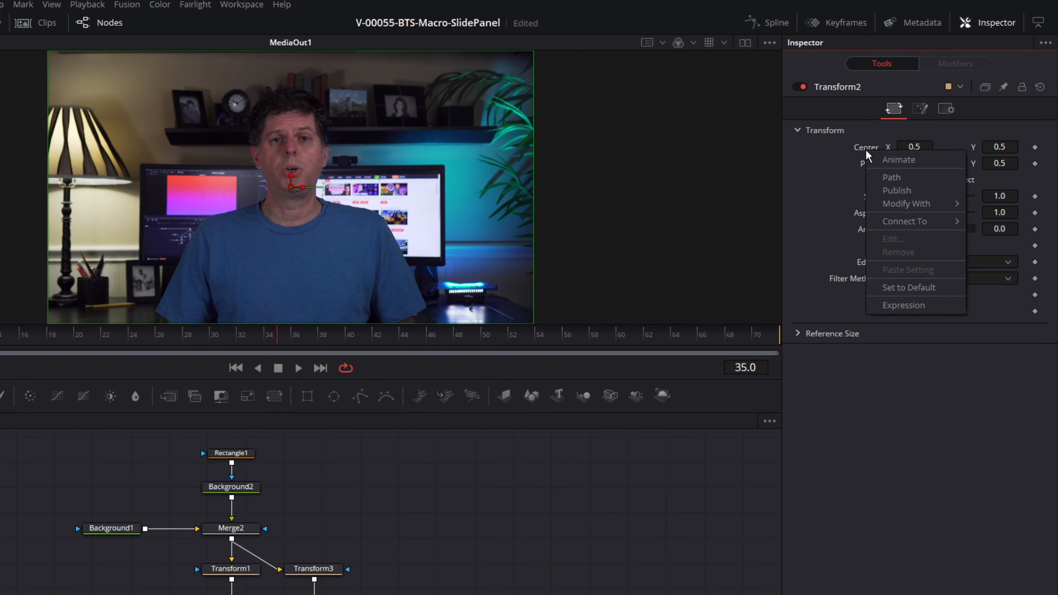
{"action": "left_click", "coordinate": [904, 305]}
{"action": "left_click", "coordinate": [934, 163]}
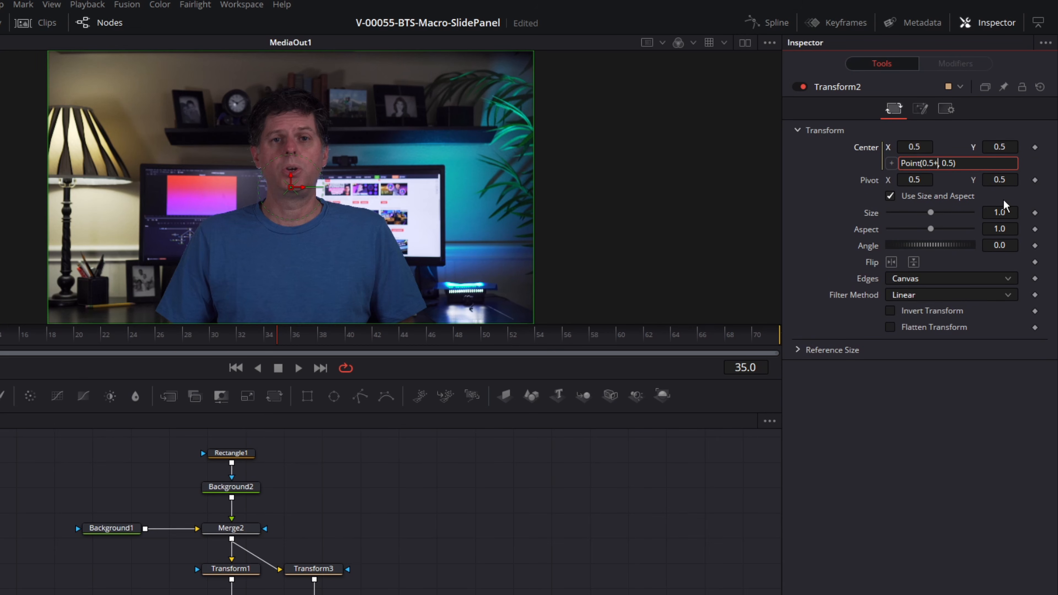
{"action": "type", "text": "+ClipPosition"}
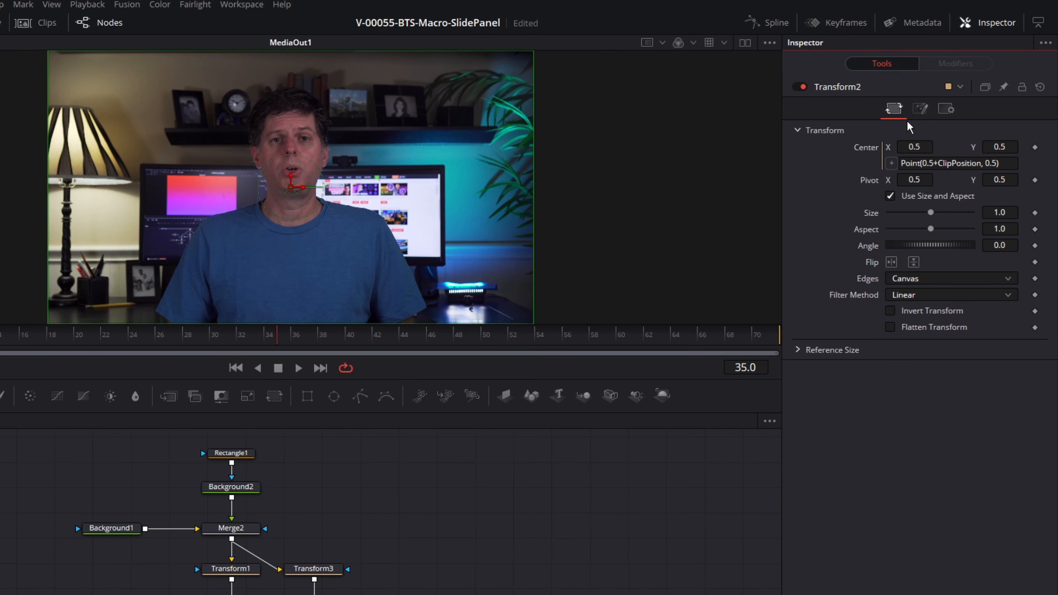
- Shift the clip left with Transform2's ClipPosition slider and bring the panel in with Transform1's PanelPosition at -0.52
{"action": "left_click", "coordinate": [919, 119]}
{"action": "mouse_move", "coordinate": [933, 134]}
{"action": "left_mouse_down"}
{"action": "mouse_move", "coordinate": [917, 135]}
{"action": "mouse_move", "coordinate": [947, 134]}
{"action": "mouse_move", "coordinate": [934, 134]}
{"action": "left_mouse_up"}
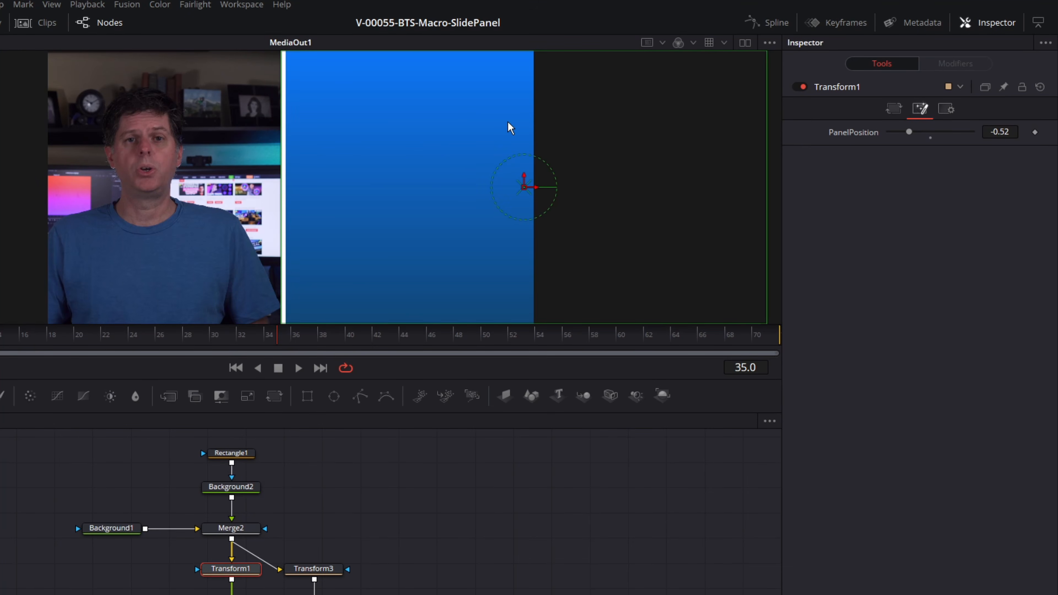
- Insert a Merge between Background1 and Merge2 and connect the Particle - 5190.mp4 clip to it as foreground
{"action": "left_click", "coordinate": [105, 529]}
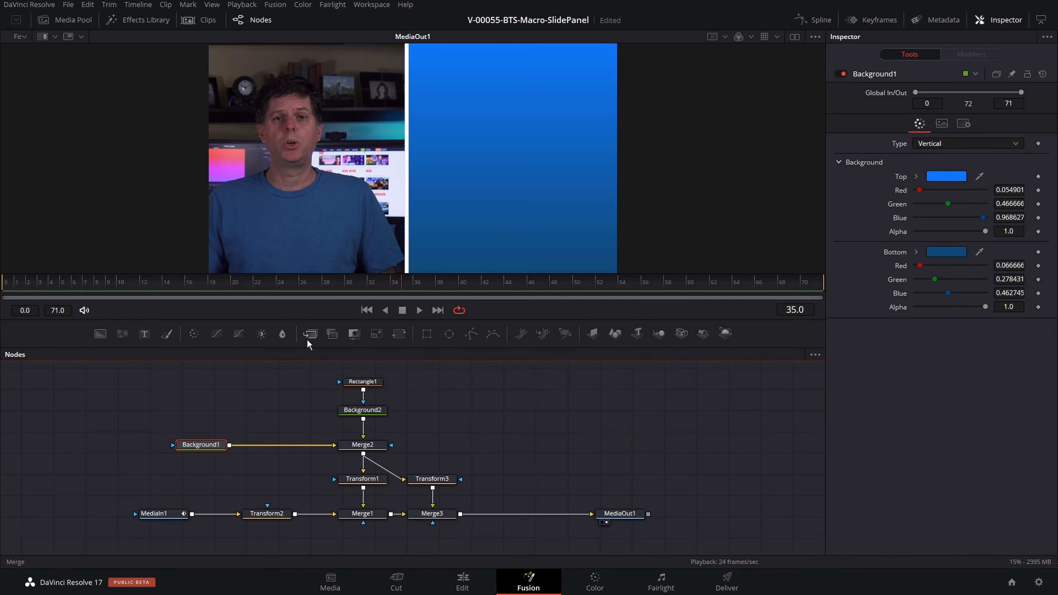
{"action": "left_click", "coordinate": [310, 336]}
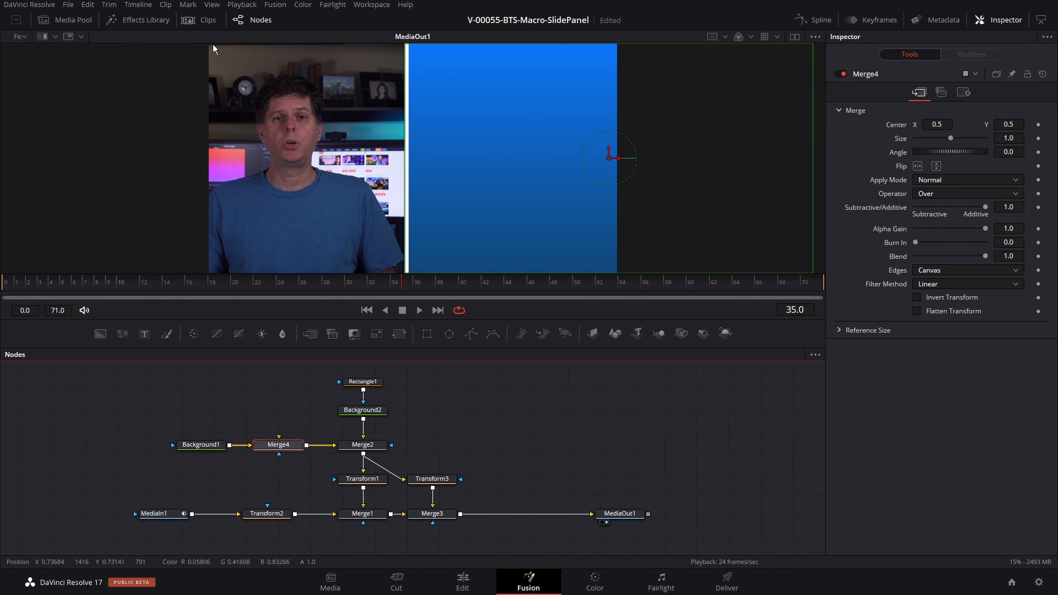
{"action": "left_click", "coordinate": [73, 21]}
{"action": "left_click_drag", "start_coordinate": [32, 107], "coordinate": [278, 442]}
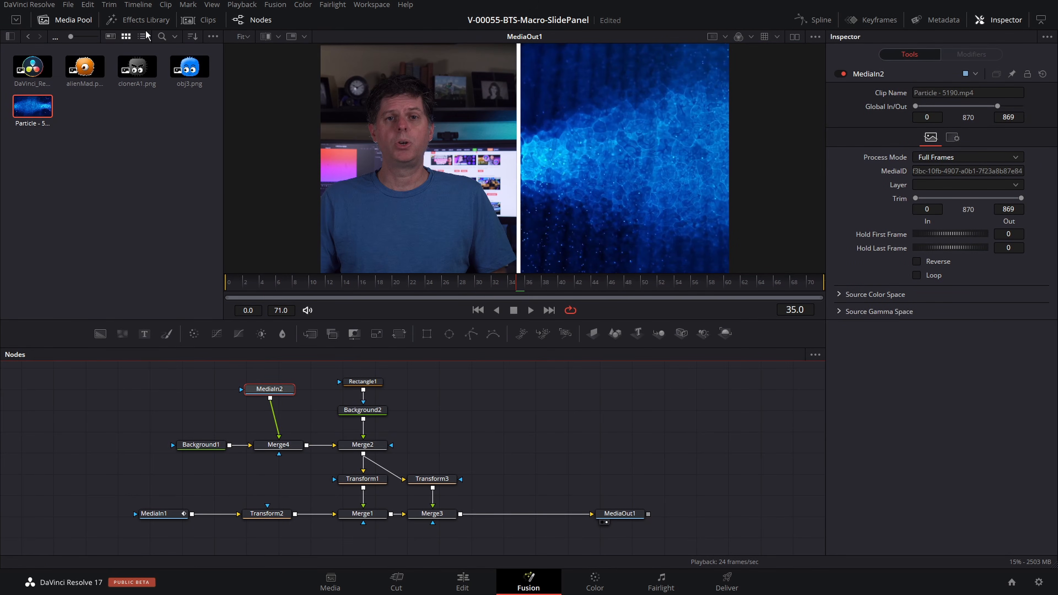
- Display the effects library and play back the composition to check the particle clip inside the panel
{"action": "left_click", "coordinate": [145, 24]}
{"action": "left_click", "coordinate": [421, 285]}
{"action": "left_click", "coordinate": [531, 311]}
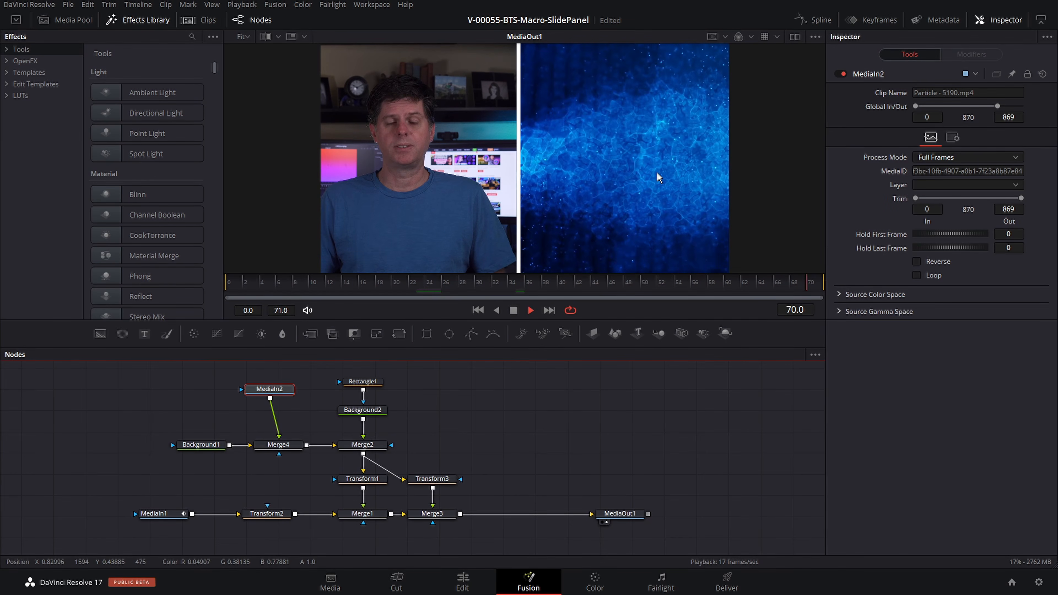
- Stop playback and delete the Particle - 5190.mp4 MediaIn2 node feeding Merge4
{"action": "key", "text": "space"}
{"action": "left_click_drag", "start_coordinate": [272, 390], "coordinate": [246, 390]}
{"action": "key", "text": "Delete"}
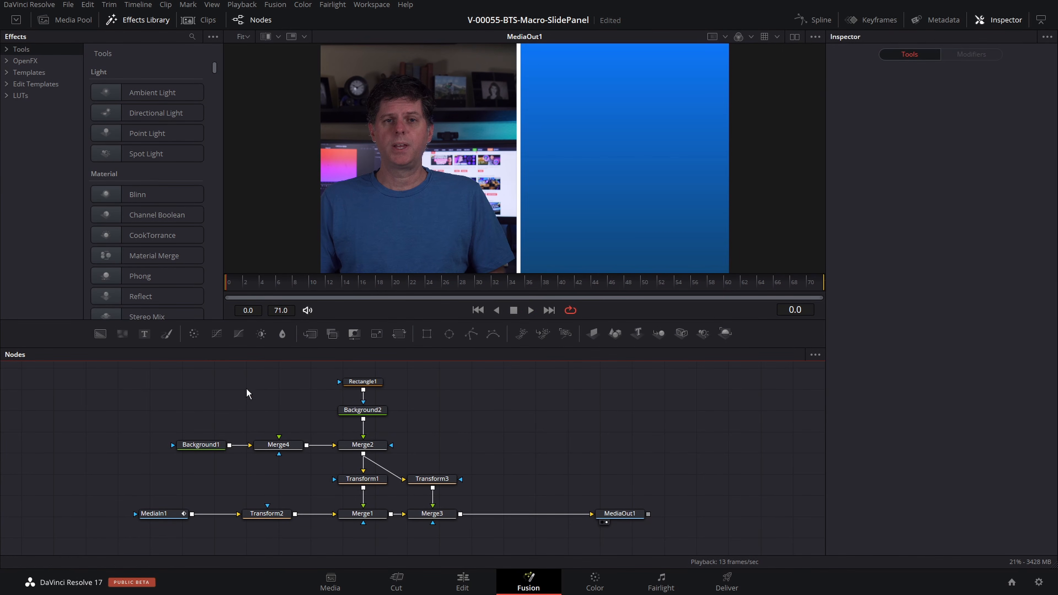
- Bring DaVinci_Resolve_Logo.png in from the media pool and connect it as Merge4's foreground
{"action": "left_click", "coordinate": [67, 19]}
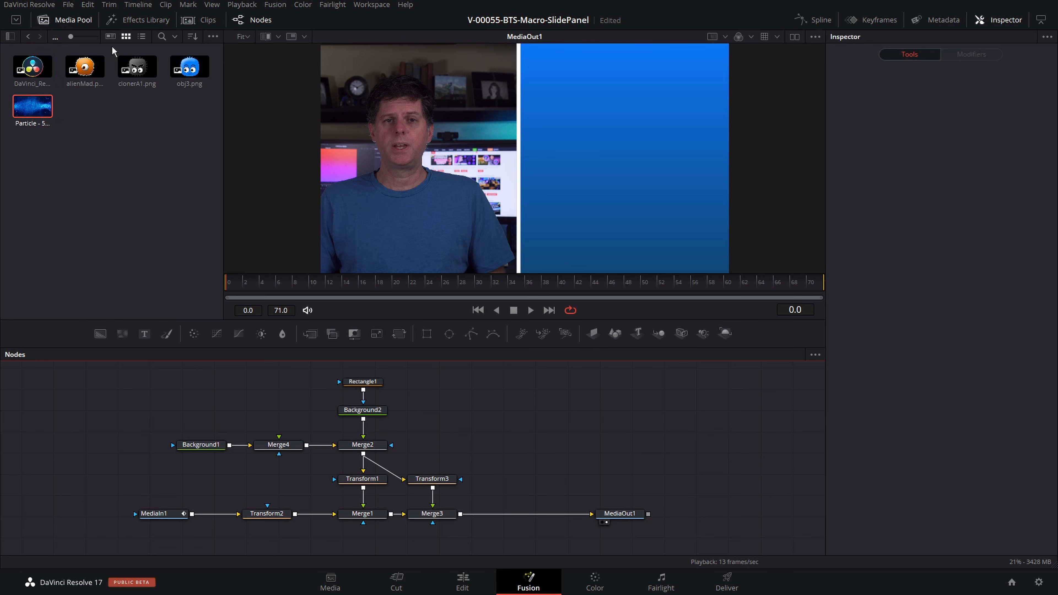
{"action": "left_click_drag", "start_coordinate": [32, 67], "coordinate": [279, 442]}
{"action": "left_click_drag", "start_coordinate": [273, 388], "coordinate": [278, 387]}
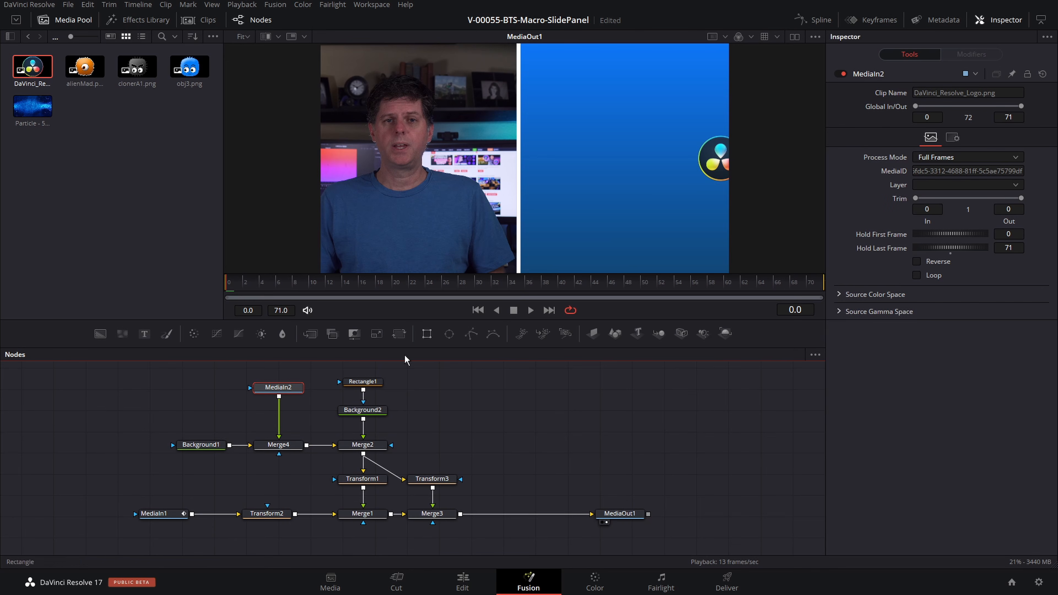
- Try Transform1's PanelPosition at -1.0 to view the whole panel, and set it to -0.33
{"action": "left_click", "coordinate": [368, 482]}
{"action": "left_click_drag", "start_coordinate": [951, 112], "coordinate": [917, 111]}
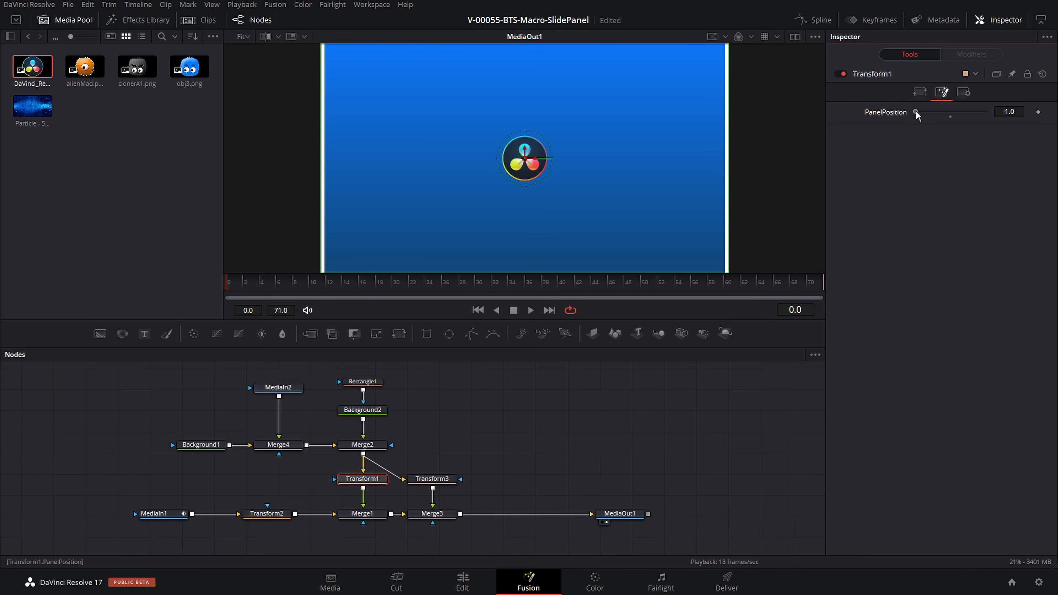
{"action": "left_click_drag", "start_coordinate": [916, 111], "coordinate": [939, 113]}
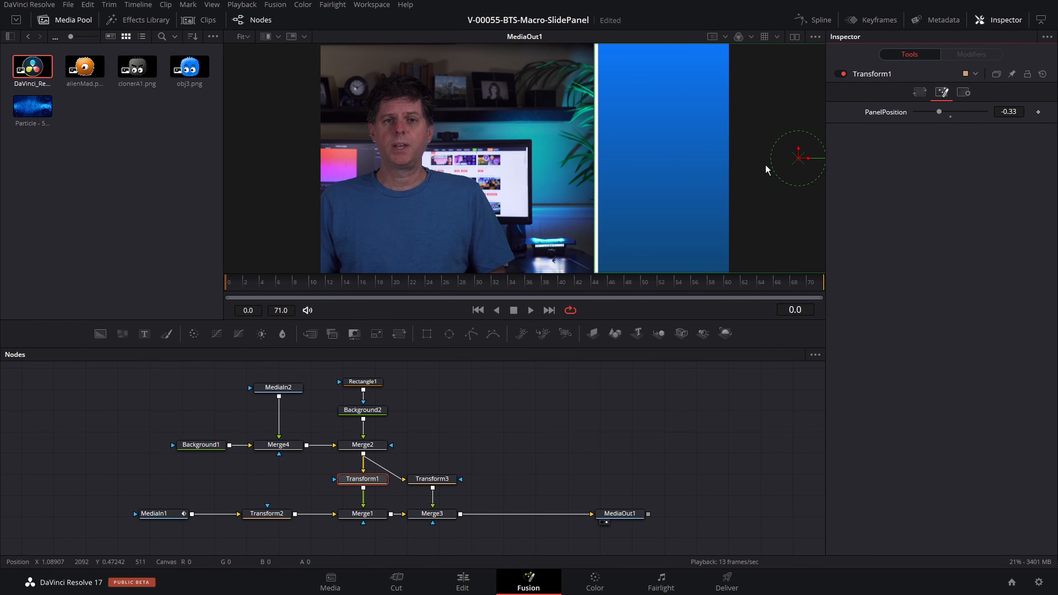
- Insert a Transform between MediaIn2 and Merge4 and move the logo into the panel's visible area, Center X about -2.41
{"action": "left_click_drag", "start_coordinate": [278, 388], "coordinate": [278, 382]}
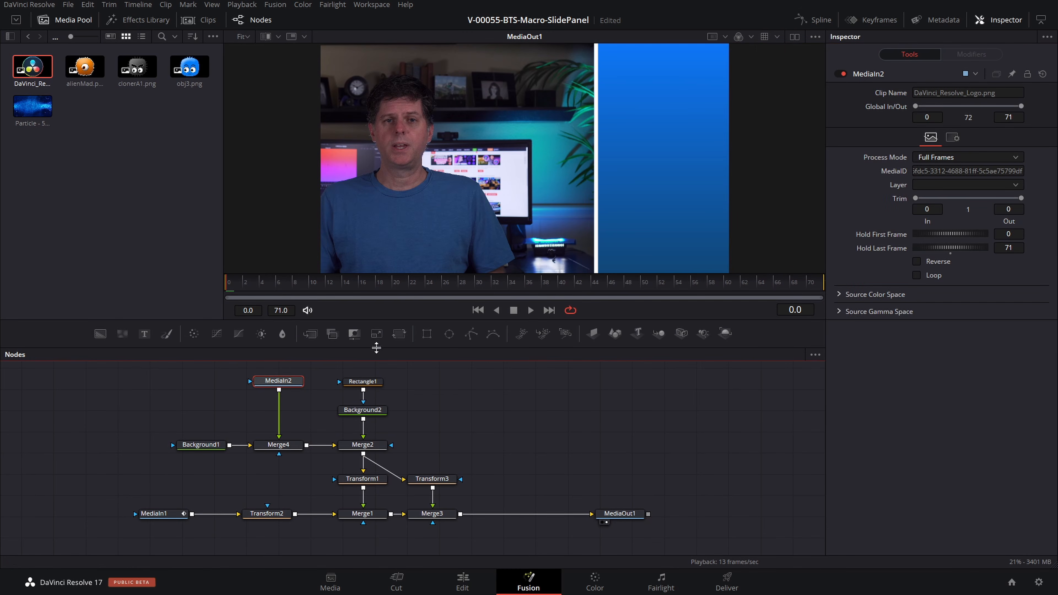
{"action": "left_click", "coordinate": [399, 333]}
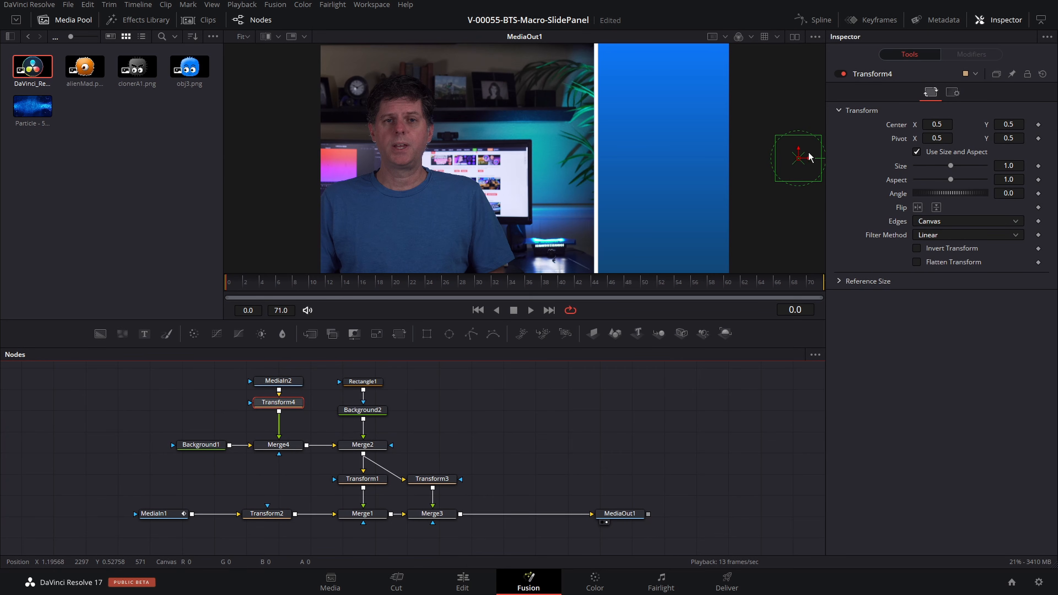
{"action": "left_click_drag", "start_coordinate": [809, 157], "coordinate": [671, 142]}
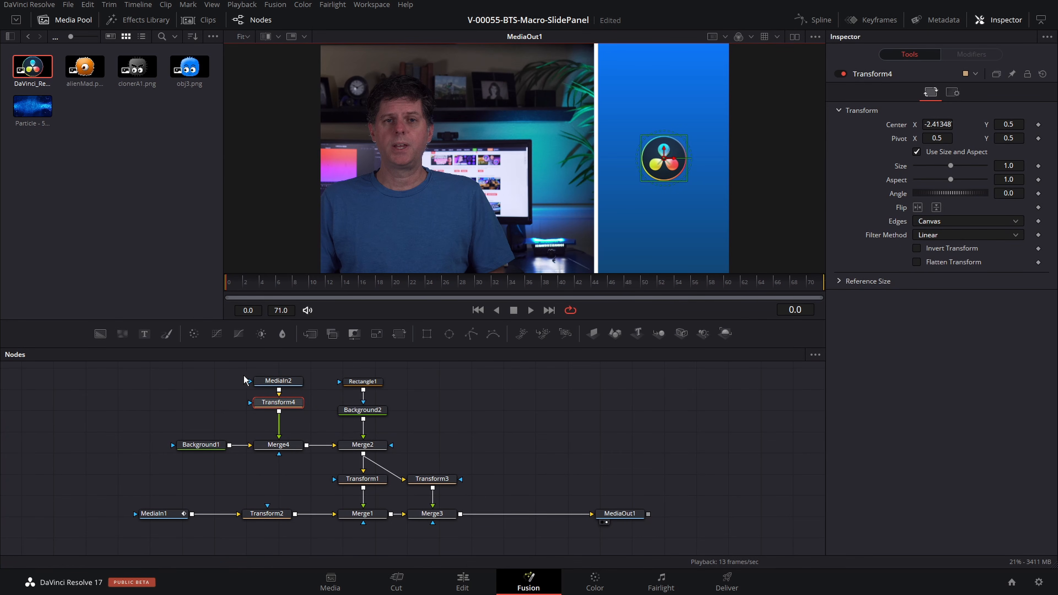
- Delete the logo's MediaIn2 and Transform4 nodes and save the project
{"action": "left_click_drag", "start_coordinate": [232, 373], "coordinate": [319, 428]}
{"action": "key", "text": "Delete"}
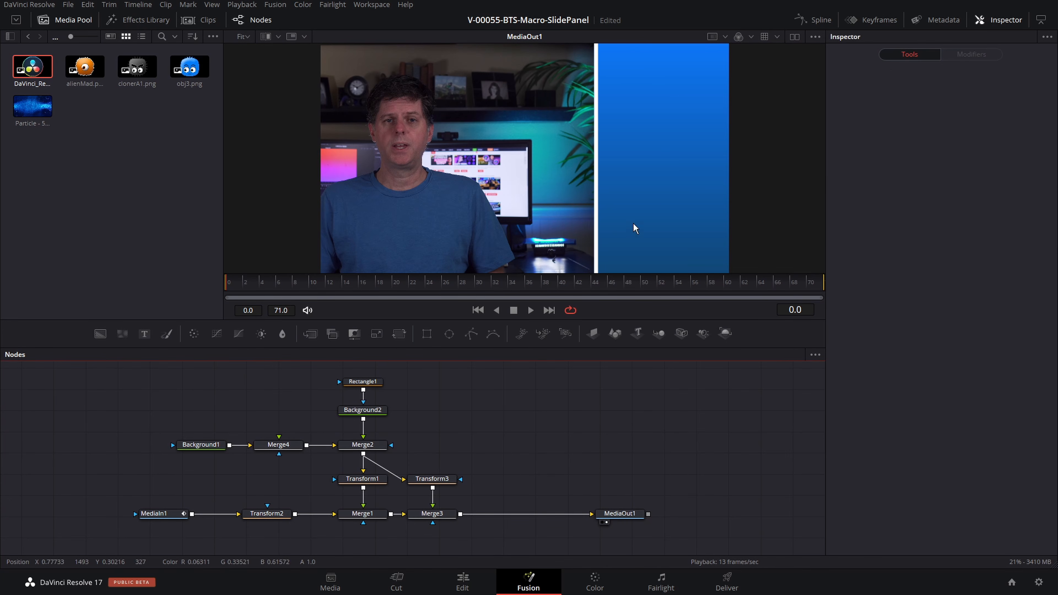
{"action": "key", "text": "ctrl+s"}
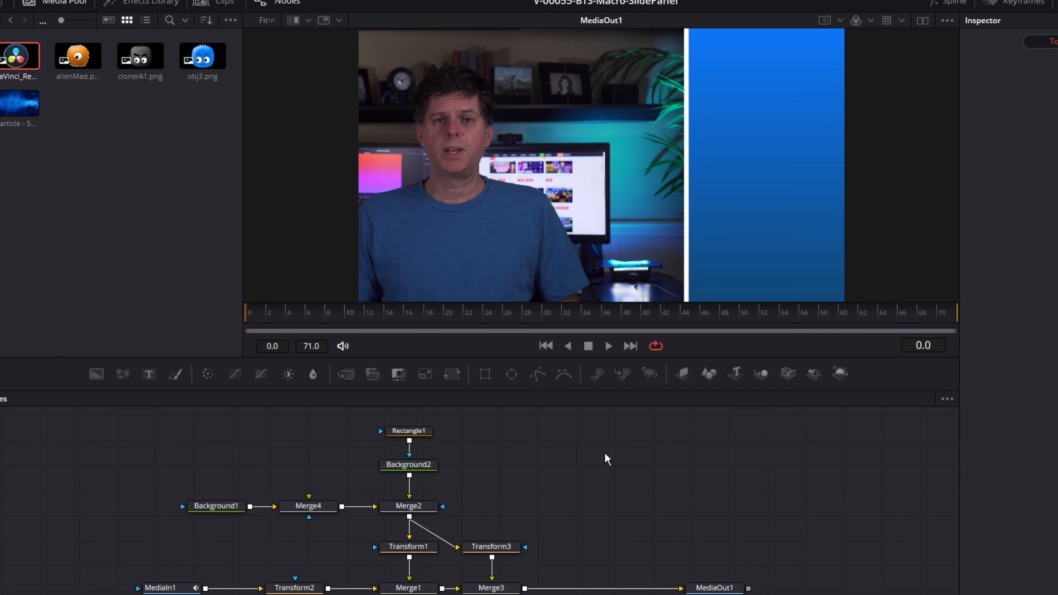
- Make room beside the node tree and add the alienMad and obj3.png images as separate media nodes
{"action": "left_click_drag", "start_coordinate": [606, 455], "coordinate": [548, 454]}
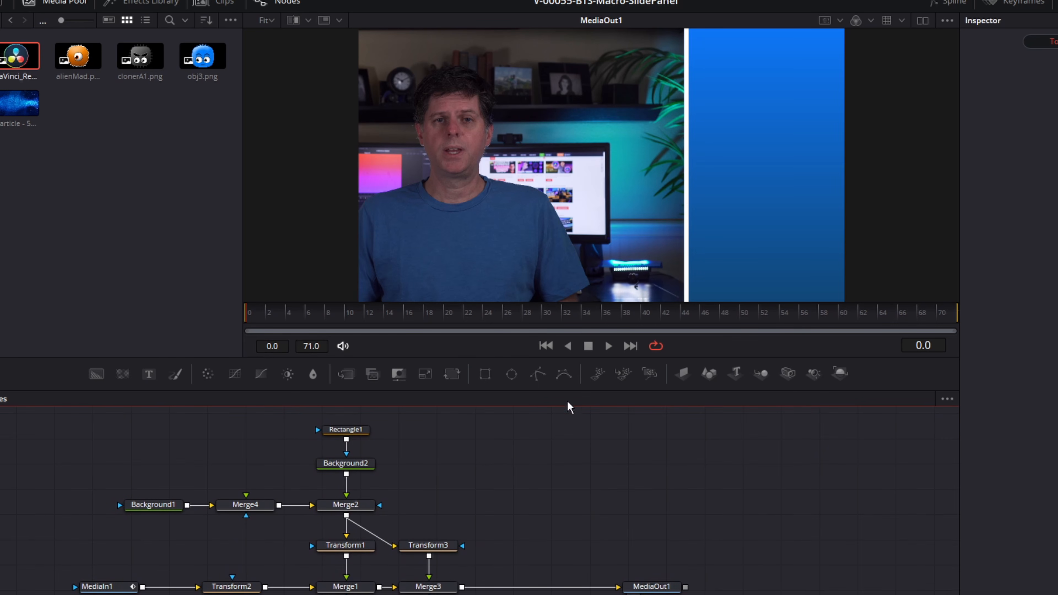
{"action": "left_click_drag", "start_coordinate": [78, 59], "coordinate": [575, 479]}
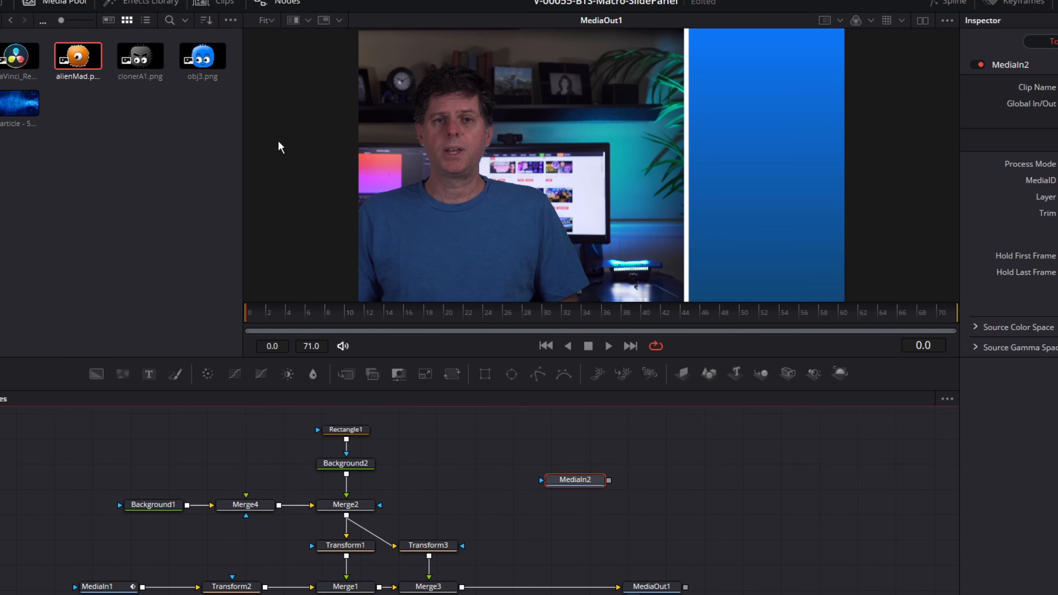
{"action": "left_click", "coordinate": [202, 59]}
{"action": "left_click_drag", "start_coordinate": [201, 66], "coordinate": [676, 467]}
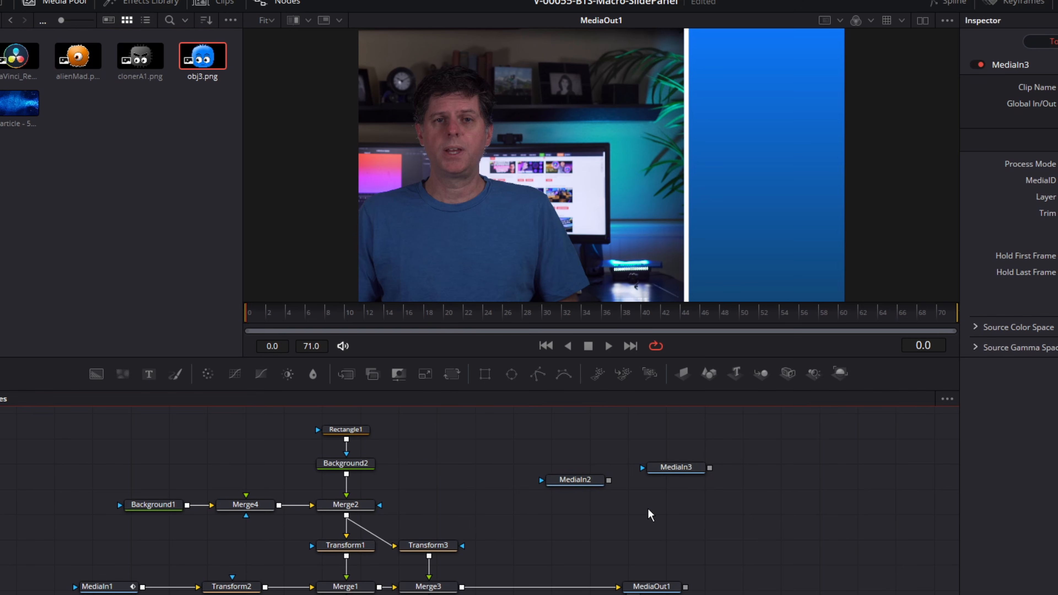
- Add a Dissolve node with the alienMad image as its background and obj3.png as its foreground
{"action": "key", "text": "shift+space"}
{"action": "type", "text": "diss"}
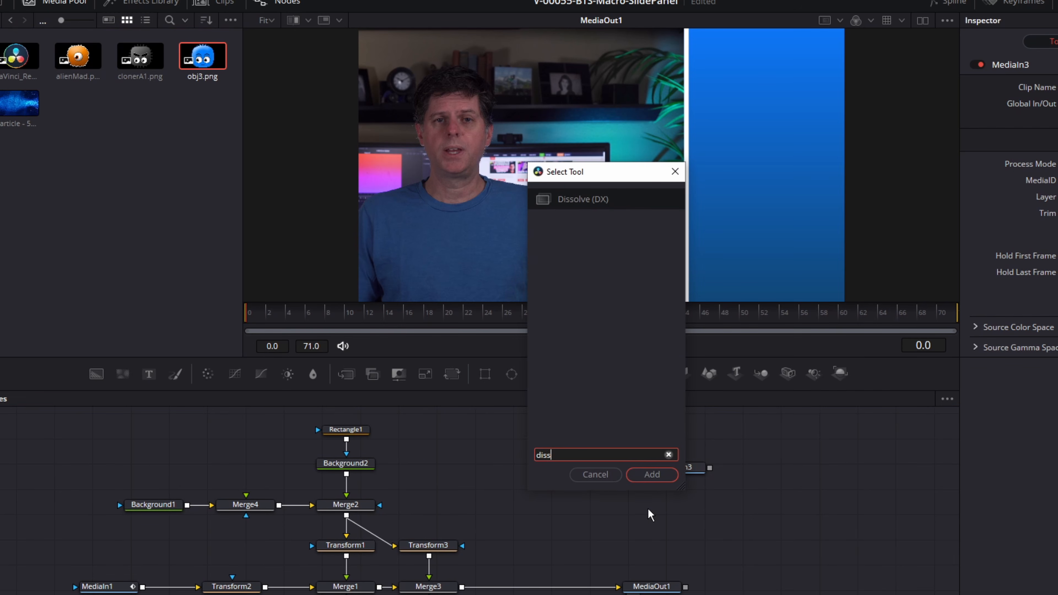
{"action": "key", "text": "Return"}
{"action": "left_click_drag", "start_coordinate": [574, 480], "coordinate": [646, 507]}
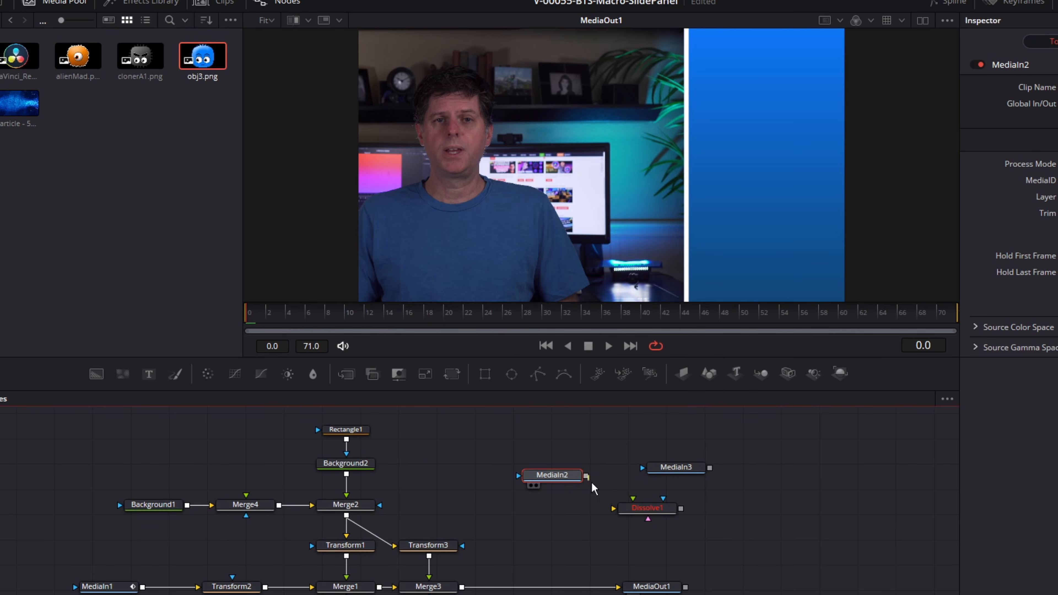
{"action": "left_click_drag", "start_coordinate": [682, 477], "coordinate": [662, 499]}
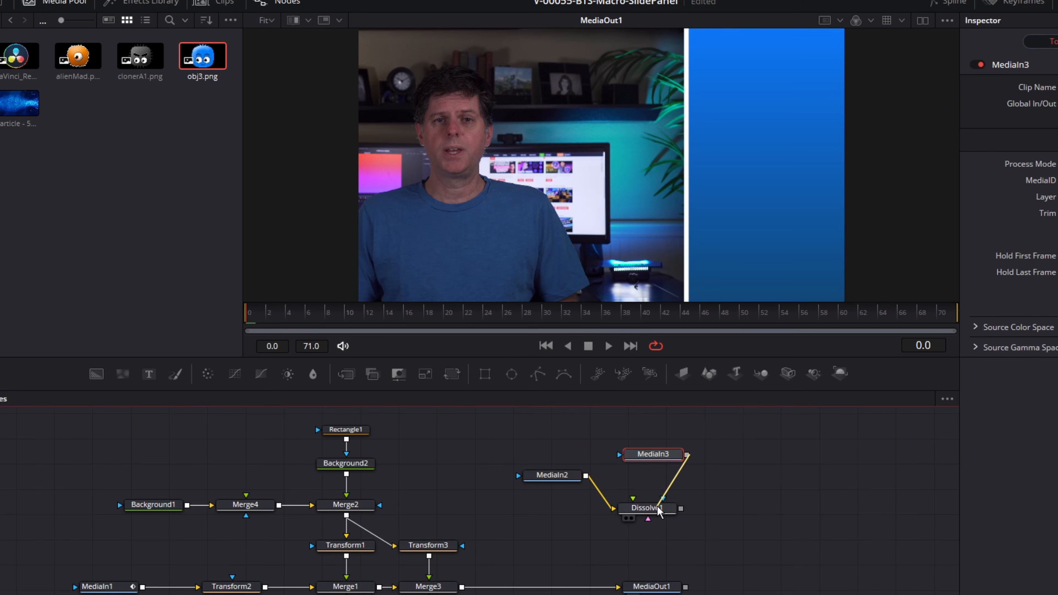
{"action": "left_click_drag", "start_coordinate": [566, 476], "coordinate": [557, 509]}
{"action": "left_click", "coordinate": [652, 513]}
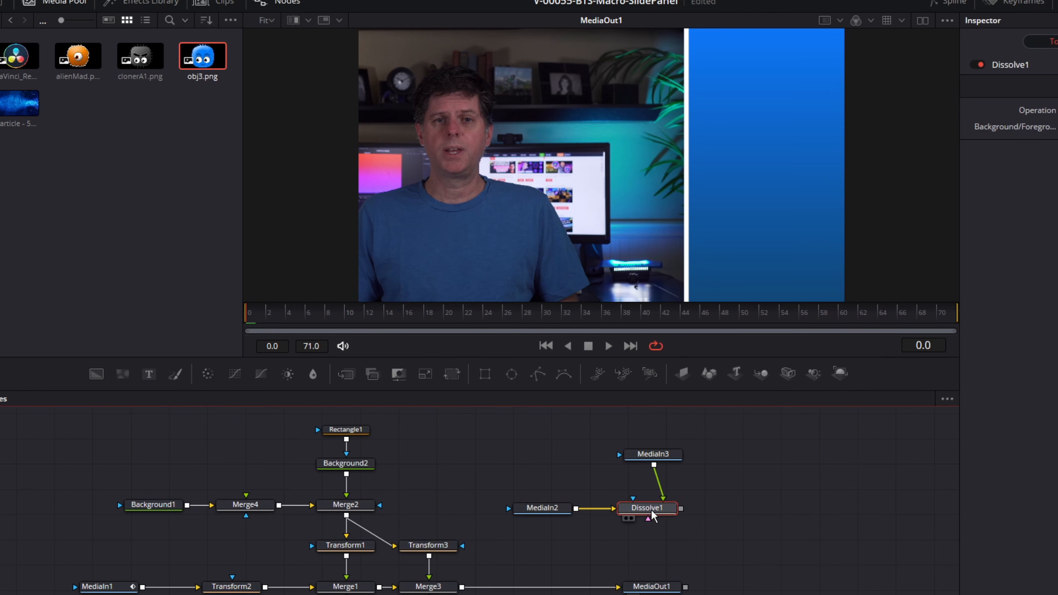
- View the Dissolve output, merge it over a new Background node, and show that Merge in the viewer
{"action": "key", "text": "2"}
{"action": "left_click_drag", "start_coordinate": [658, 457], "coordinate": [652, 451]}
{"action": "left_click_drag", "start_coordinate": [101, 376], "coordinate": [690, 544]}
{"action": "left_click_drag", "start_coordinate": [680, 509], "coordinate": [668, 545]}
{"action": "left_click", "coordinate": [768, 545]}
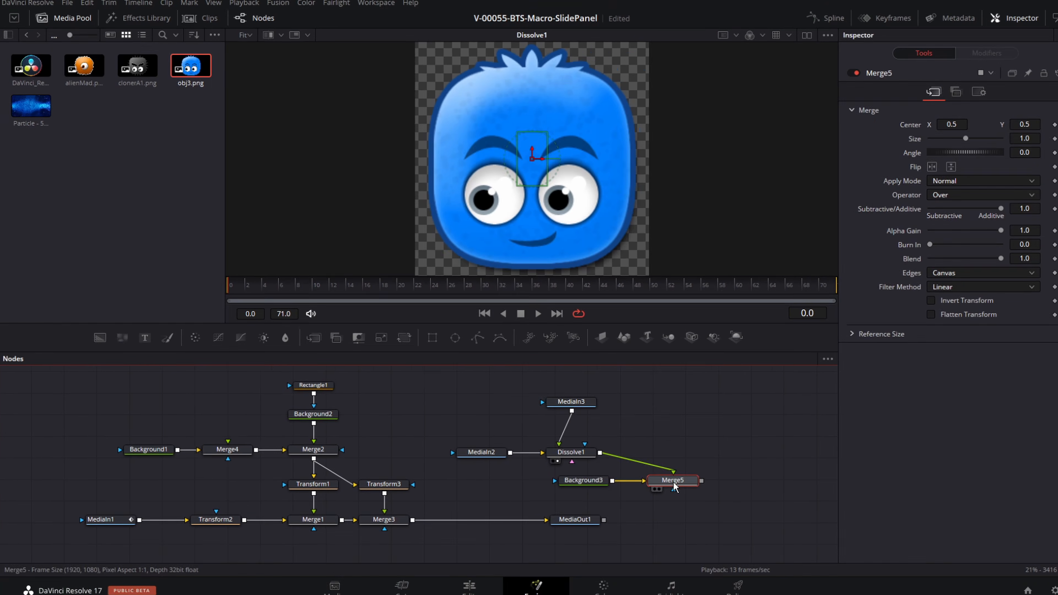
{"action": "key", "text": "2"}
- Line up MediaIn2, MediaIn3 and Dissolve1 above Background3 and Merge5, and try Dissolve1's Background/Foreground slider, leaving it at 1.0
{"action": "left_click_drag", "start_coordinate": [563, 446], "coordinate": [652, 446]}
{"action": "left_click_drag", "start_coordinate": [563, 397], "coordinate": [634, 397]}
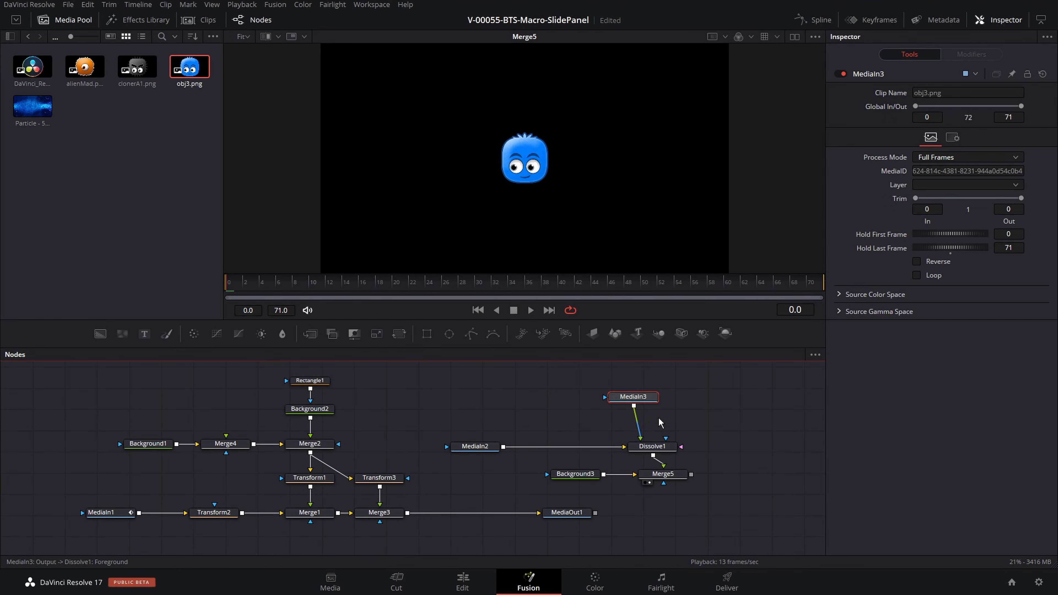
{"action": "left_click_drag", "start_coordinate": [492, 445], "coordinate": [573, 446]}
{"action": "left_click_drag", "start_coordinate": [633, 397], "coordinate": [653, 396]}
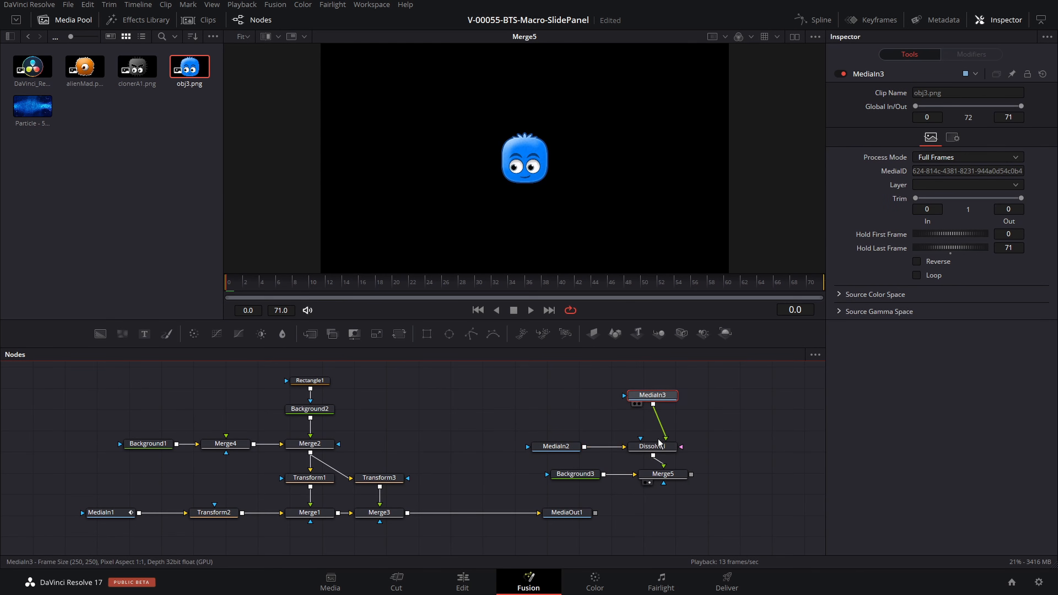
{"action": "left_click_drag", "start_coordinate": [654, 450], "coordinate": [663, 450]}
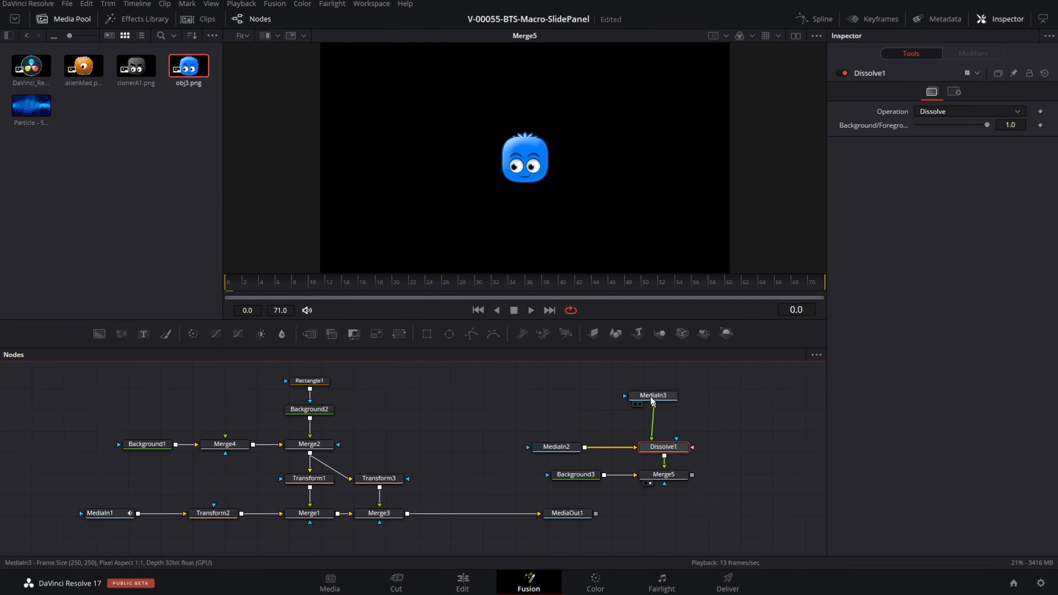
{"action": "left_click_drag", "start_coordinate": [651, 398], "coordinate": [645, 401]}
{"action": "left_click", "coordinate": [727, 486]}
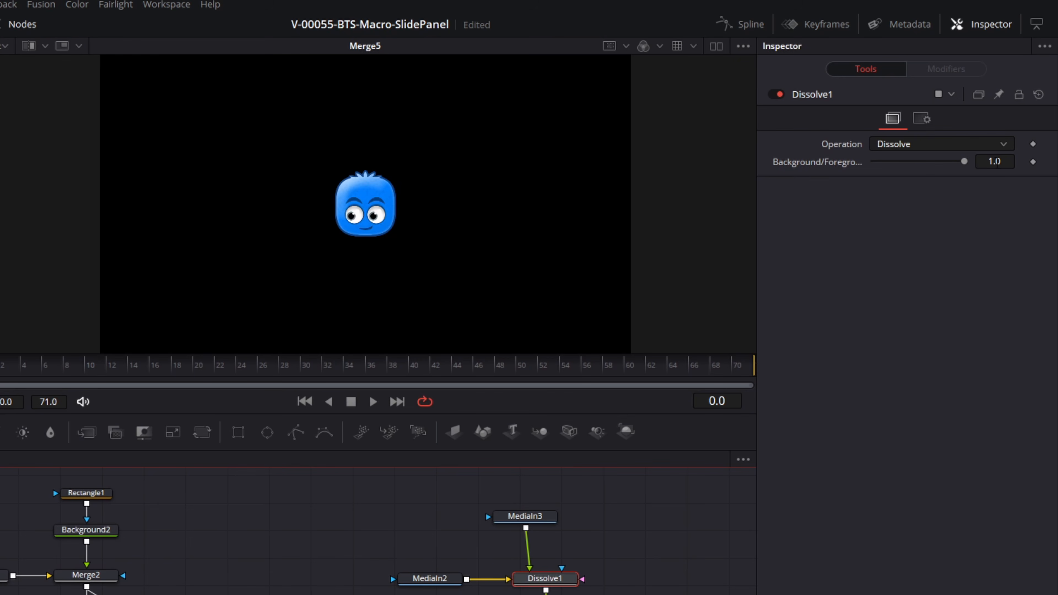
{"action": "mouse_move", "coordinate": [963, 163]}
{"action": "left_mouse_down"}
{"action": "mouse_move", "coordinate": [833, 163]}
{"action": "mouse_move", "coordinate": [995, 163]}
{"action": "mouse_move", "coordinate": [955, 164]}
{"action": "mouse_move", "coordinate": [973, 167]}
{"action": "left_mouse_up"}
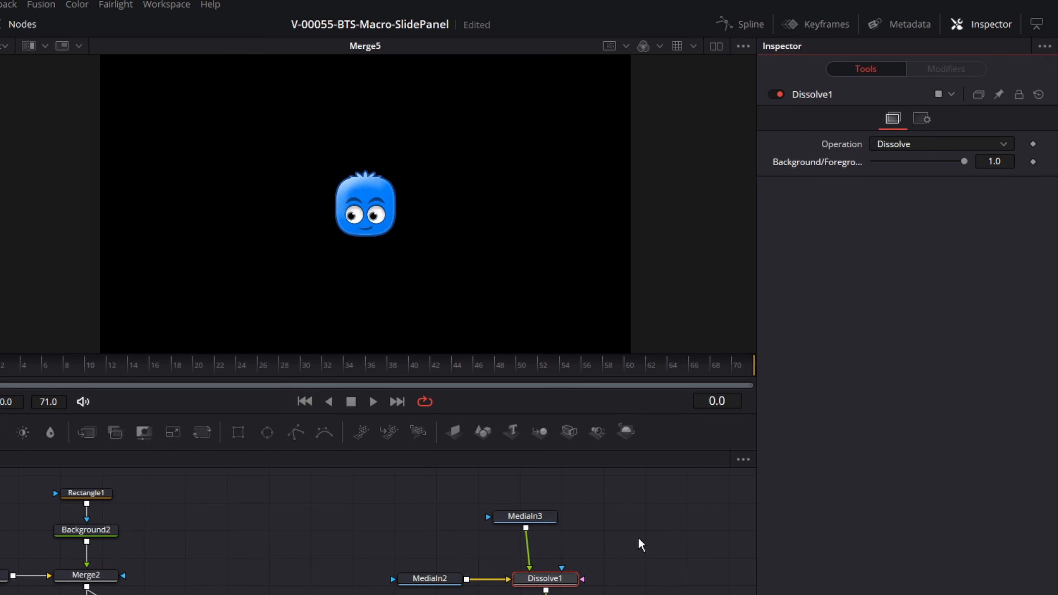
- Start a new custom control on Dissolve1 and name it ToggleGraphic
{"action": "left_click", "coordinate": [546, 582]}
{"action": "right_click", "coordinate": [546, 583]}
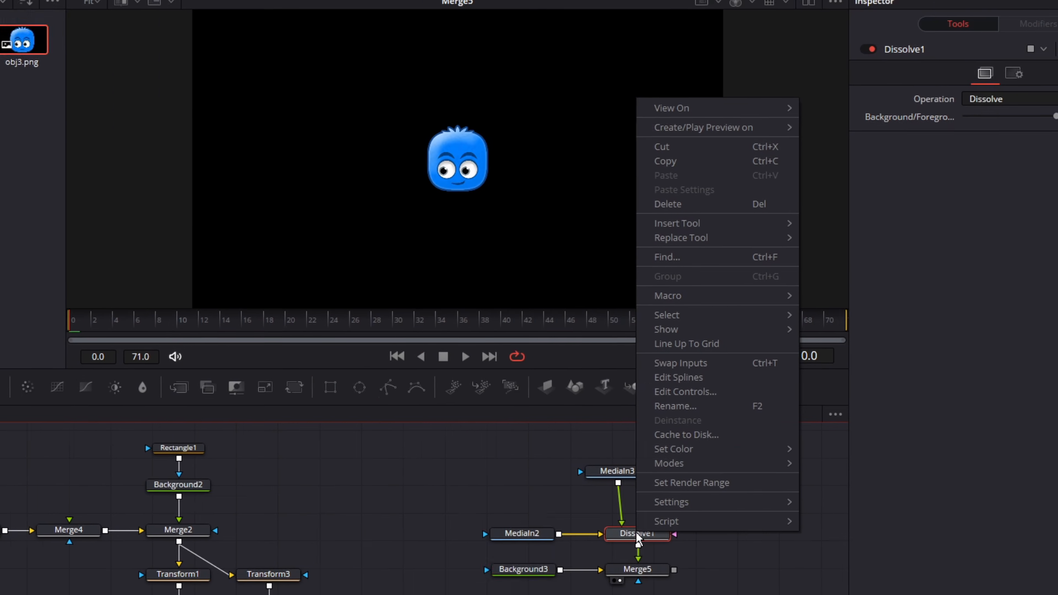
{"action": "left_click", "coordinate": [590, 447]}
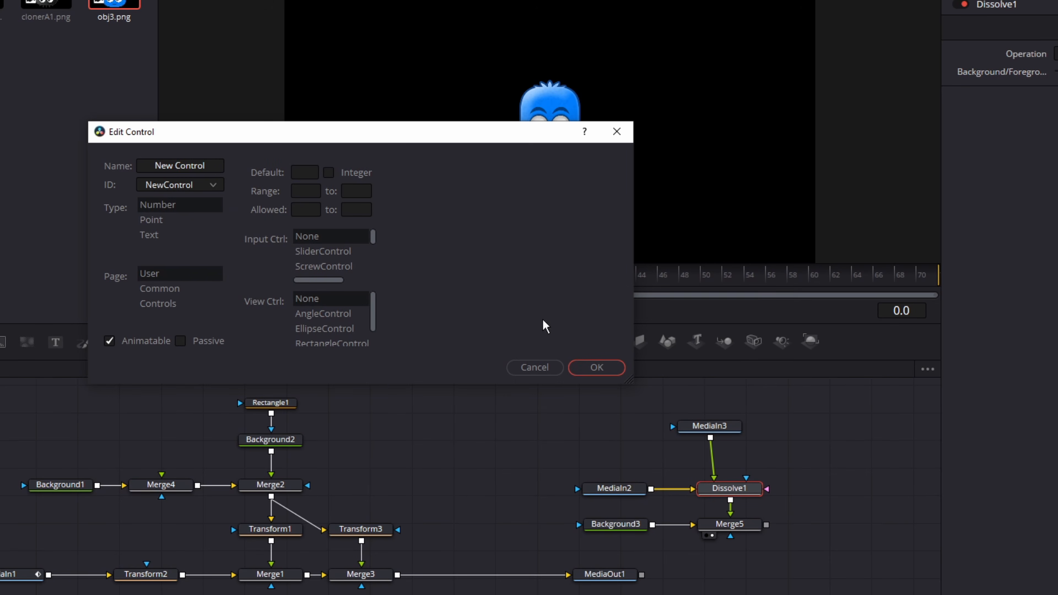
{"action": "left_click_drag", "start_coordinate": [211, 167], "coordinate": [67, 169]}
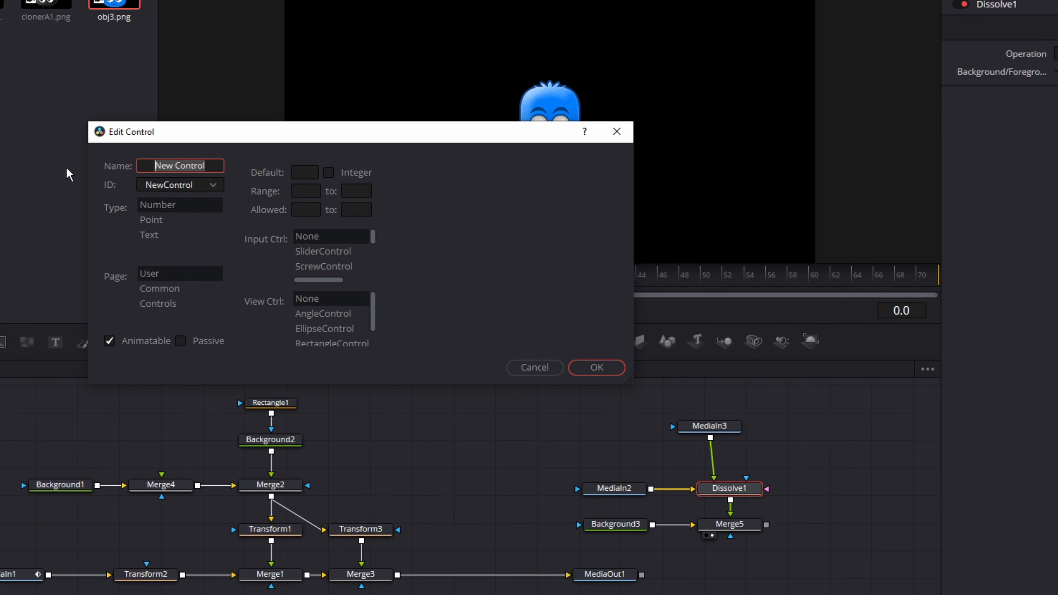
{"action": "type", "text": "Toglge"}
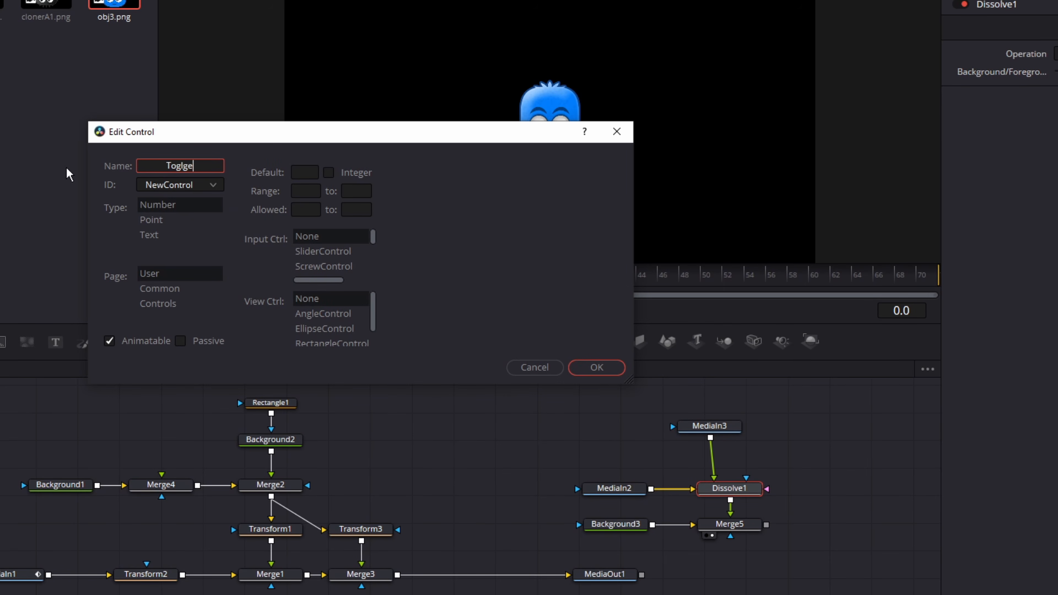
{"action": "key", "text": "BackSpace"}
{"action": "key", "text": "BackSpace"}
{"action": "key", "text": "BackSpace"}
{"action": "type", "text": "gleGraphic"}
{"action": "key", "text": "Tab"}
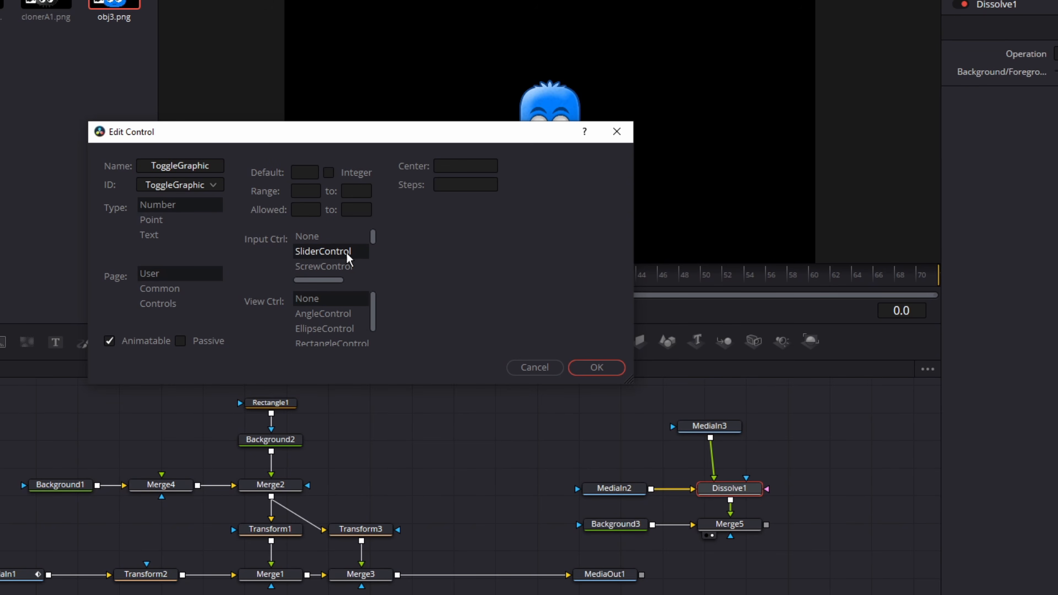
- Make ToggleGraphic a CheckboxControl, create it, and try the new checkbox in Dissolve1's user controls
{"action": "left_click", "coordinate": [335, 253]}
{"action": "left_click_drag", "start_coordinate": [374, 236], "coordinate": [375, 245]}
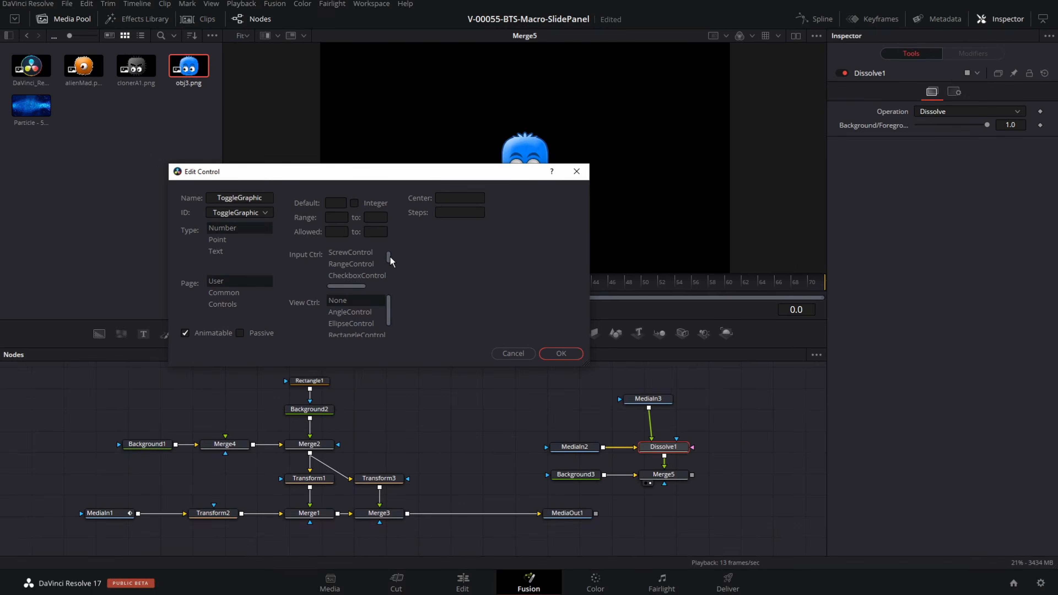
{"action": "left_click", "coordinate": [362, 267]}
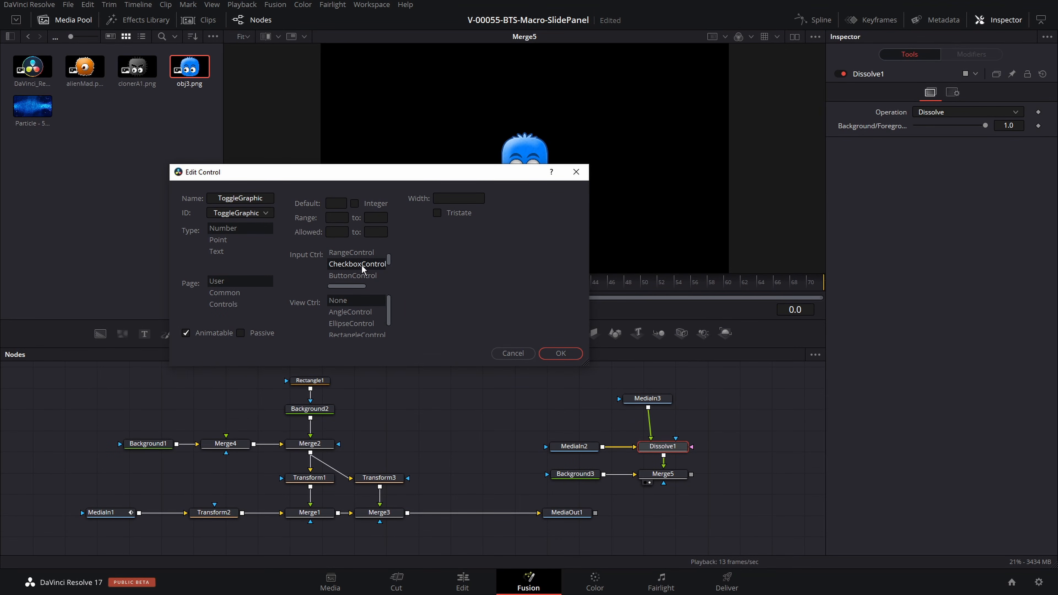
{"action": "left_click", "coordinate": [561, 354]}
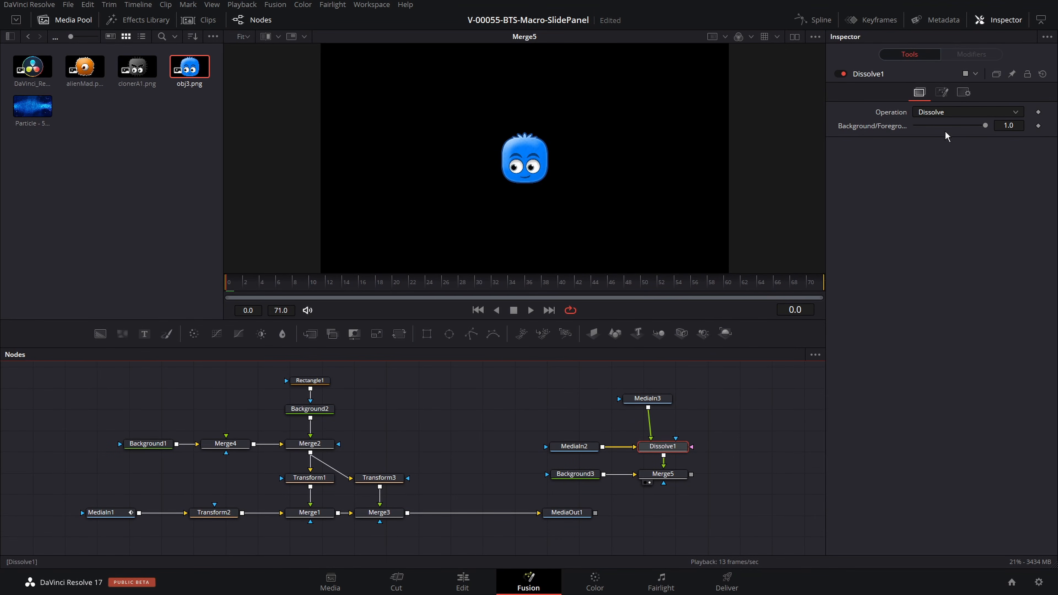
{"action": "left_click", "coordinate": [944, 92]}
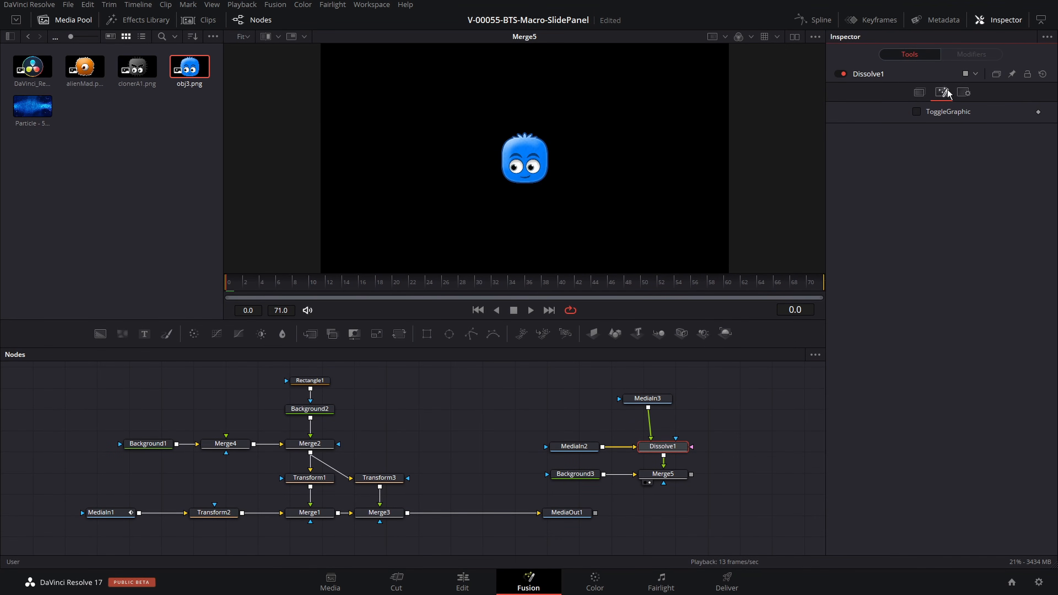
{"action": "left_click", "coordinate": [915, 112]}
- Merge a new Text node over Merge5's output and show the new Merge in the viewer
{"action": "left_click_drag", "start_coordinate": [601, 410], "coordinate": [544, 391]}
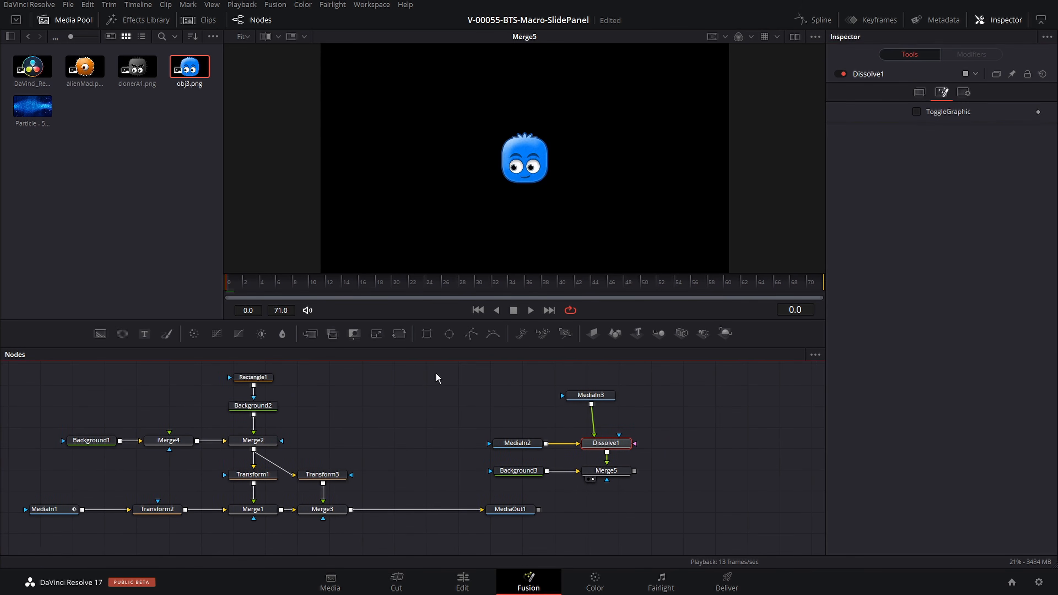
{"action": "left_click_drag", "start_coordinate": [149, 339], "coordinate": [635, 471]}
{"action": "left_click_drag", "start_coordinate": [647, 394], "coordinate": [670, 405]}
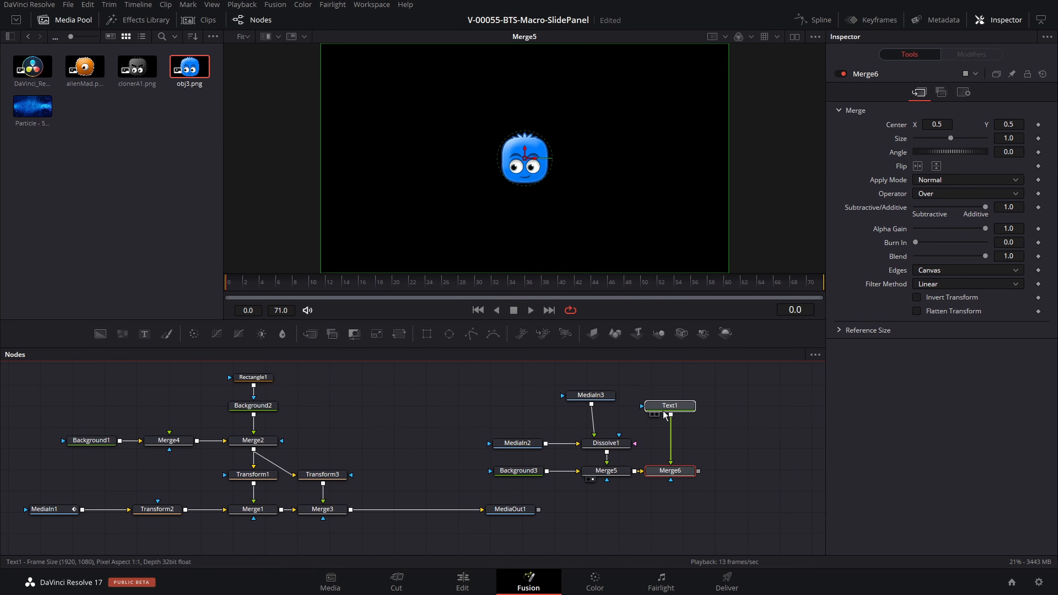
{"action": "left_click", "coordinate": [674, 474]}
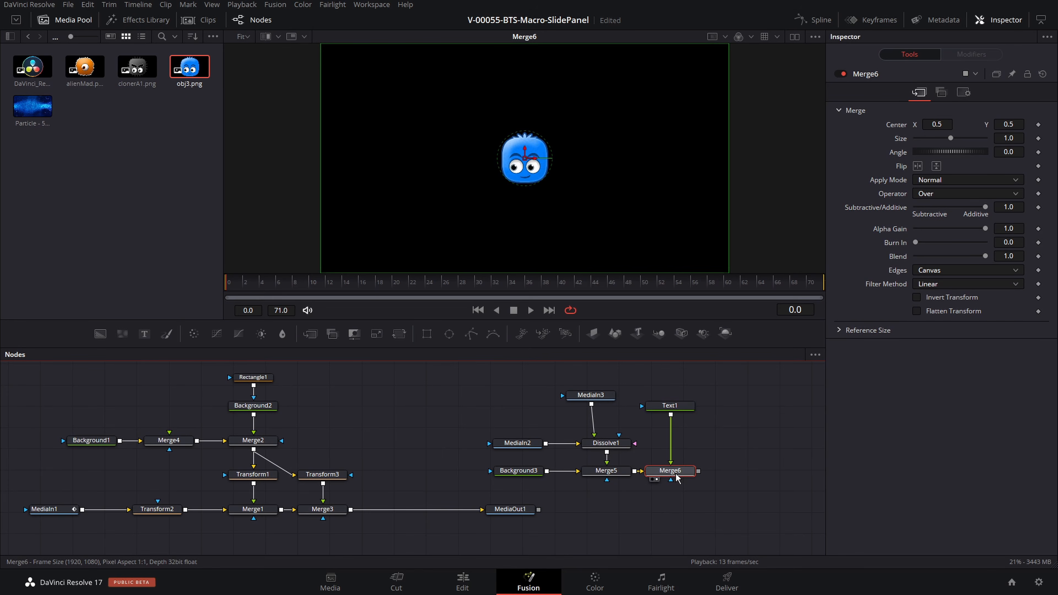
- Drive Text1's text with the expression Dissolve1.ToggleGraphic and move the text to the right of the character graphic
{"action": "left_click", "coordinate": [669, 405]}
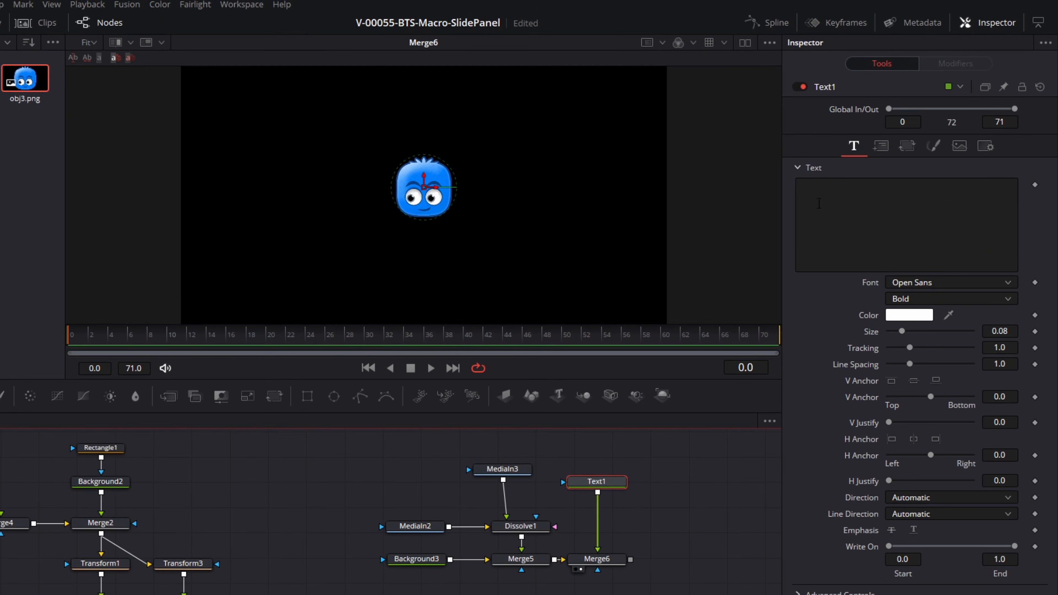
{"action": "right_click", "coordinate": [853, 143]}
{"action": "left_click", "coordinate": [816, 213]}
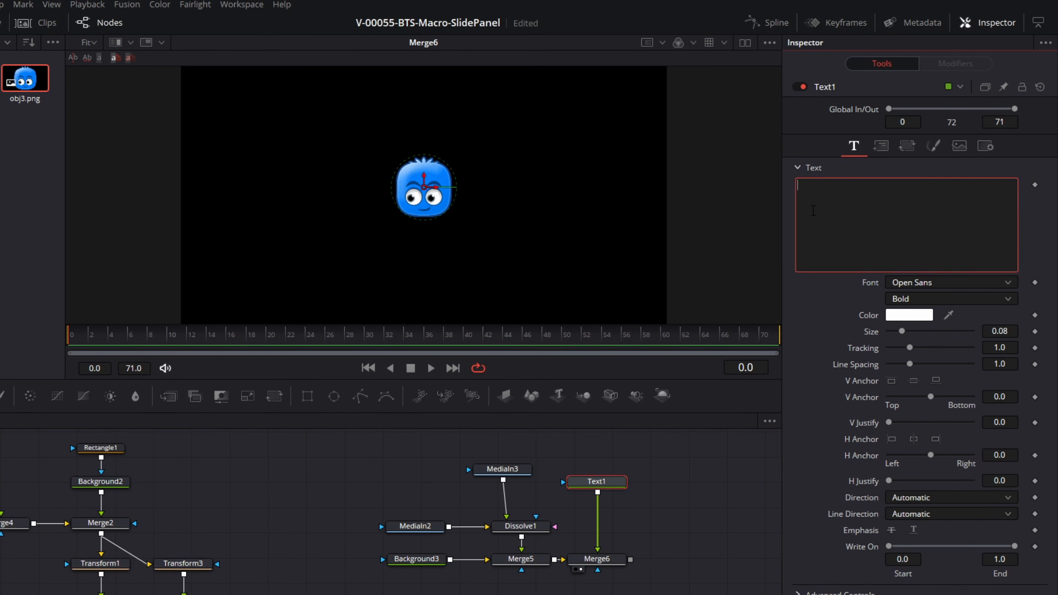
{"action": "right_click", "coordinate": [816, 216]}
{"action": "left_click", "coordinate": [850, 462]}
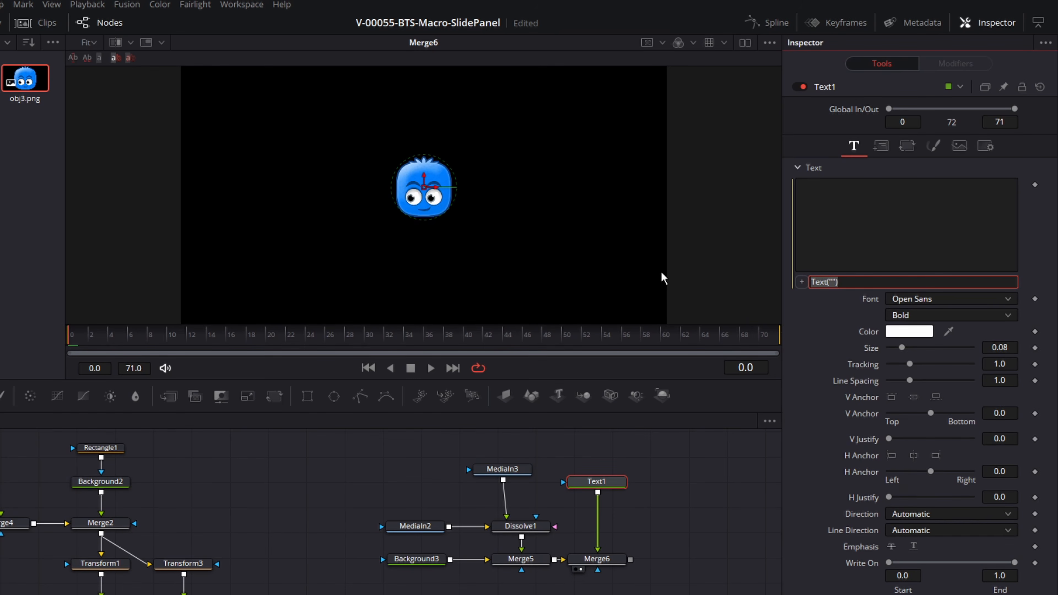
{"action": "type", "text": "Dissolve1.ToggleGraphic"}
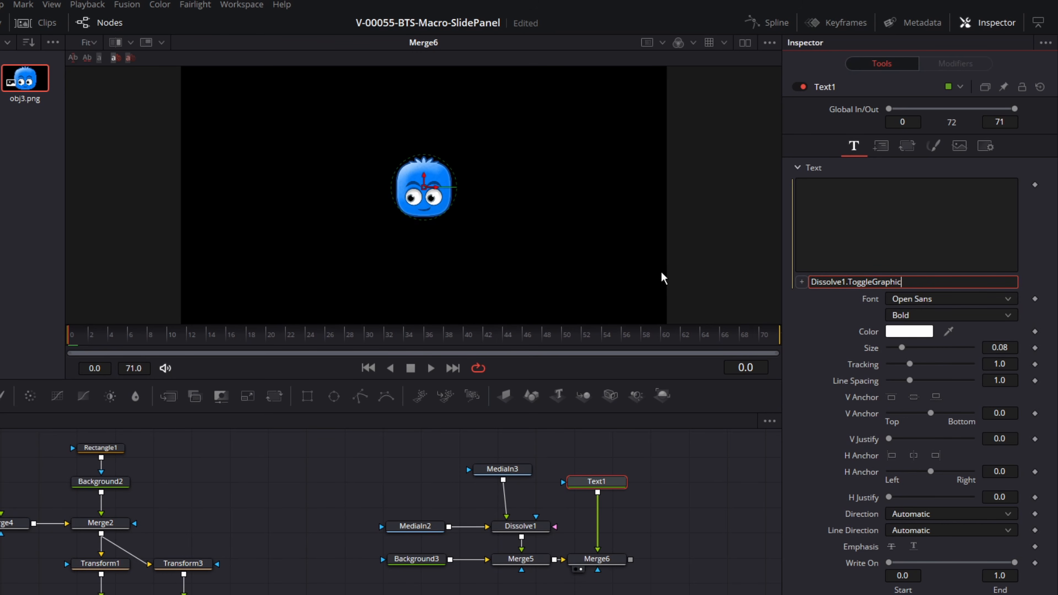
{"action": "key", "text": "Return"}
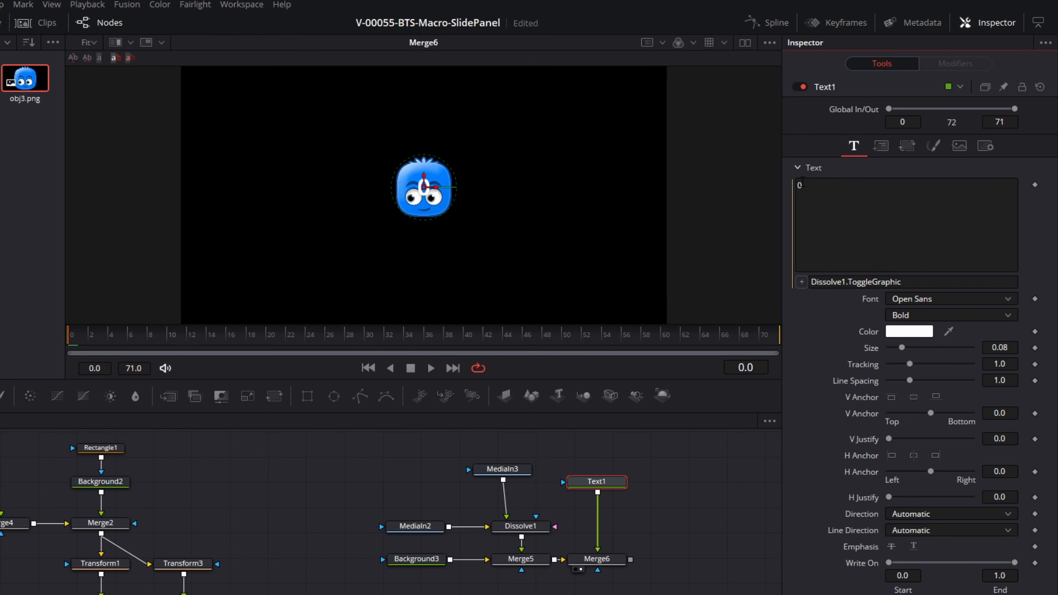
{"action": "left_click_drag", "start_coordinate": [435, 203], "coordinate": [531, 203]}
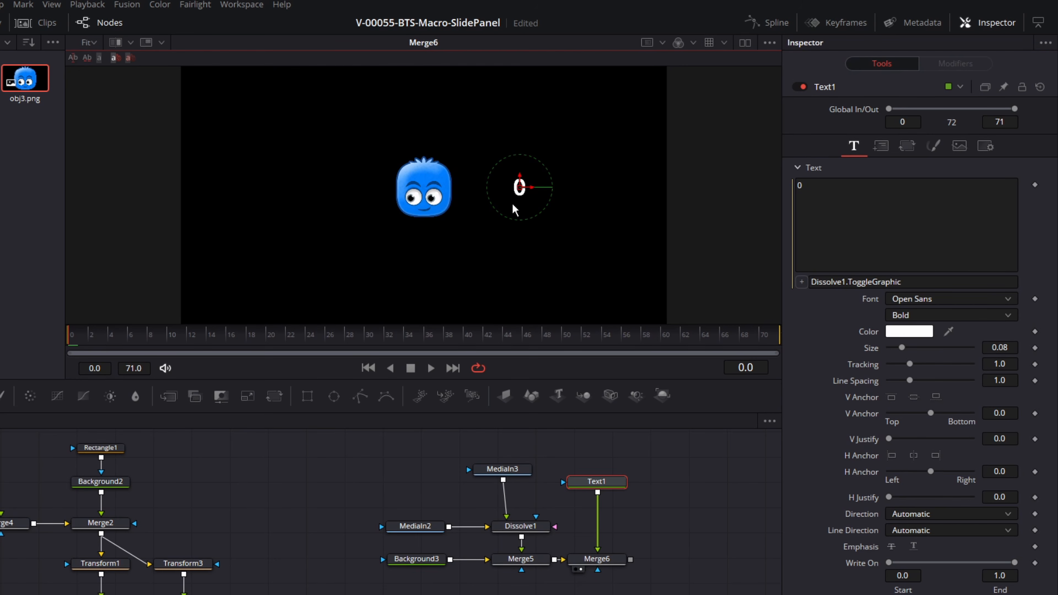
- Switch Dissolve1's ToggleGraphic checkbox on and off to test the text read-out, leaving it off
{"action": "left_click", "coordinate": [537, 527]}
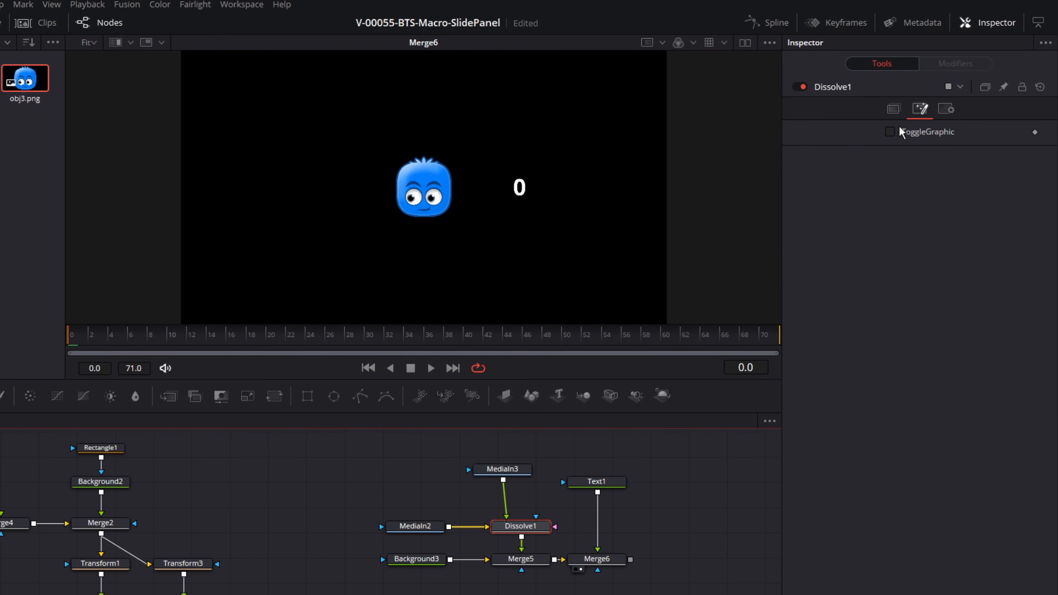
{"action": "left_click", "coordinate": [890, 132]}
{"action": "left_click", "coordinate": [890, 132]}
{"action": "left_click", "coordinate": [890, 133]}
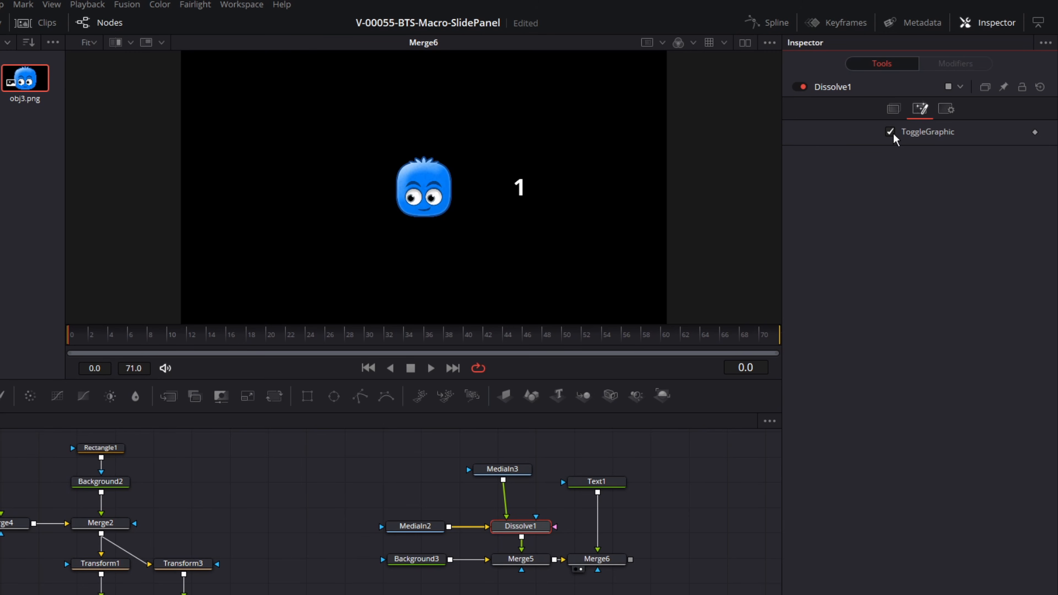
{"action": "left_click", "coordinate": [891, 132]}
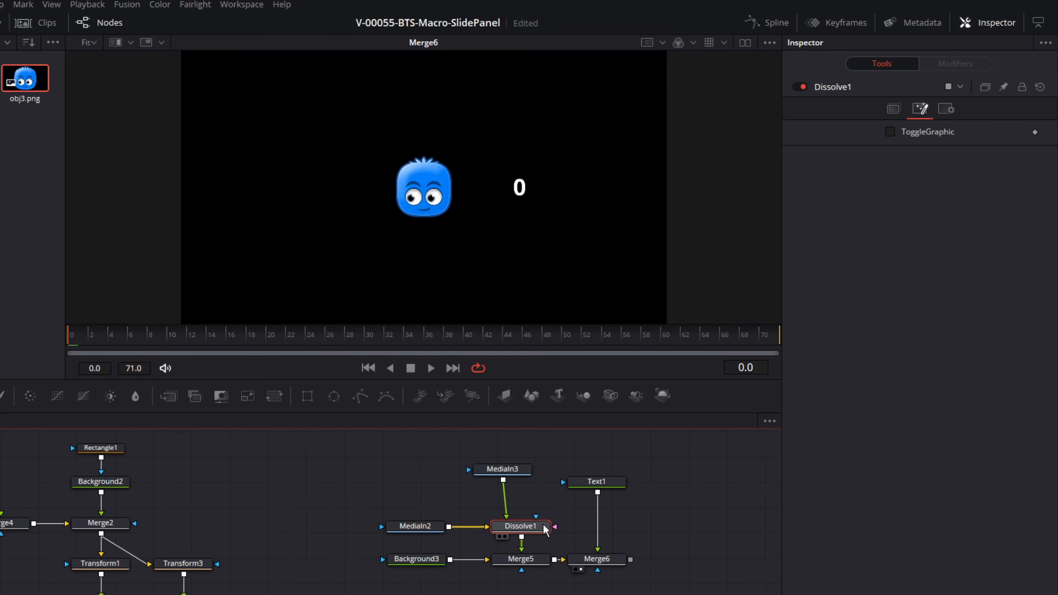
- Add the expression ToggleGraphic to Dissolve1's Background/Foreground value
{"action": "left_click", "coordinate": [893, 109]}
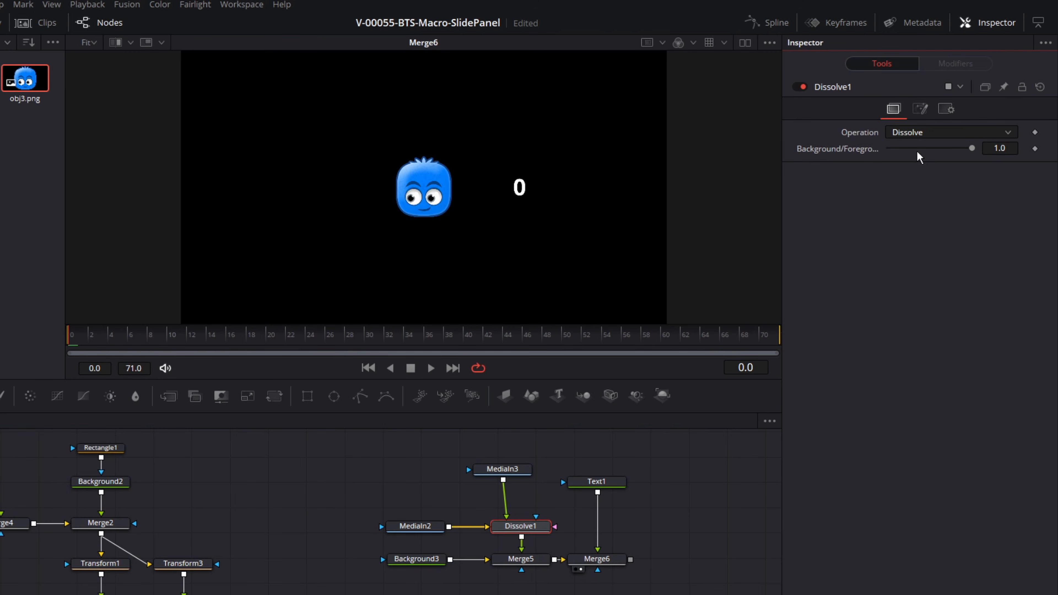
{"action": "right_click", "coordinate": [837, 155]}
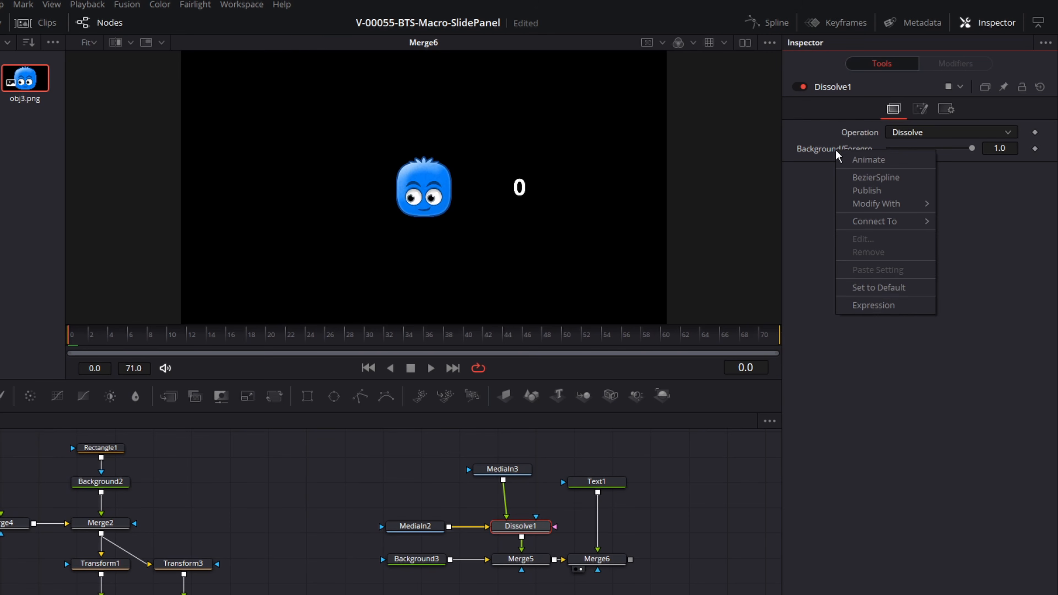
{"action": "left_click", "coordinate": [895, 306]}
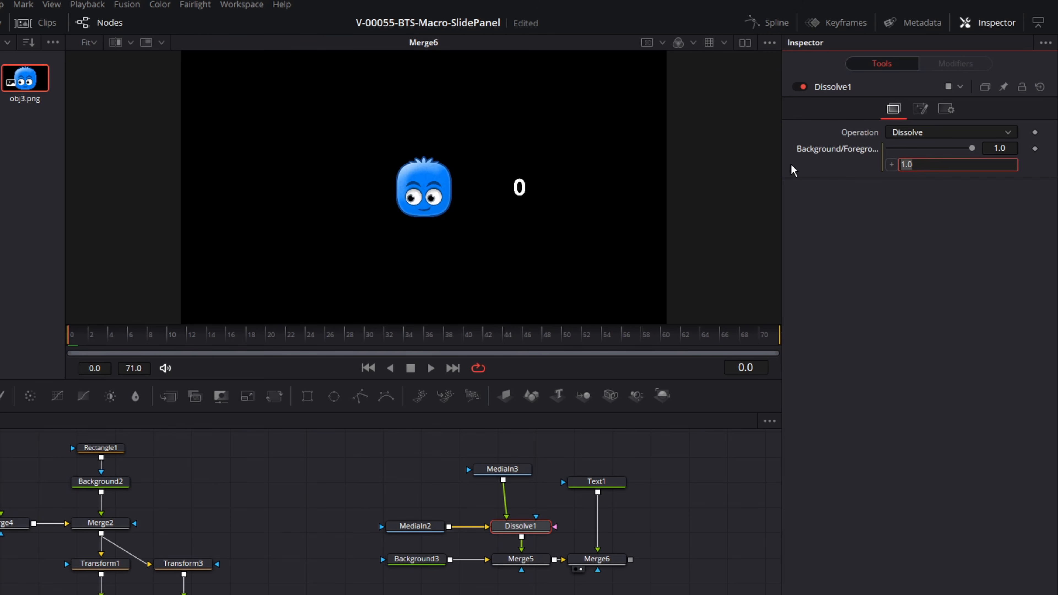
{"action": "type", "text": "ToggleGraphic"}
{"action": "key", "text": "Return"}
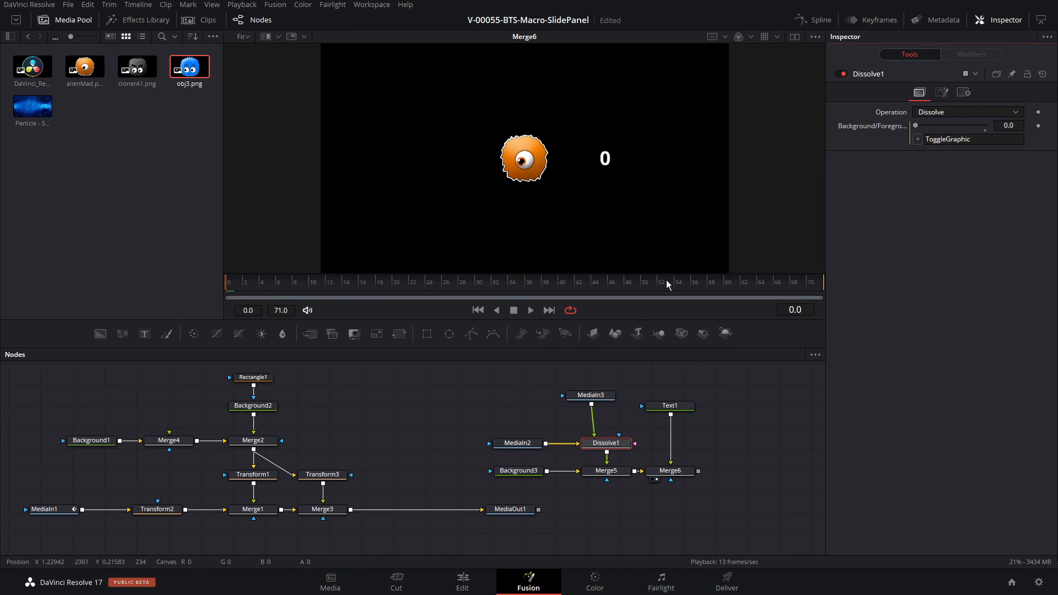
- Test the graphic switch by turning ToggleGraphic on and back off in Dissolve1's user controls
{"action": "left_click", "coordinate": [942, 92]}
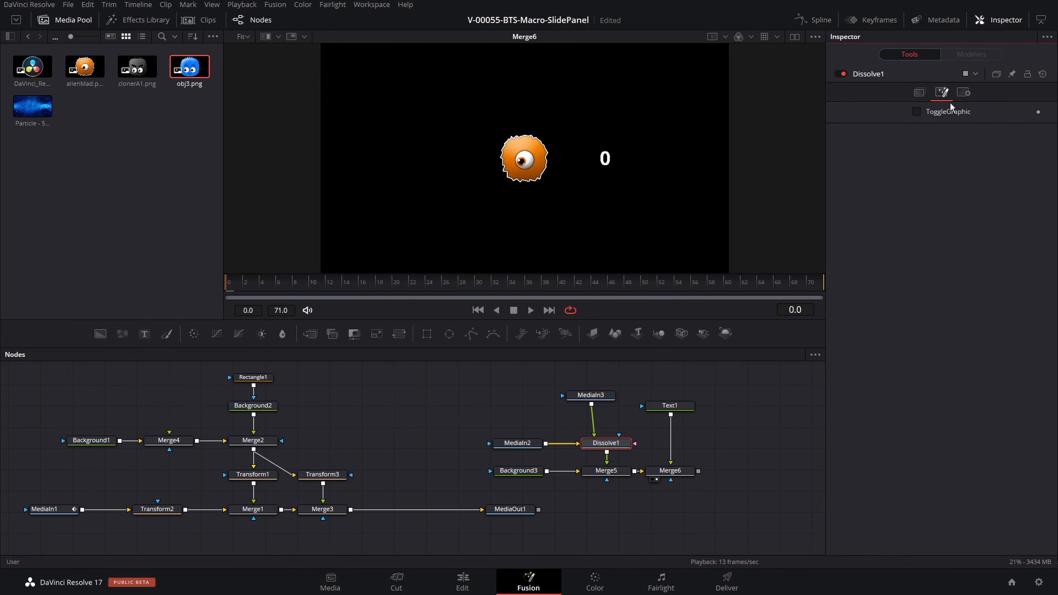
{"action": "left_click", "coordinate": [917, 112]}
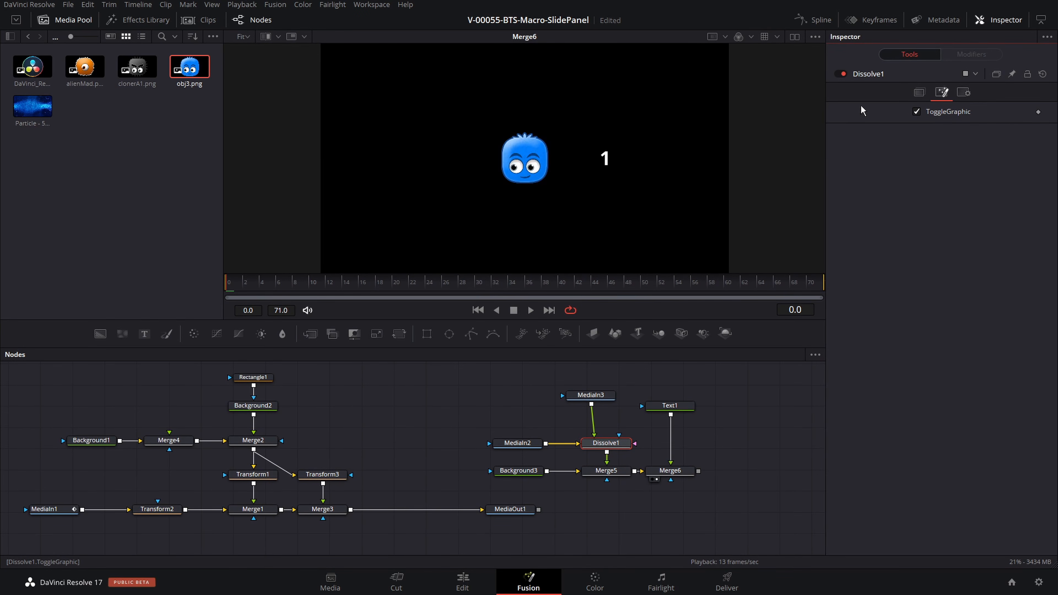
{"action": "left_click", "coordinate": [916, 111]}
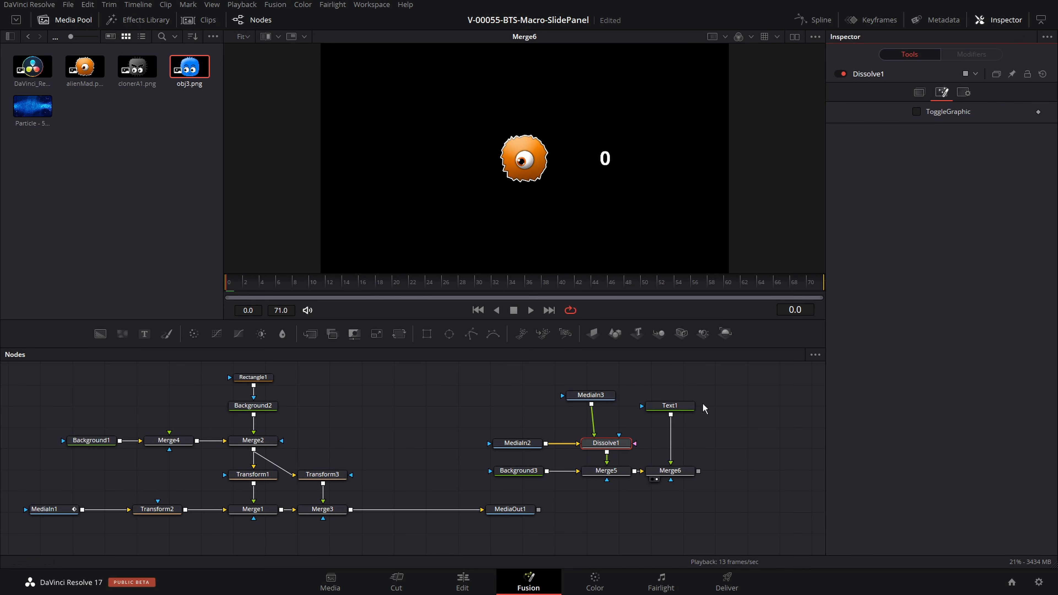
- Start a second custom control on Dissolve1 with the name and ID Toggle2
{"action": "right_click", "coordinate": [612, 444]}
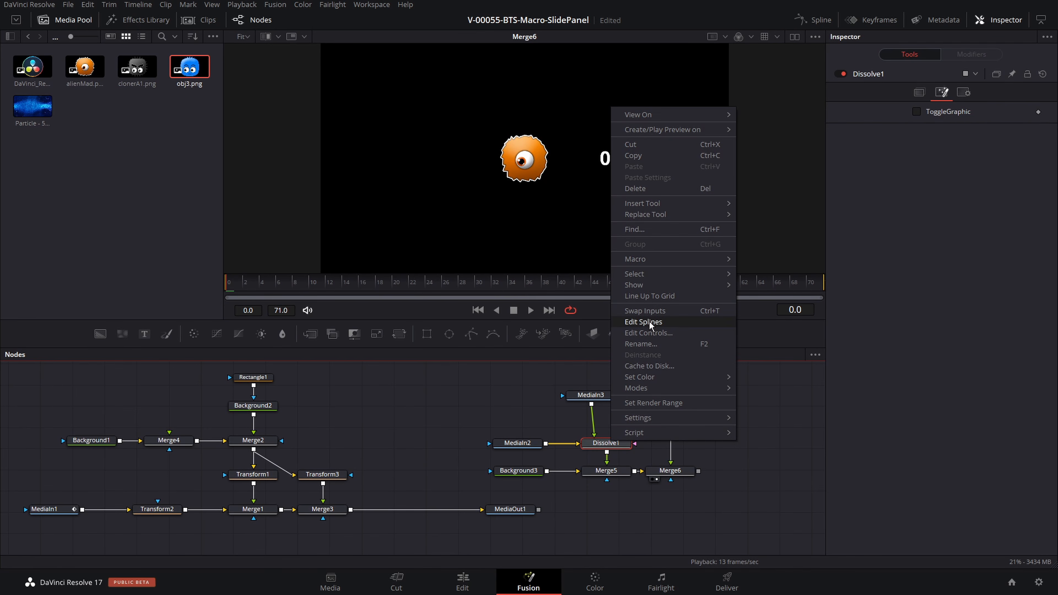
{"action": "left_click", "coordinate": [650, 332]}
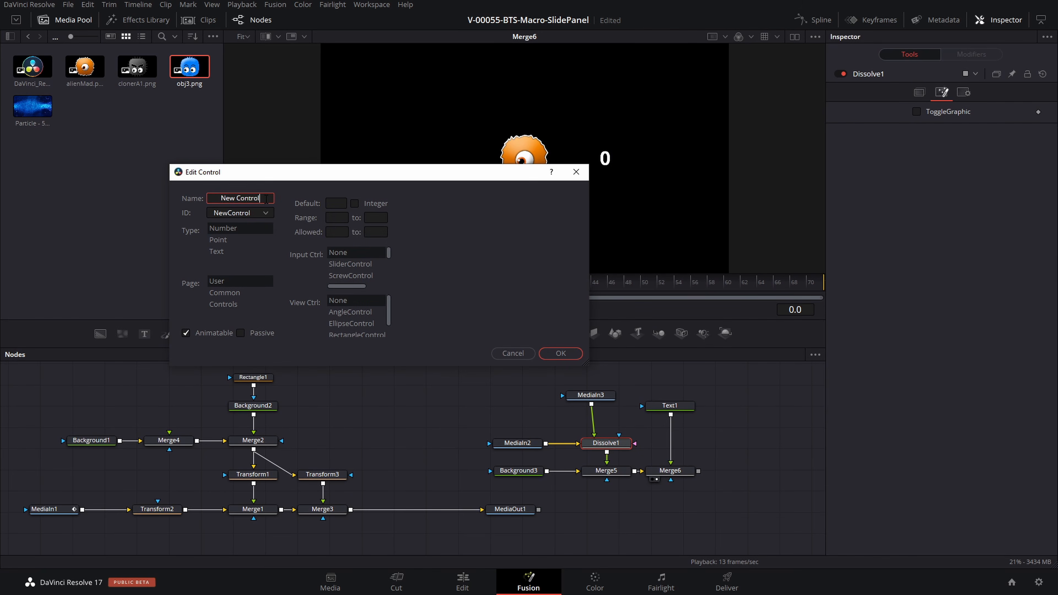
{"action": "type", "text": "oggle2"}
{"action": "left_click", "coordinate": [243, 213]}
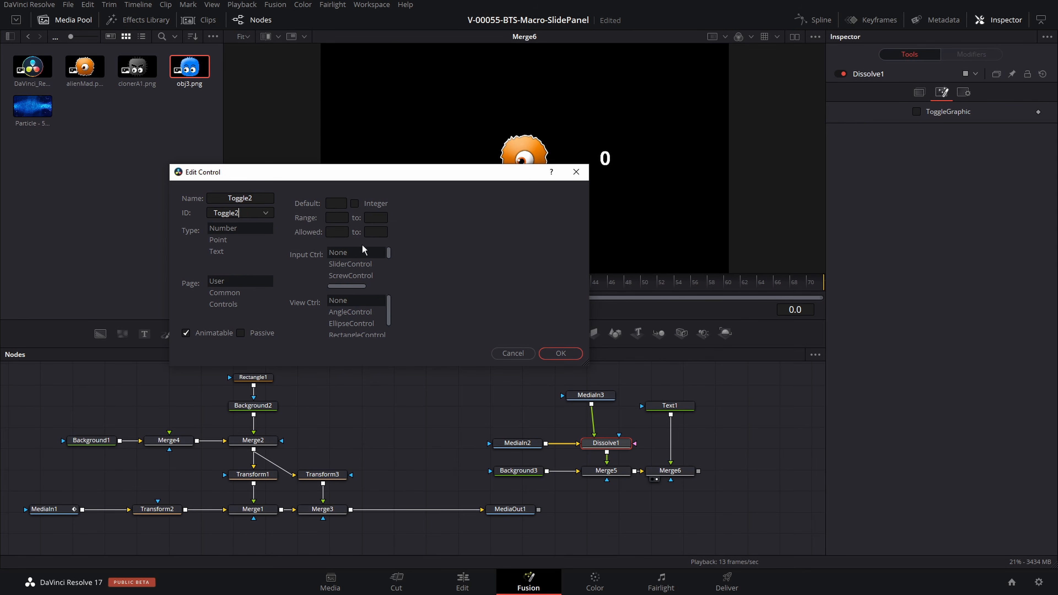
- Make Toggle2 a ComboControl with the items Graphic1 and Graphic2, create it, and check its list, keeping Graphic1
{"action": "left_click_drag", "start_coordinate": [387, 255], "coordinate": [389, 267]}
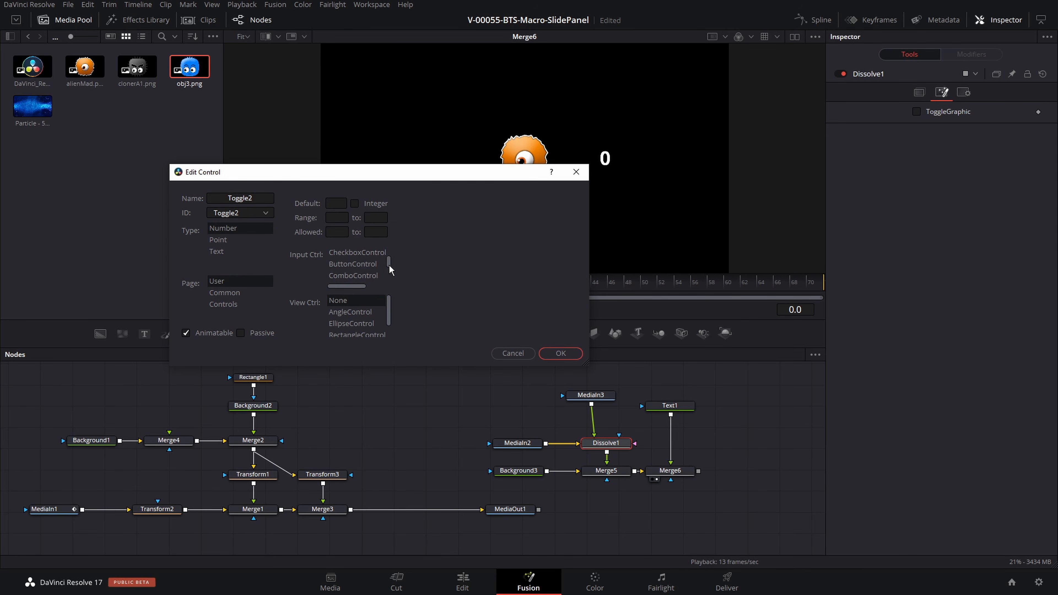
{"action": "left_click", "coordinate": [370, 277]}
{"action": "left_click", "coordinate": [448, 199]}
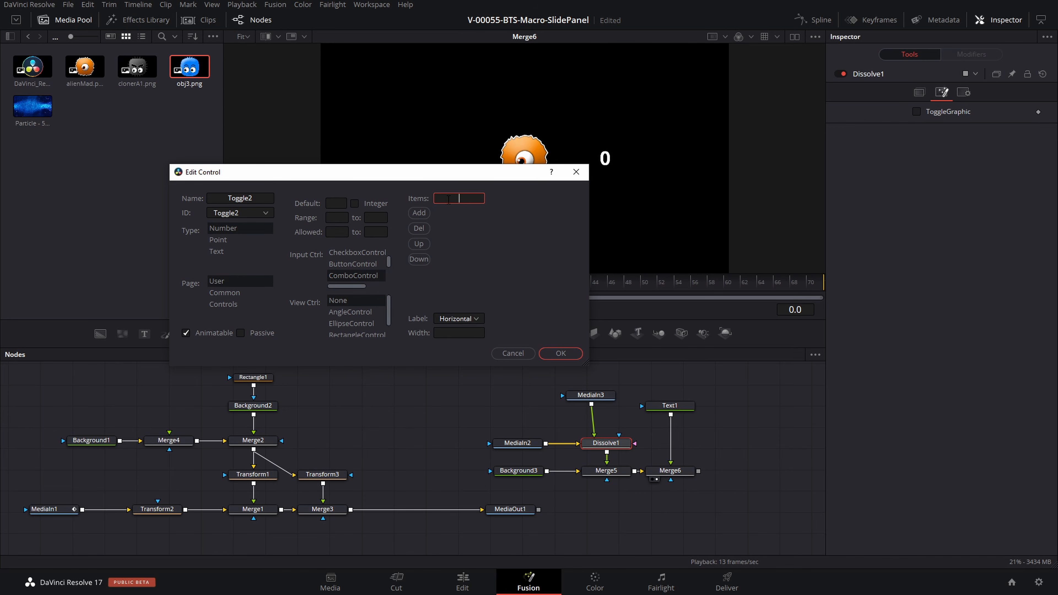
{"action": "type", "text": "Graphic1"}
{"action": "key", "text": "Return"}
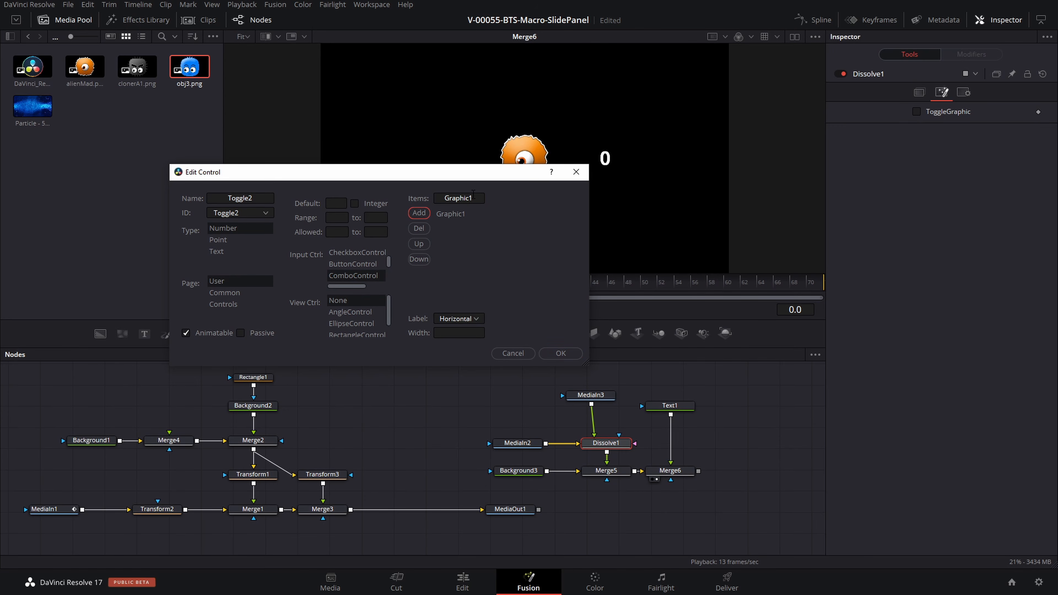
{"action": "left_click", "coordinate": [477, 195]}
{"action": "left_click", "coordinate": [419, 213]}
{"action": "left_click", "coordinate": [548, 354]}
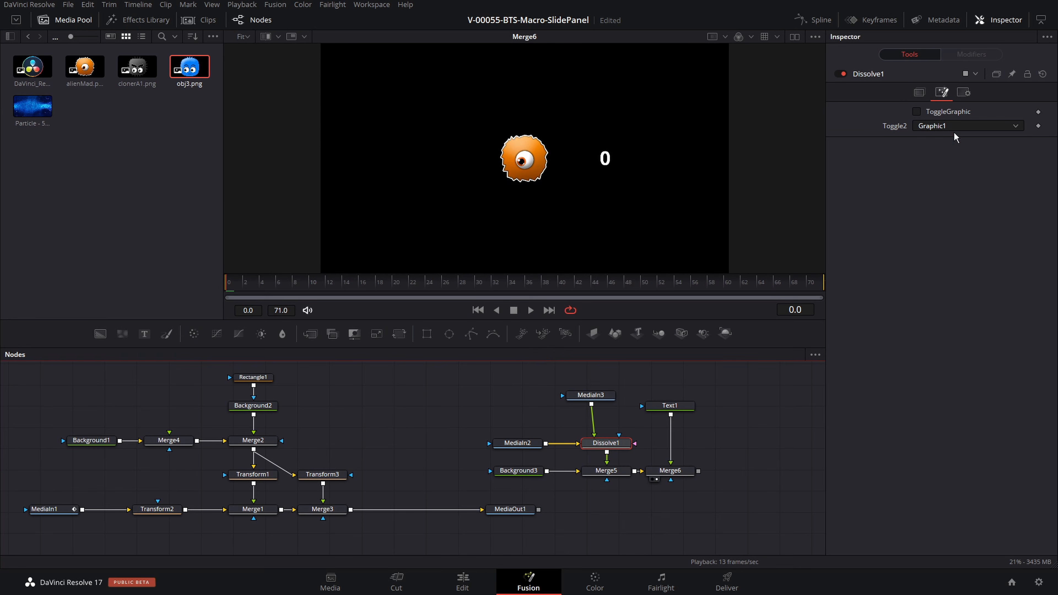
{"action": "left_click", "coordinate": [948, 126]}
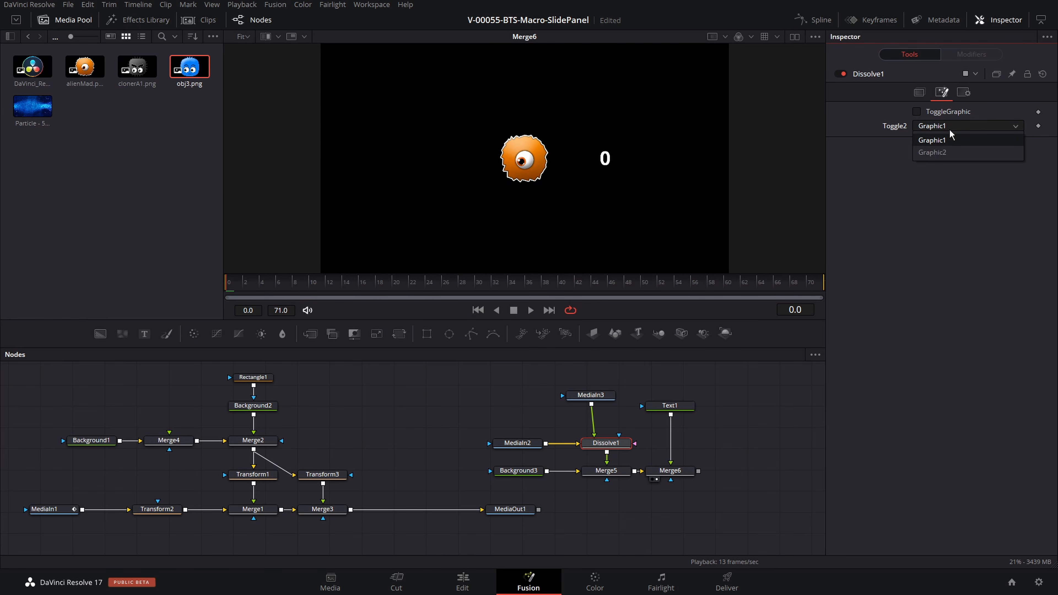
{"action": "left_click", "coordinate": [950, 136]}
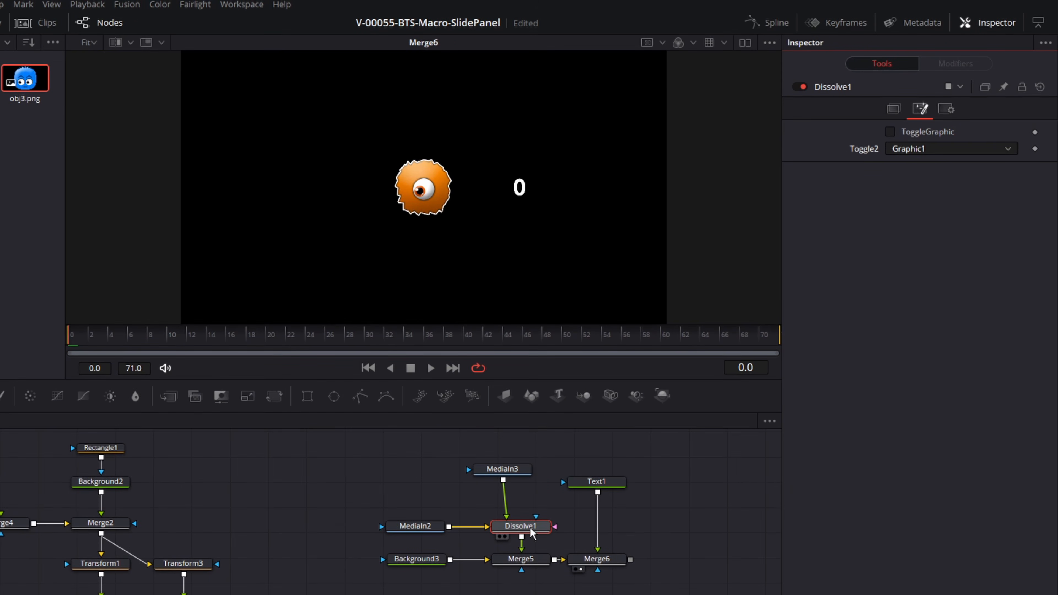
- Change Text1's text expression to Dissolve1.Toggle2
{"action": "left_click", "coordinate": [532, 533]}
{"action": "left_click", "coordinate": [597, 482]}
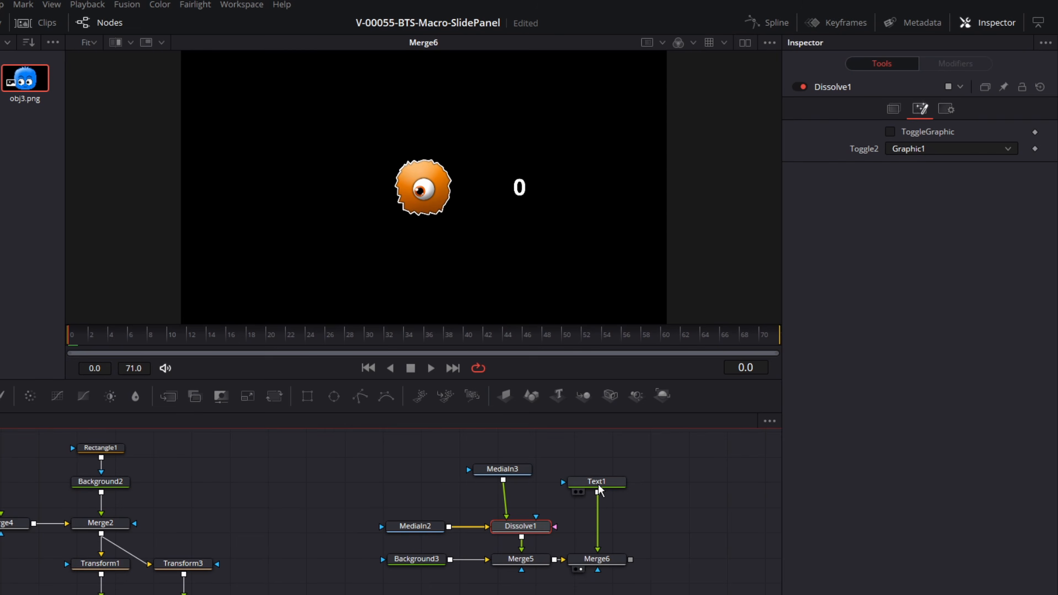
{"action": "double_click", "coordinate": [881, 282]}
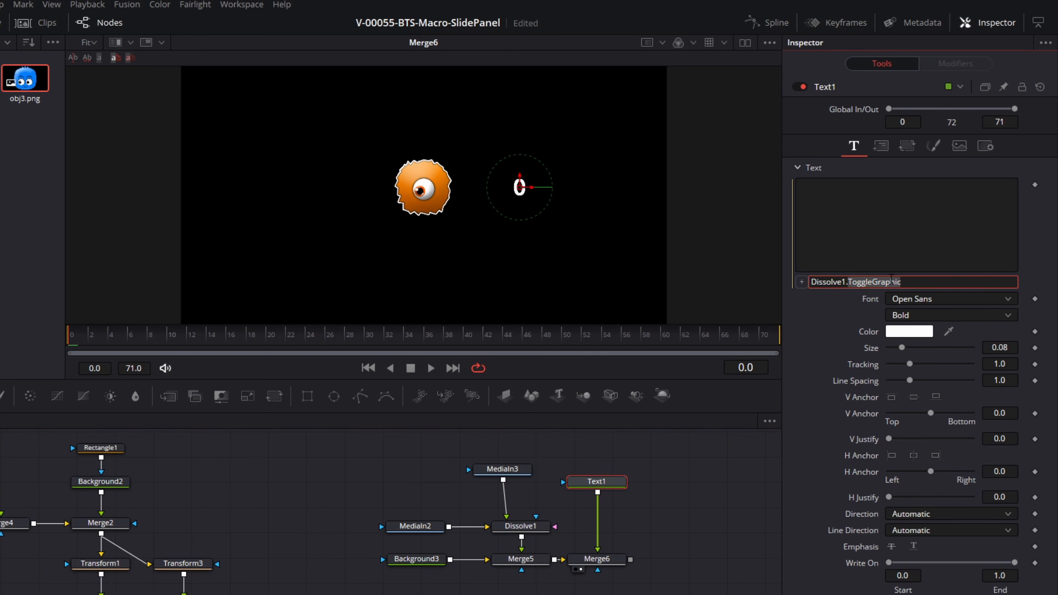
{"action": "type", "text": "Toggle2"}
{"action": "key", "text": "Return"}
- Test Dissolve1's Toggle2 list with Graphic2 and Graphic1 against the text read-out, leaving it on Graphic1
{"action": "left_click", "coordinate": [604, 483]}
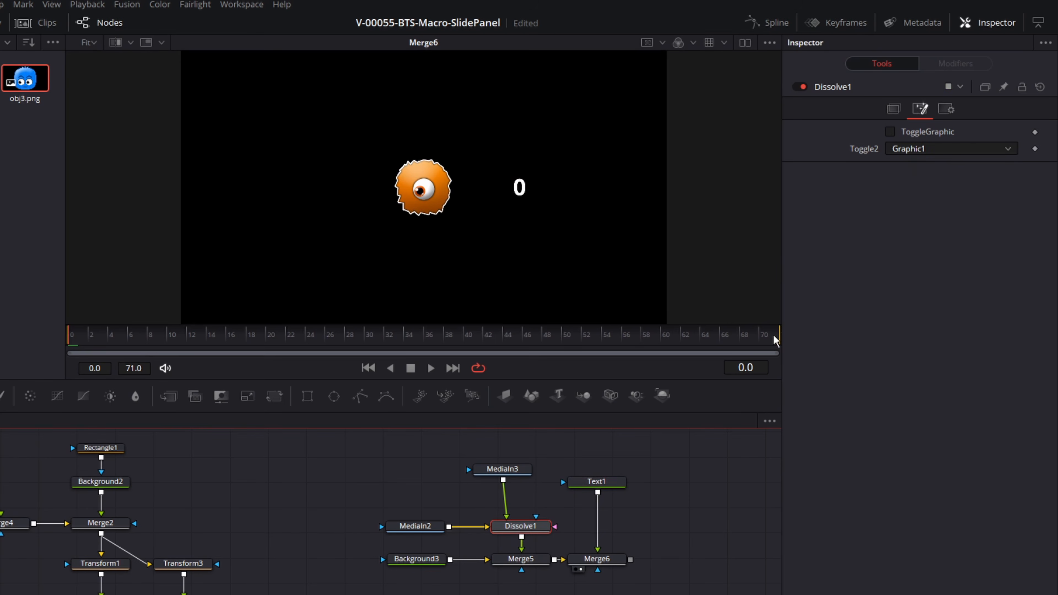
{"action": "left_click", "coordinate": [524, 530]}
{"action": "left_click", "coordinate": [945, 150]}
{"action": "left_click", "coordinate": [940, 179]}
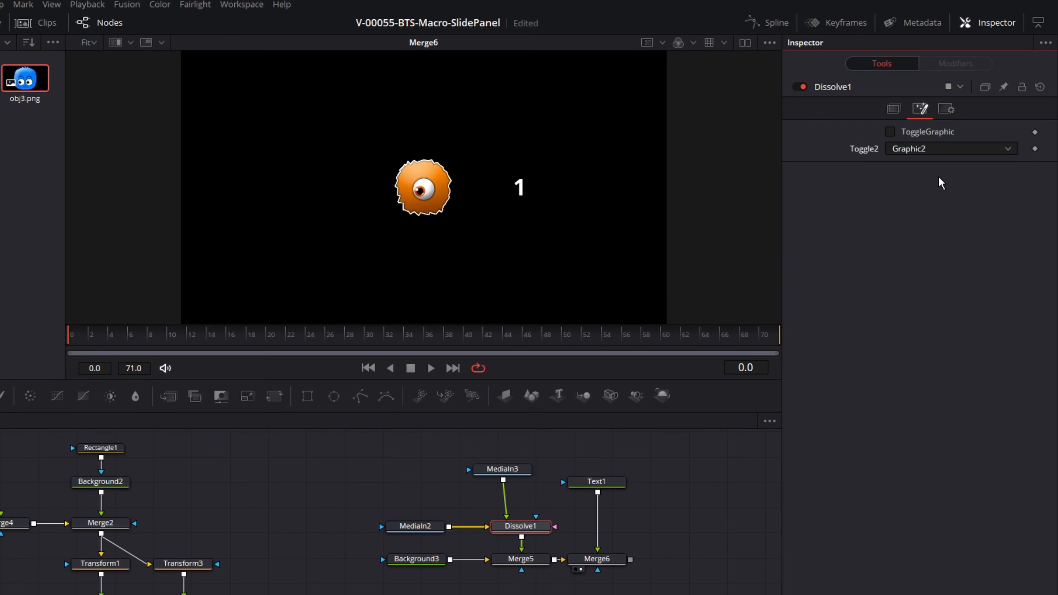
{"action": "left_click", "coordinate": [940, 151]}
{"action": "left_click", "coordinate": [923, 166]}
{"action": "left_click", "coordinate": [937, 150]}
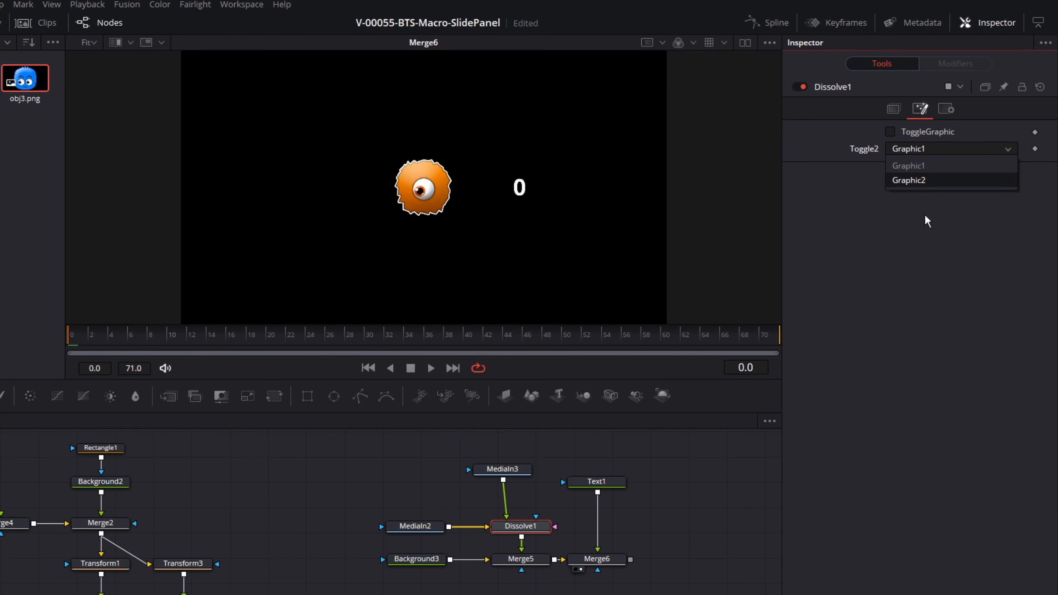
{"action": "left_click", "coordinate": [916, 166]}
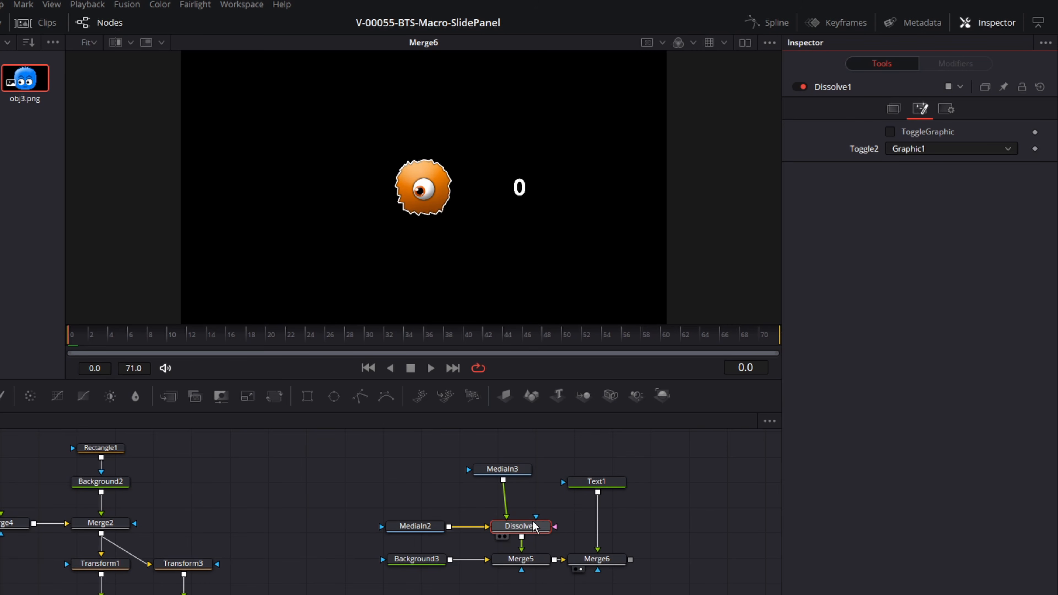
- Change the expression on Dissolve1's Background/Foreground value to Toggle2
{"action": "left_click", "coordinate": [524, 532]}
{"action": "left_click", "coordinate": [893, 109]}
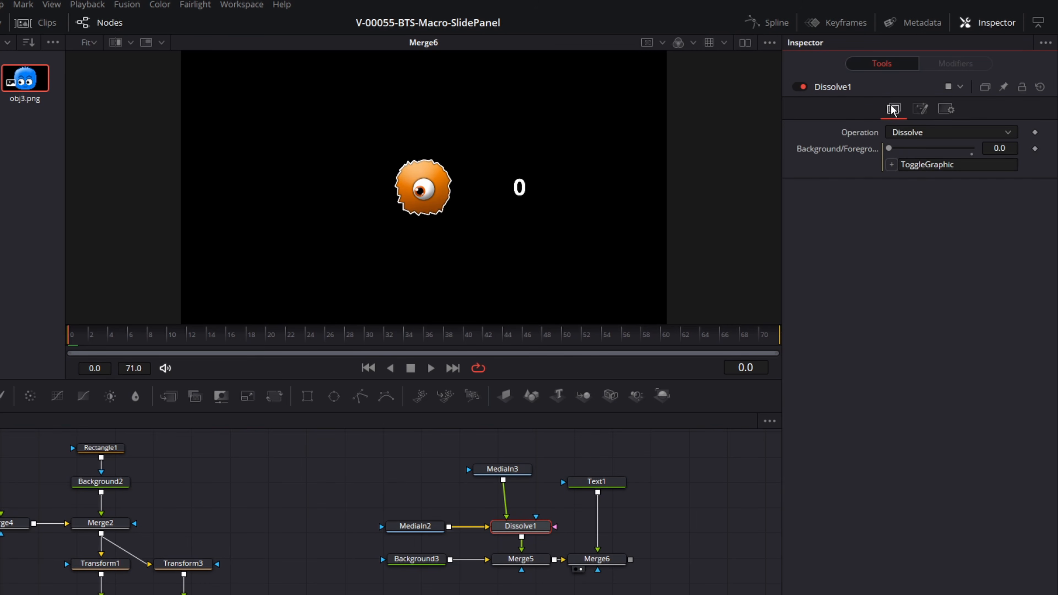
{"action": "left_click", "coordinate": [925, 164]}
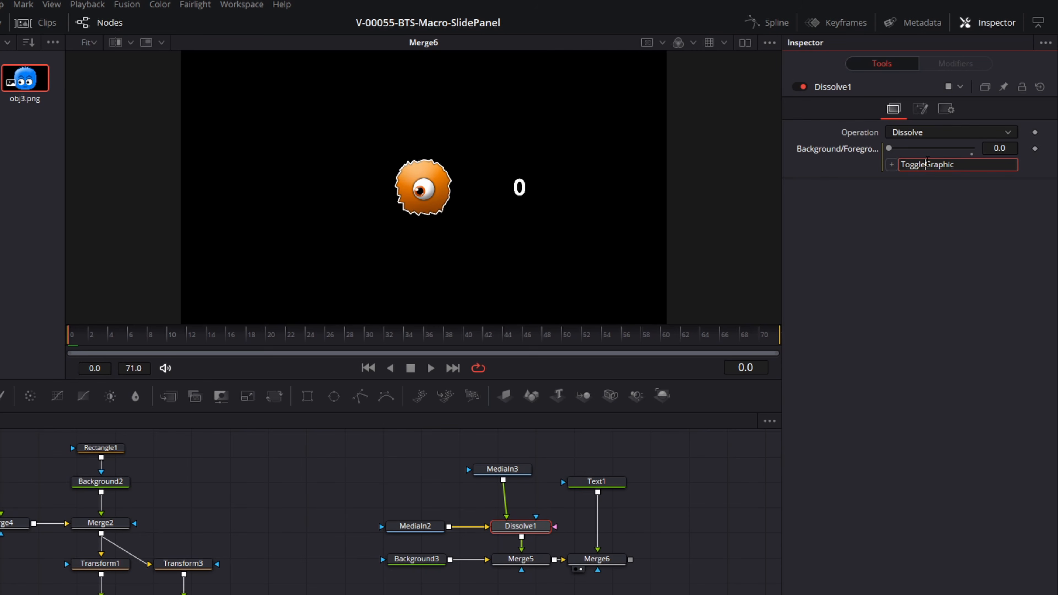
{"action": "key", "text": "shift+End"}
{"action": "type", "text": "2"}
{"action": "left_click", "coordinate": [985, 229]}
- Switch Dissolve1's Toggle2 list between Graphic2 and Graphic1 to check the displayed graphic, ending on Graphic1
{"action": "left_click", "coordinate": [921, 109]}
{"action": "left_click", "coordinate": [932, 148]}
{"action": "left_click", "coordinate": [932, 180]}
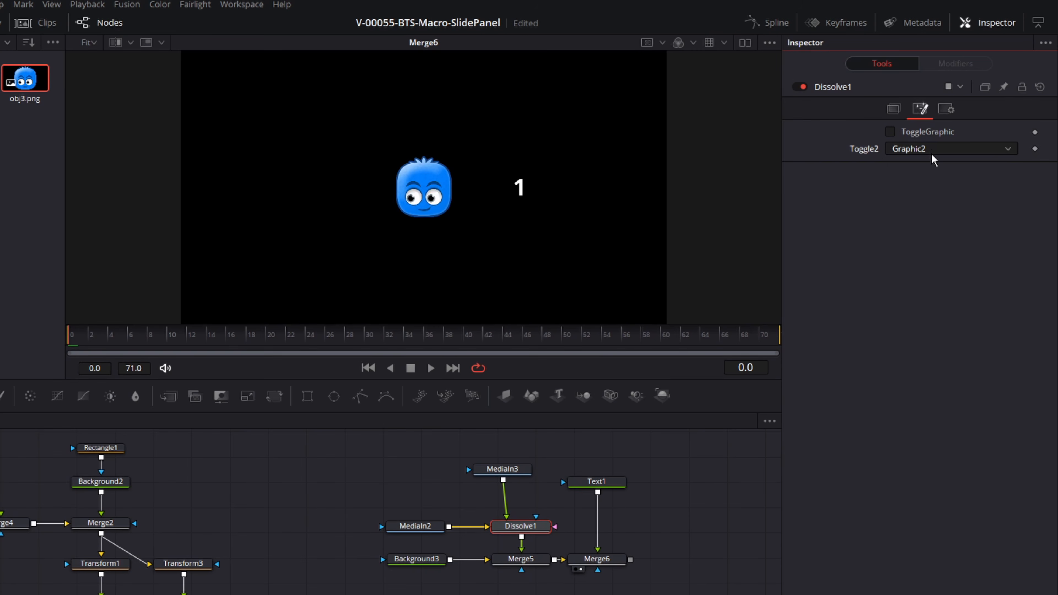
{"action": "left_click", "coordinate": [932, 151]}
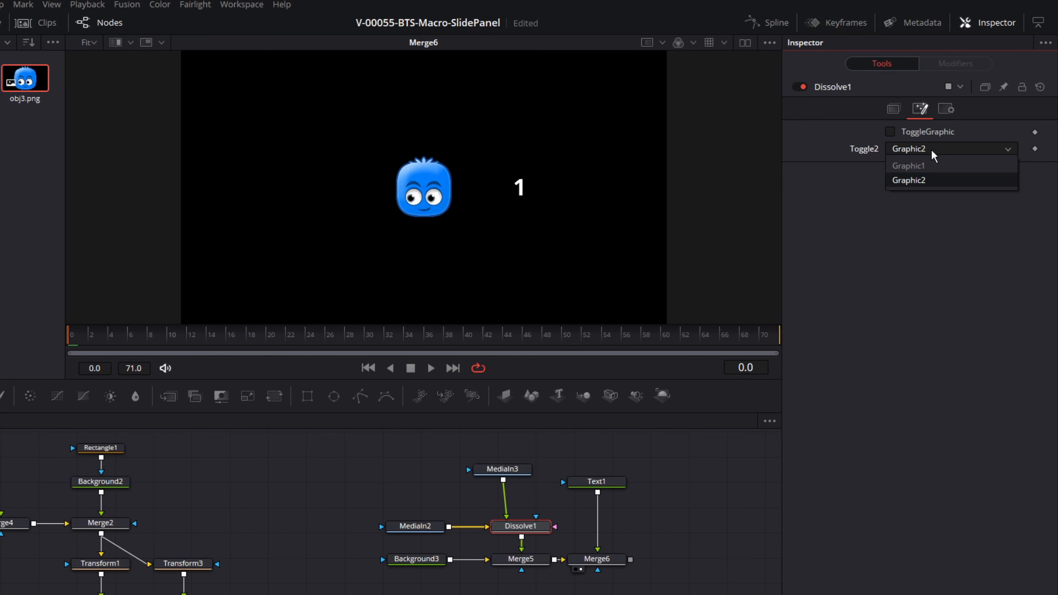
{"action": "left_click", "coordinate": [931, 151]}
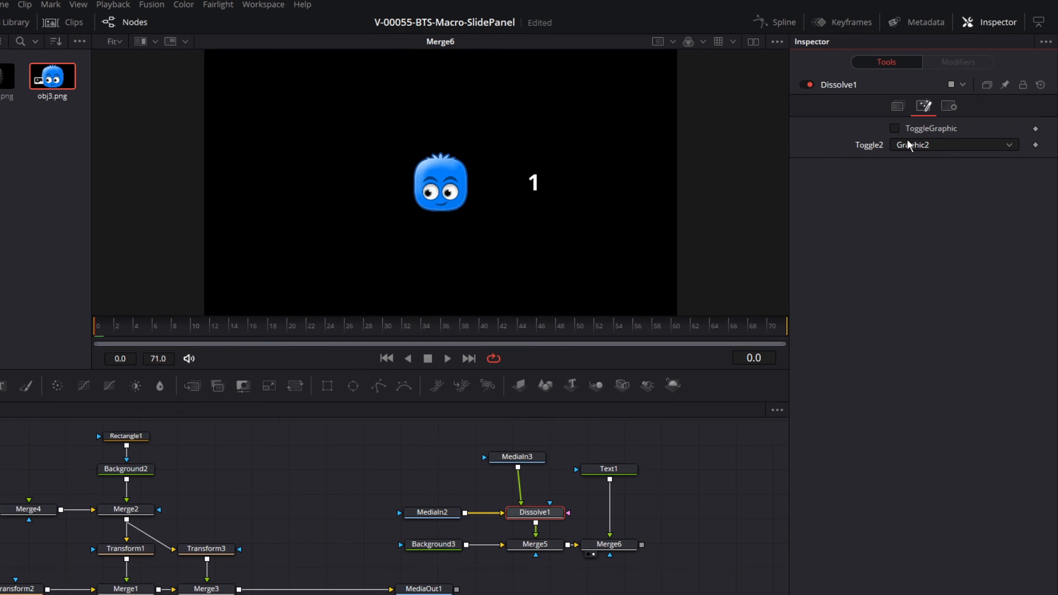
{"action": "left_click", "coordinate": [922, 151]}
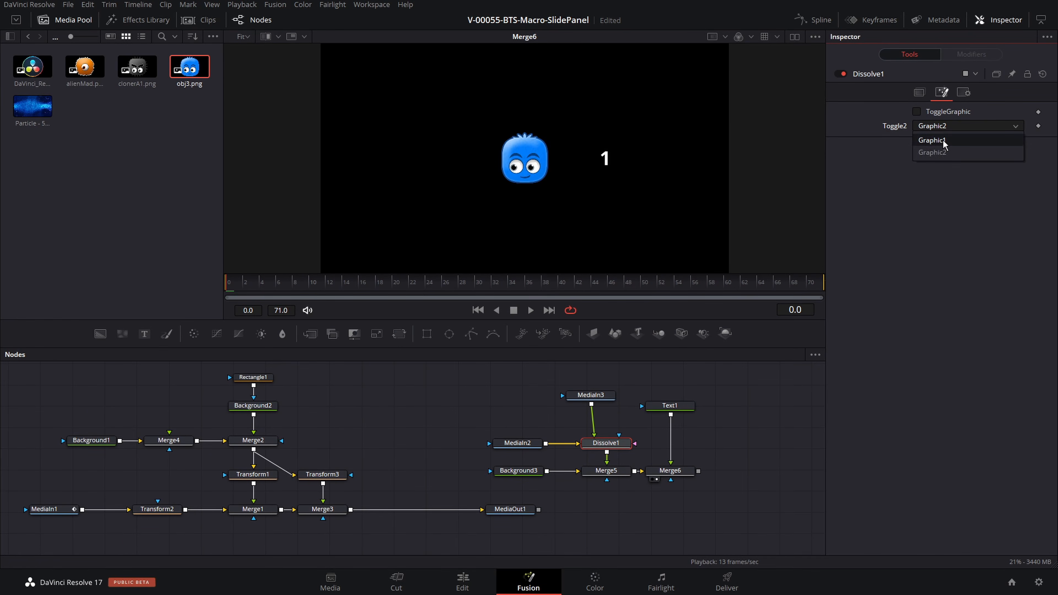
{"action": "left_click", "coordinate": [944, 144]}
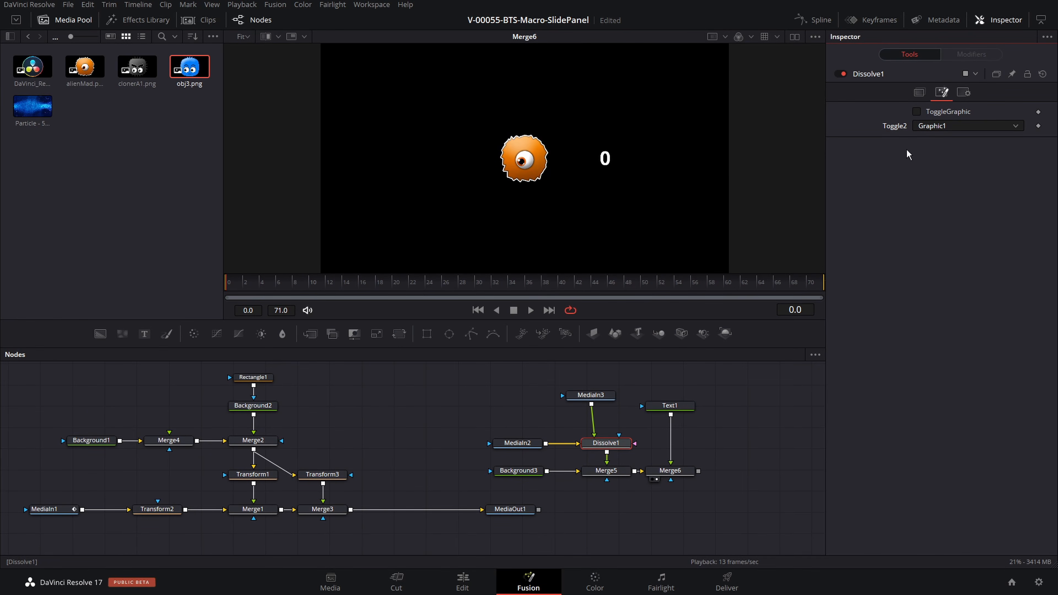
- Review Text1's text expression and the expression on Dissolve1's Background/Foreground value
{"action": "mouse_move", "coordinate": [671, 410]}
{"action": "left_mouse_down"}
{"action": "mouse_move", "coordinate": [682, 404]}
{"action": "mouse_move", "coordinate": [670, 401]}
{"action": "left_mouse_up"}
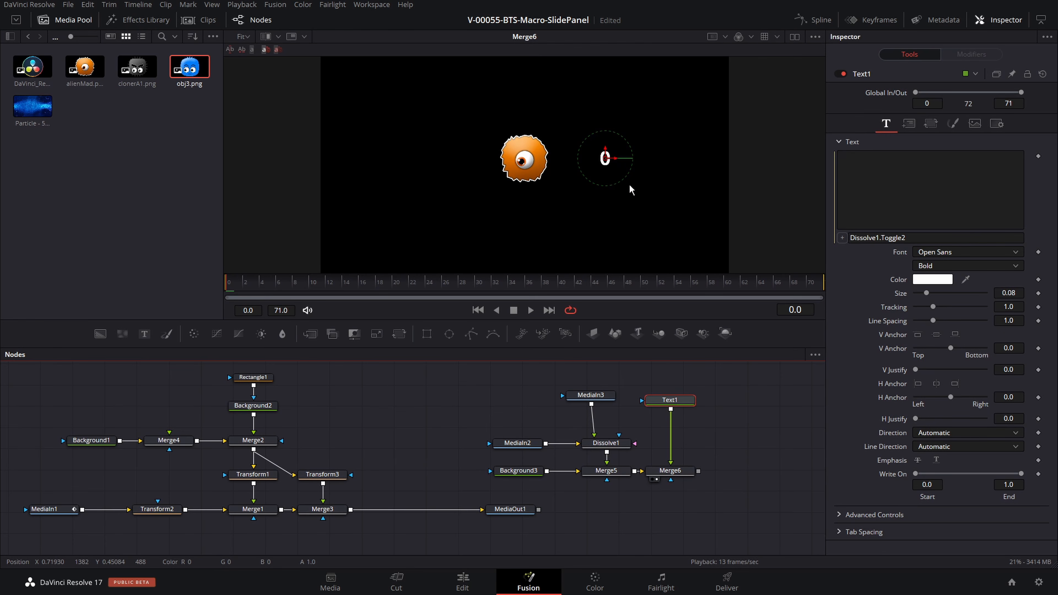
{"action": "left_click", "coordinate": [606, 442]}
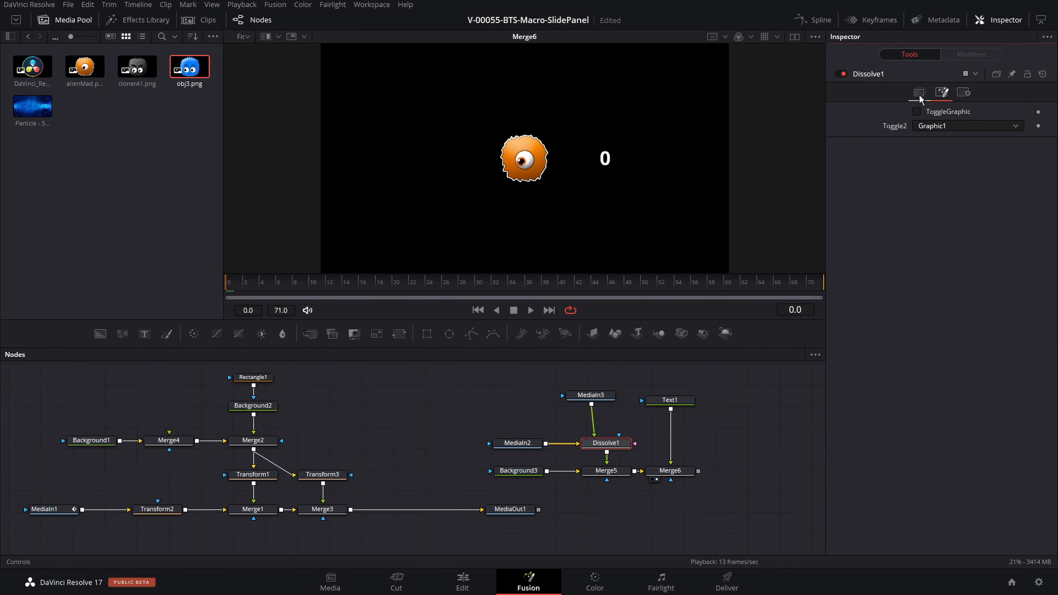
{"action": "left_click", "coordinate": [919, 93]}
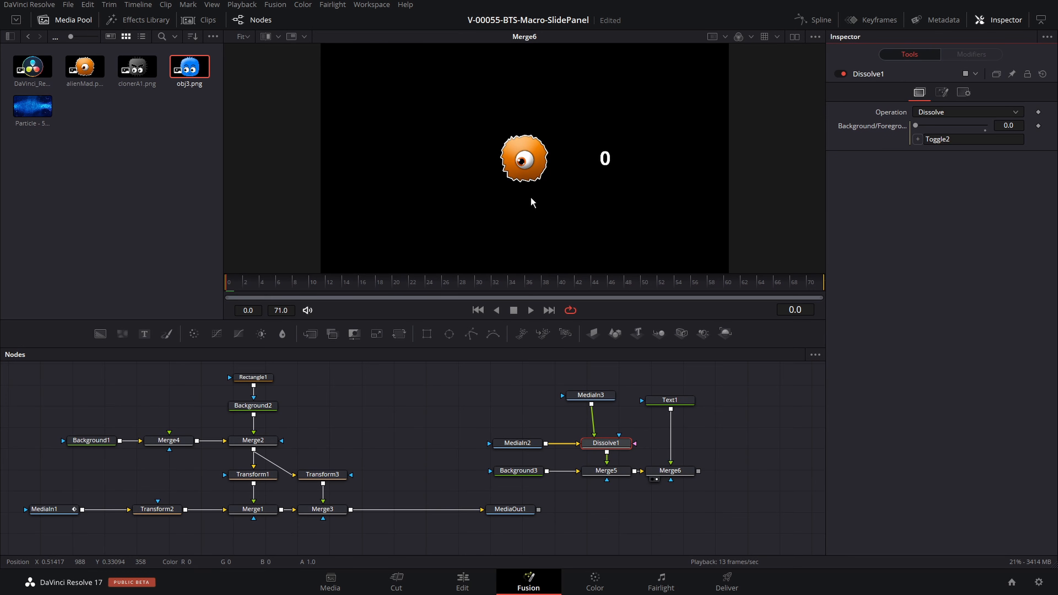
- Delete the whole dissolve test branch, from MediaIn2 and MediaIn3 through Merge6, and show MediaOut1 in the viewer
{"action": "left_click", "coordinate": [724, 445]}
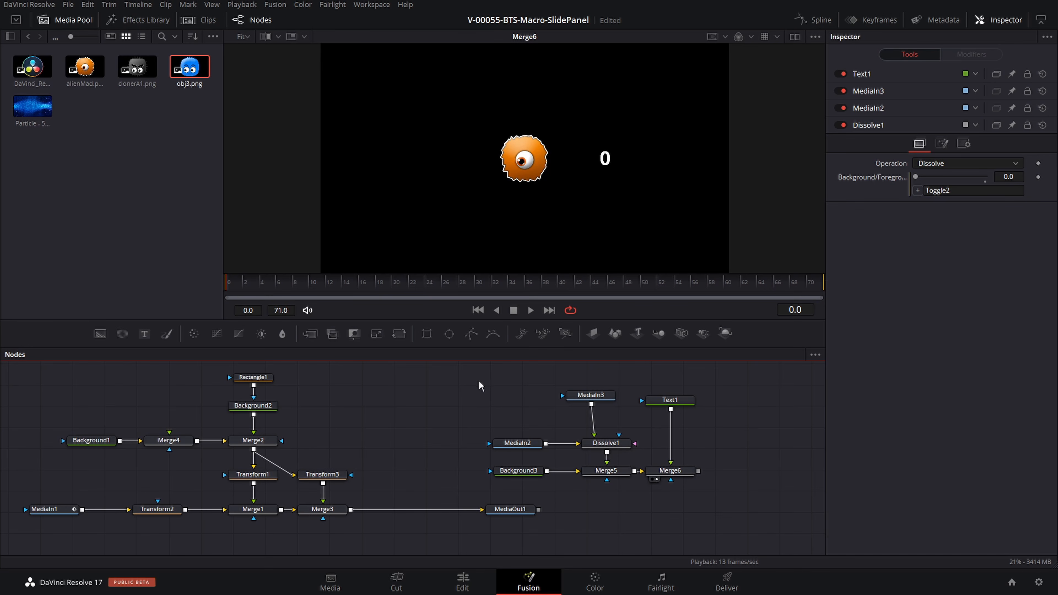
{"action": "left_click_drag", "start_coordinate": [477, 378], "coordinate": [724, 495]}
{"action": "key", "text": "Delete"}
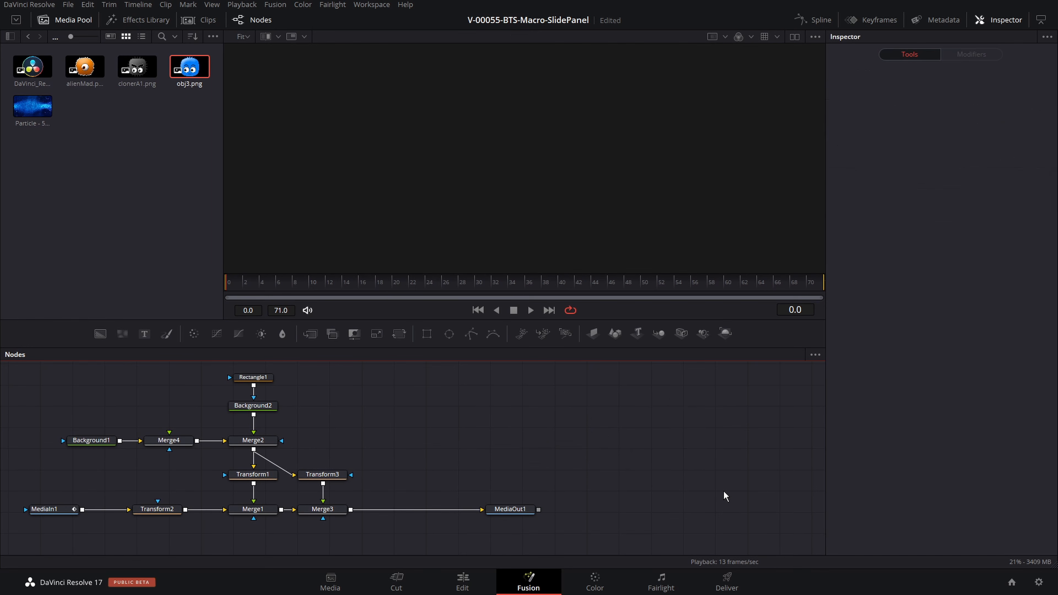
{"action": "left_click", "coordinate": [505, 511]}
{"action": "key", "text": "1"}
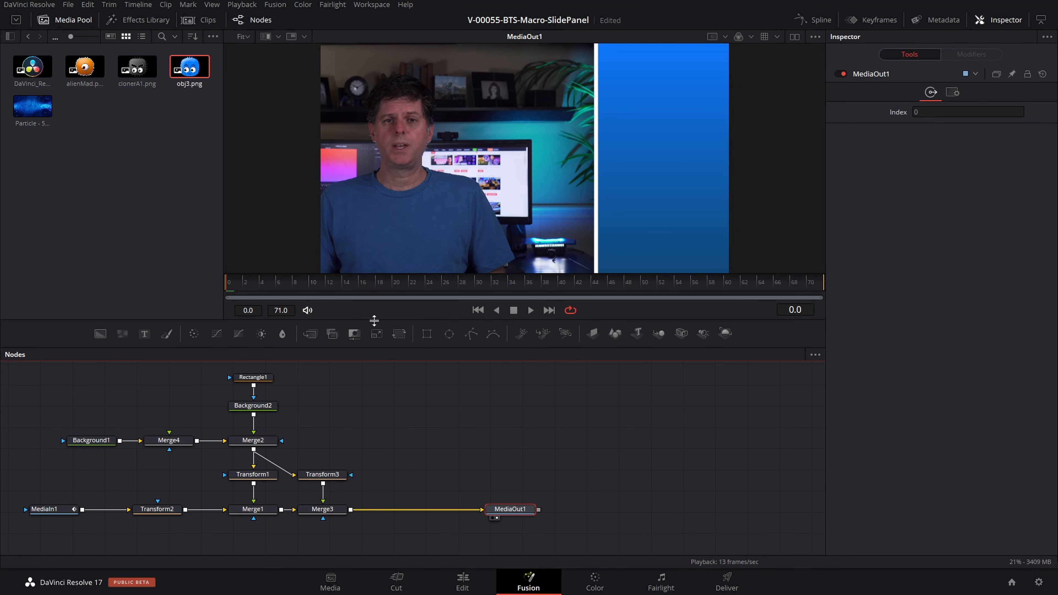
- Adjust Transform2's ClipPosition to about -0.2 and set Transform1's PanelPosition to -0.27
{"action": "left_click", "coordinate": [157, 509]}
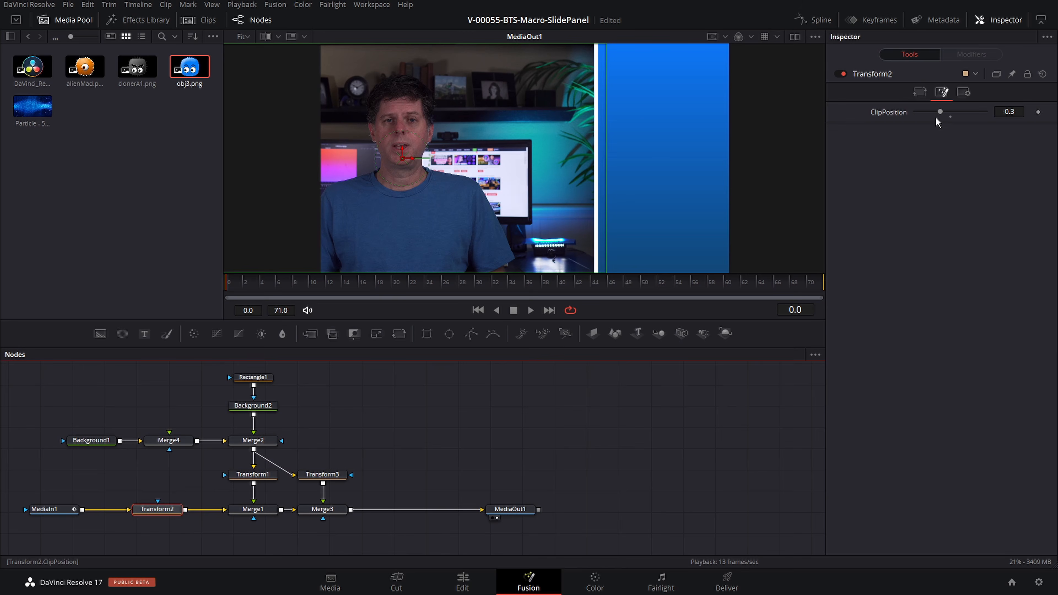
{"action": "left_click_drag", "start_coordinate": [940, 112], "coordinate": [944, 116]}
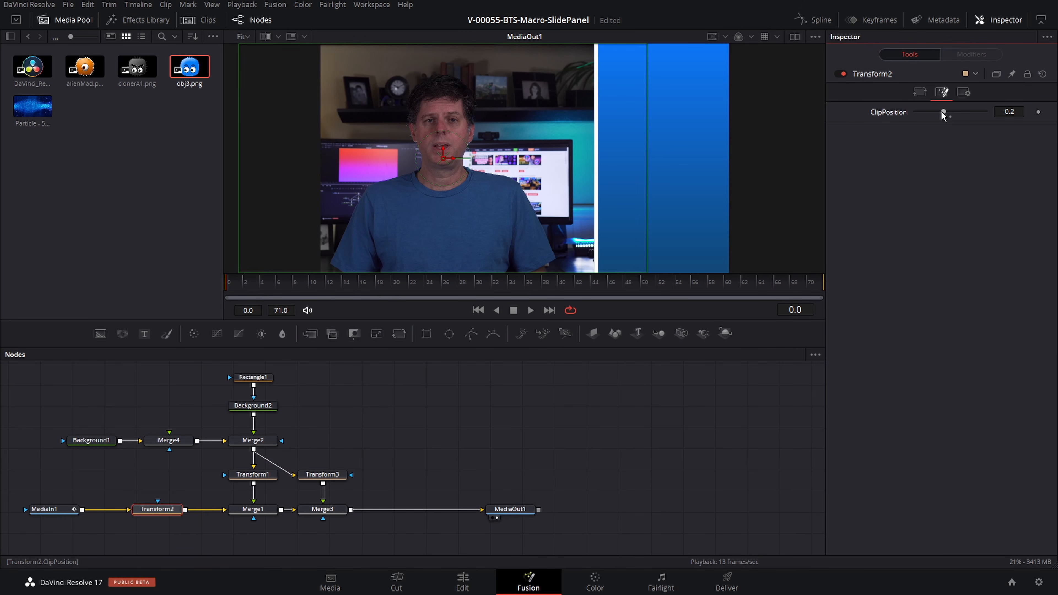
{"action": "left_click_drag", "start_coordinate": [943, 116], "coordinate": [941, 111]}
{"action": "left_click", "coordinate": [265, 478]}
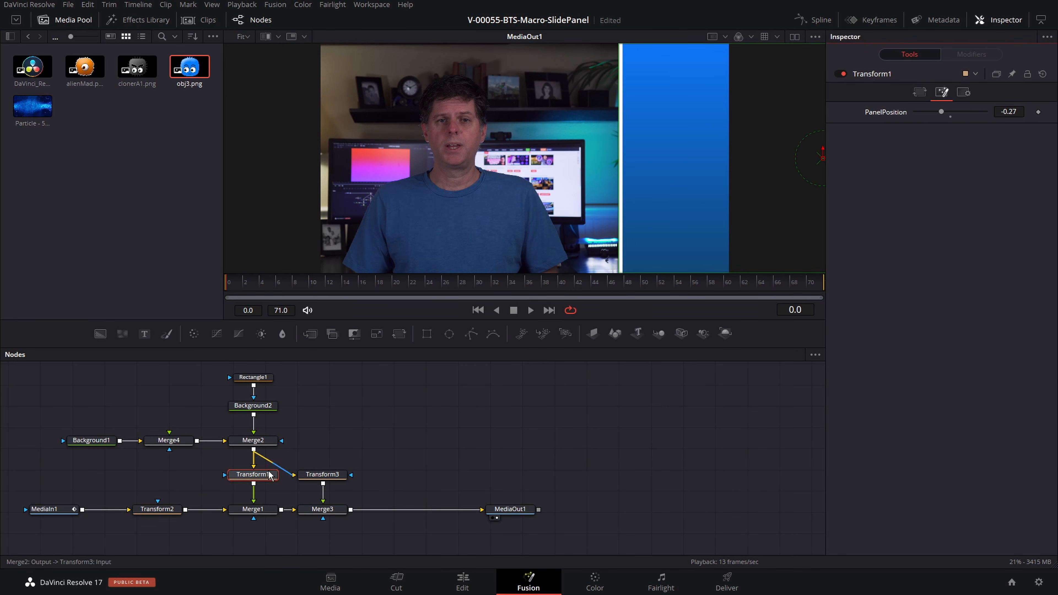
{"action": "left_click", "coordinate": [264, 477]}
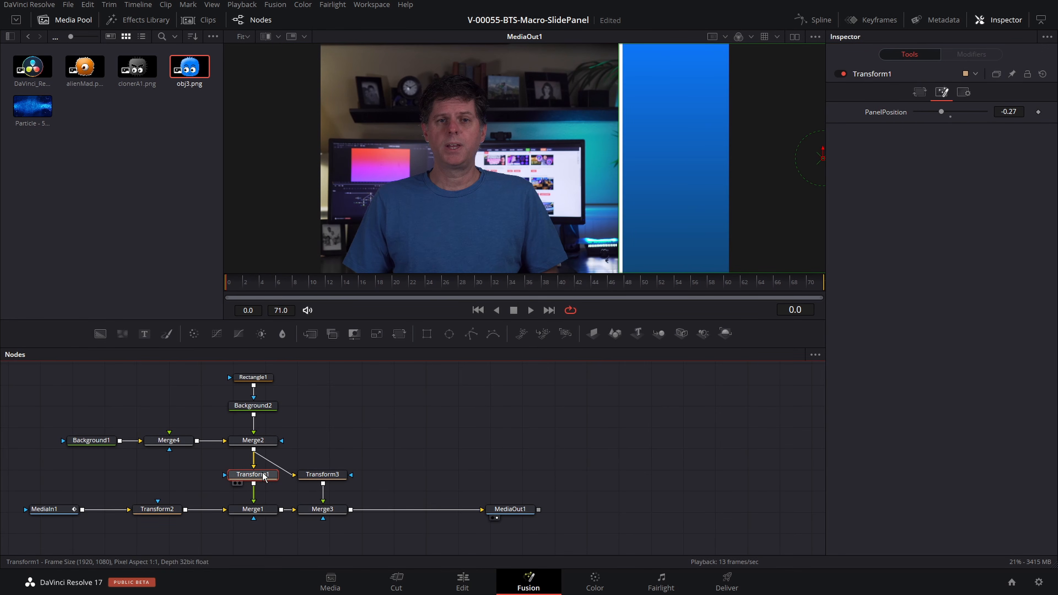
- Tidy the node layout by shifting Background1 and MediaIn1, and move MediaOut1 farther away from Merge3
{"action": "left_click", "coordinate": [96, 440]}
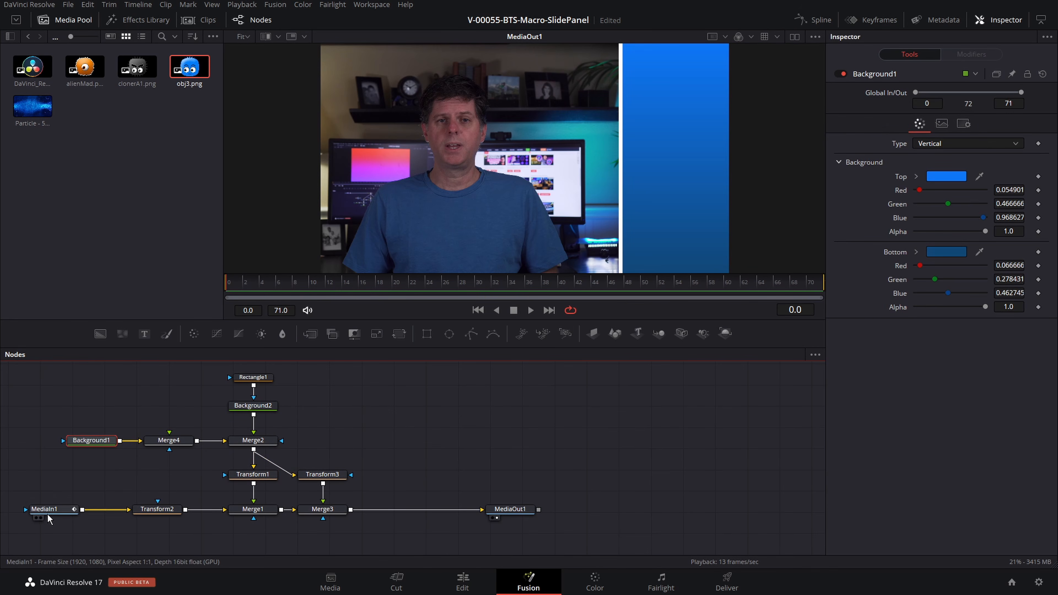
{"action": "left_click_drag", "start_coordinate": [47, 513], "coordinate": [68, 513]}
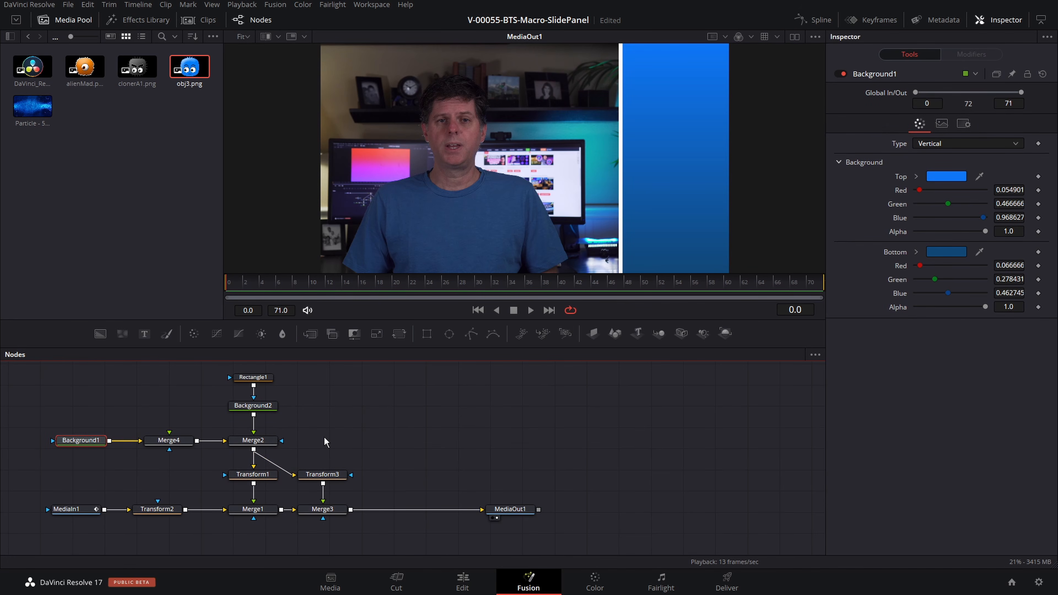
{"action": "left_click_drag", "start_coordinate": [324, 441], "coordinate": [468, 442]}
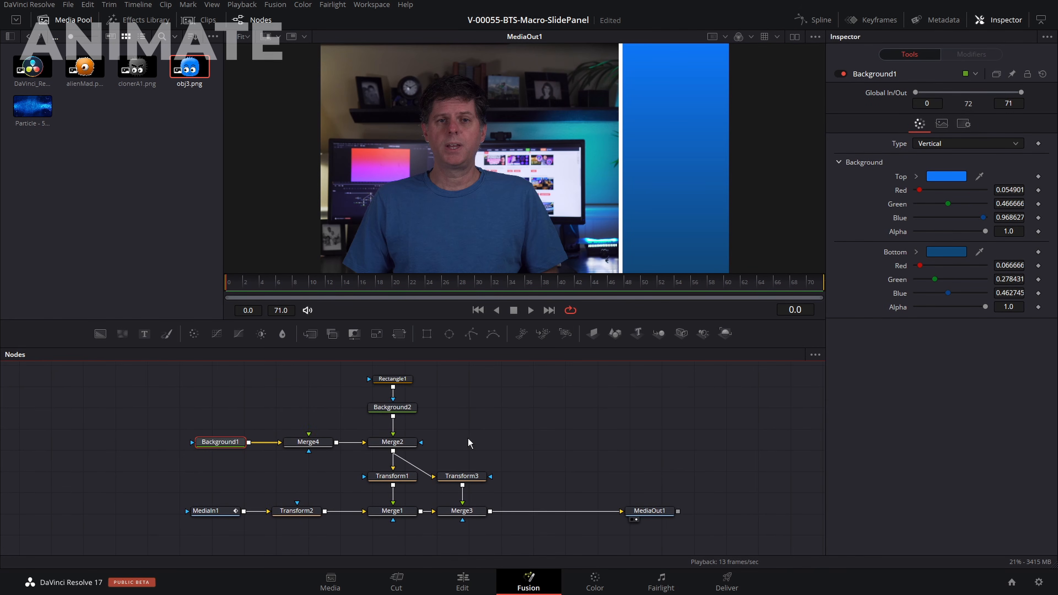
{"action": "left_click_drag", "start_coordinate": [637, 511], "coordinate": [645, 511]}
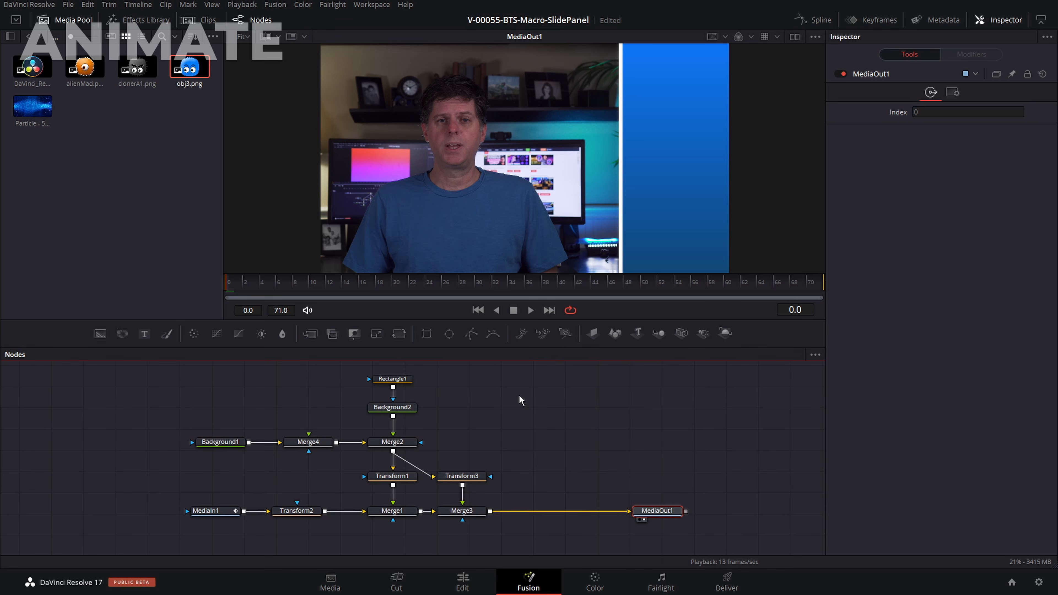
{"action": "left_click_drag", "start_coordinate": [657, 510], "coordinate": [683, 510]}
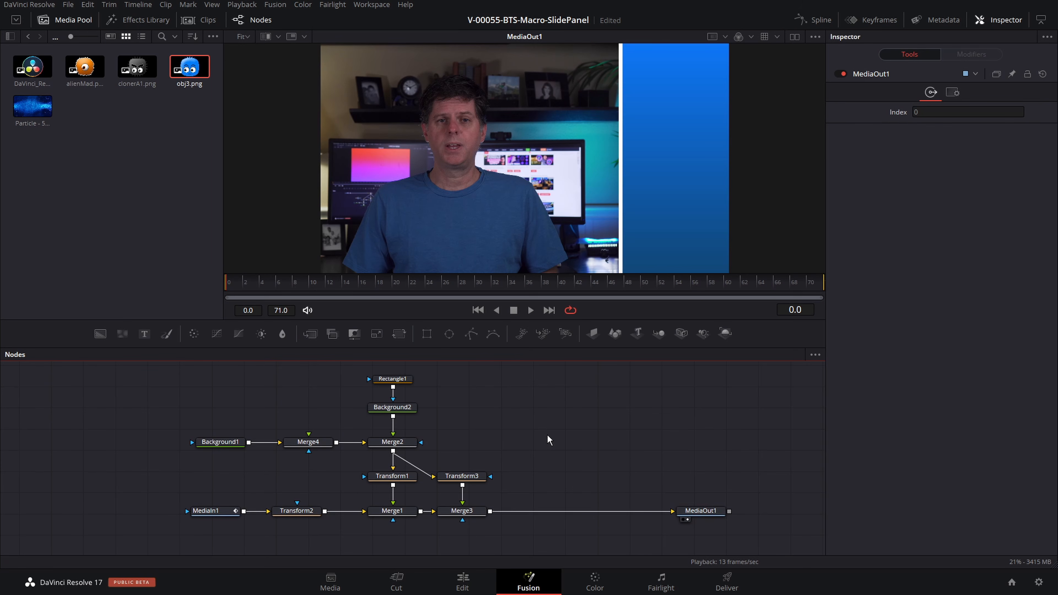
- Add the JustTimingCurves tool and insert it between Merge3 and MediaOut1
{"action": "key", "text": "shift+space"}
{"action": "type", "text": "j"}
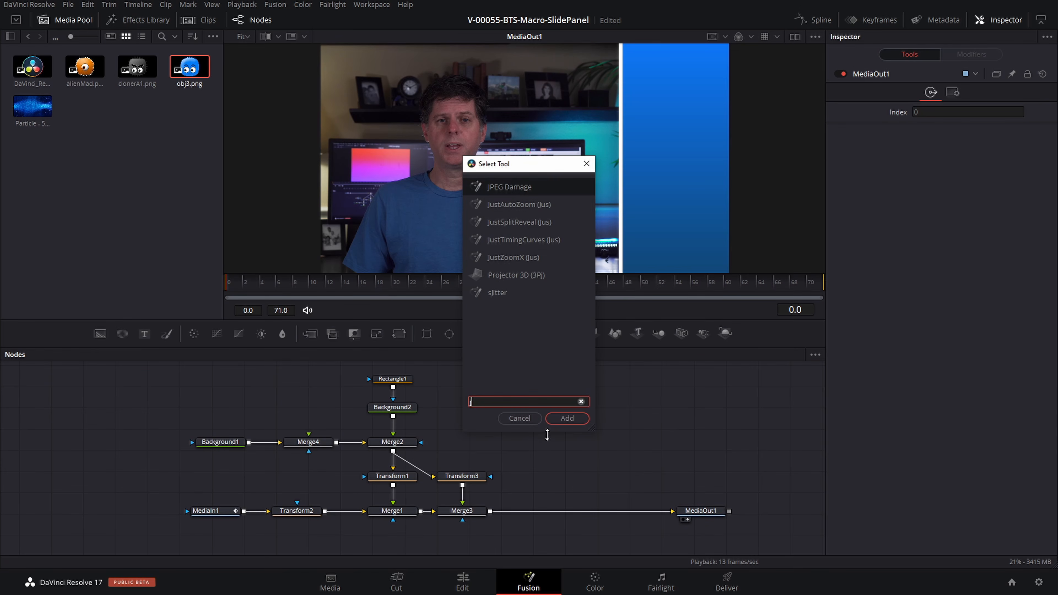
{"action": "type", "text": "ustti"}
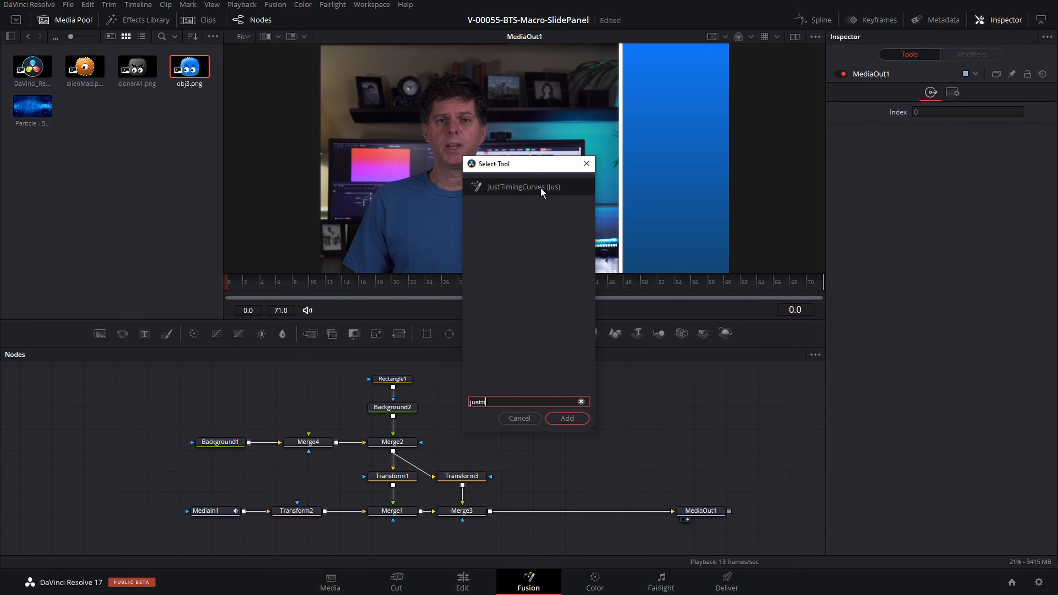
{"action": "left_click", "coordinate": [566, 418]}
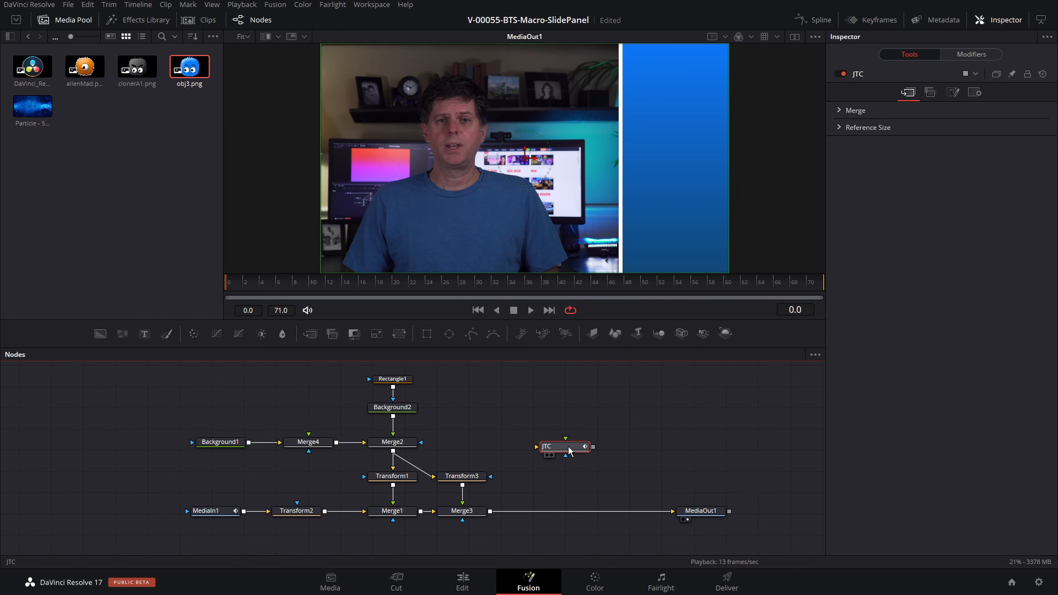
{"action": "left_click_drag", "start_coordinate": [570, 448], "coordinate": [544, 513]}
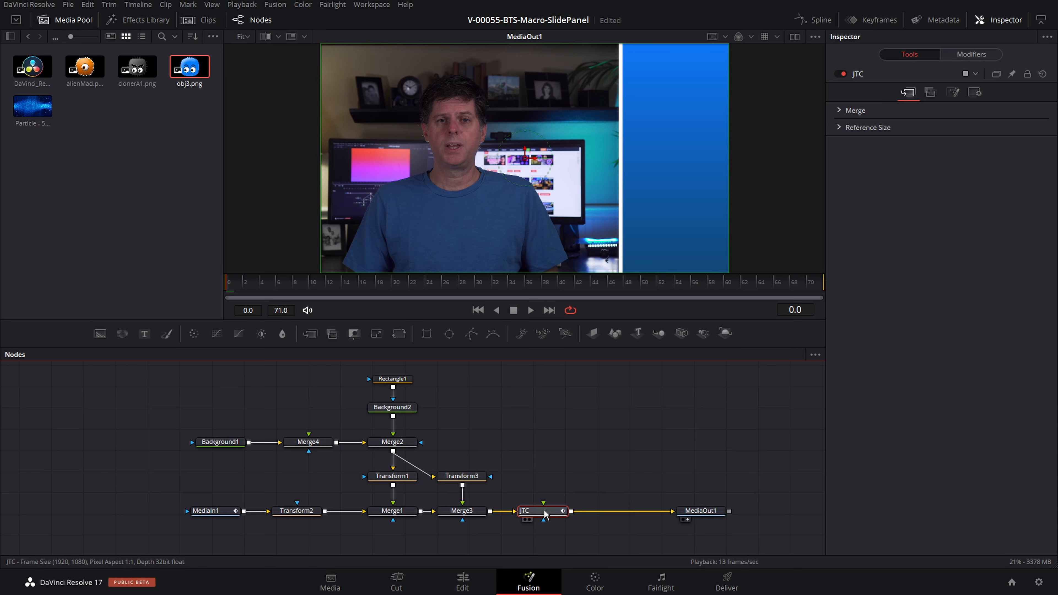
{"action": "left_click", "coordinate": [520, 409]}
{"action": "left_click", "coordinate": [541, 511]}
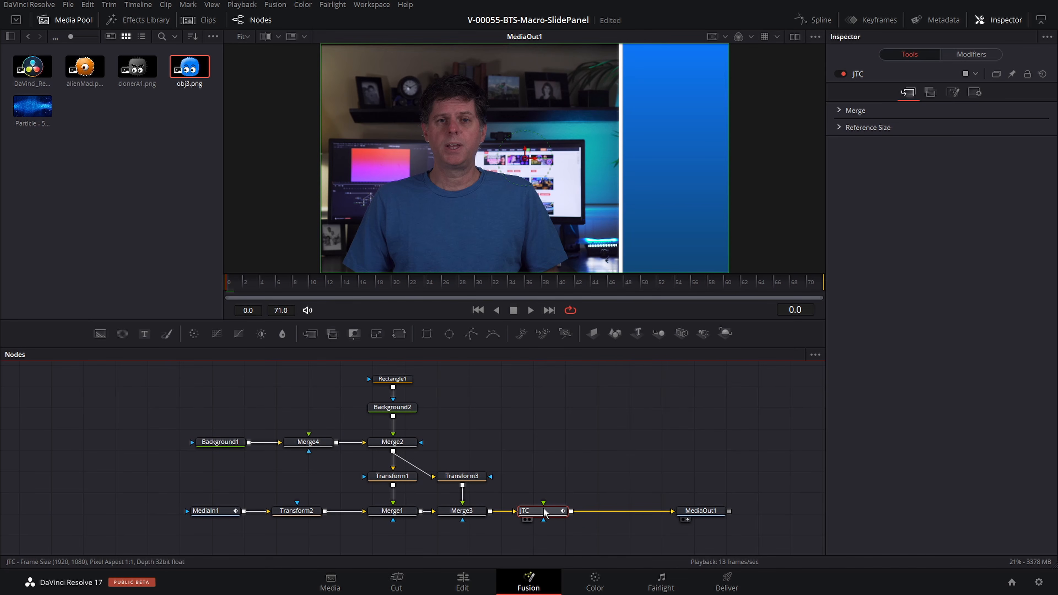
{"action": "left_click_drag", "start_coordinate": [541, 509], "coordinate": [548, 517]}
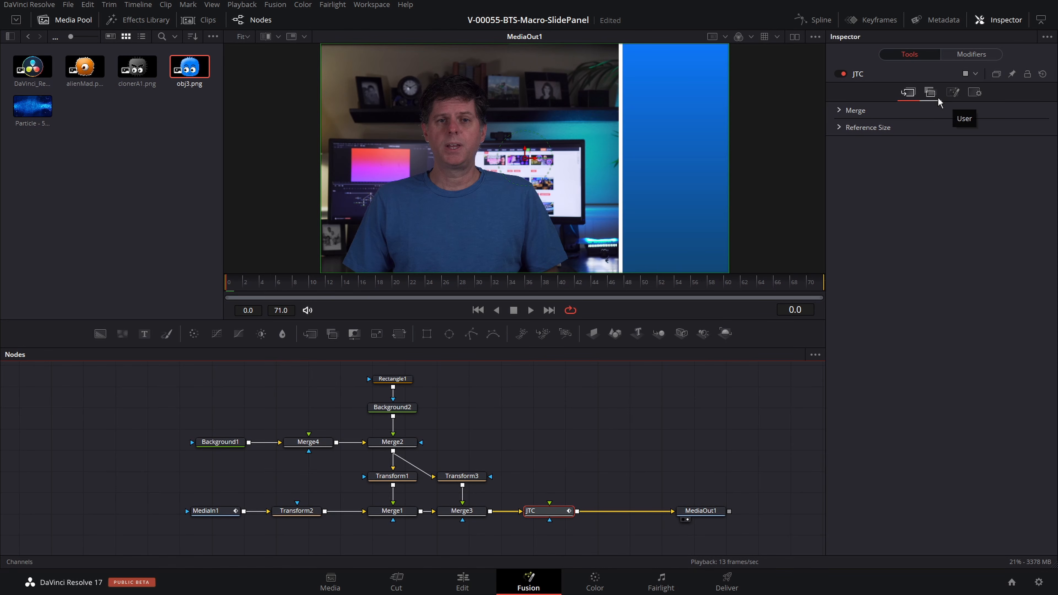
- Examine the JTC node's animated values and timing controls while playing and scrubbing the timeline, stopping at frame 31
{"action": "left_click", "coordinate": [953, 92]}
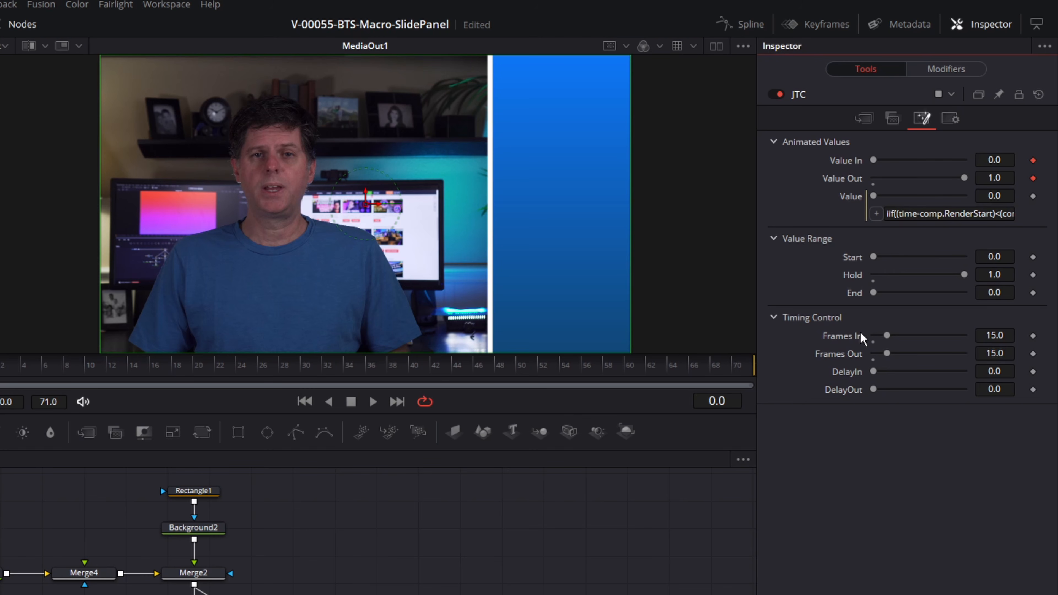
{"action": "key", "text": "space"}
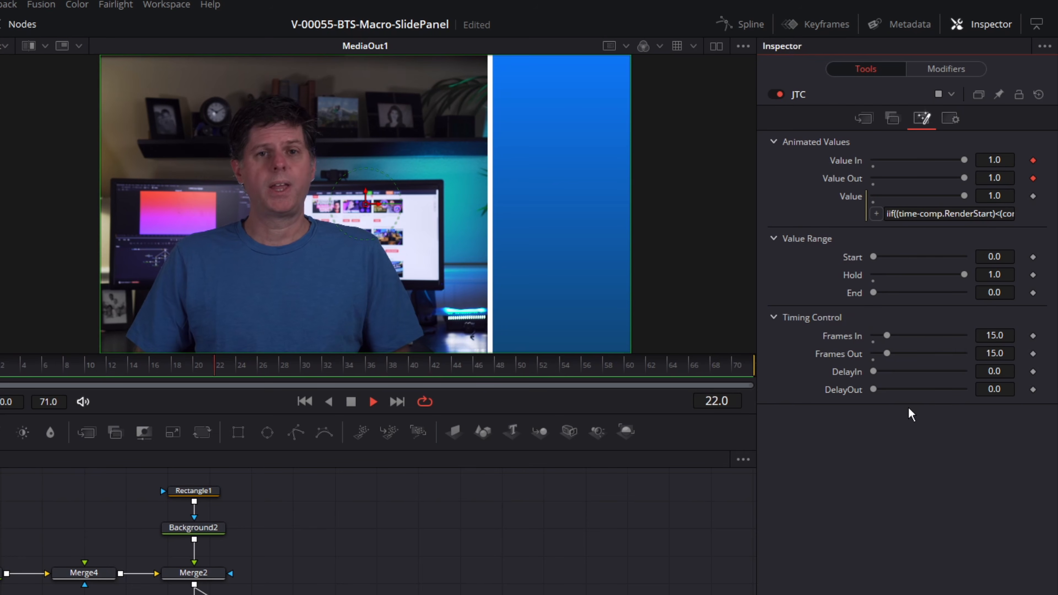
{"action": "left_click_drag", "start_coordinate": [3, 366], "coordinate": [252, 366]}
{"action": "left_click_drag", "start_coordinate": [437, 280], "coordinate": [485, 291]}
- Review Transform1's Center expression together with its PanelPosition control
{"action": "left_click", "coordinate": [394, 478]}
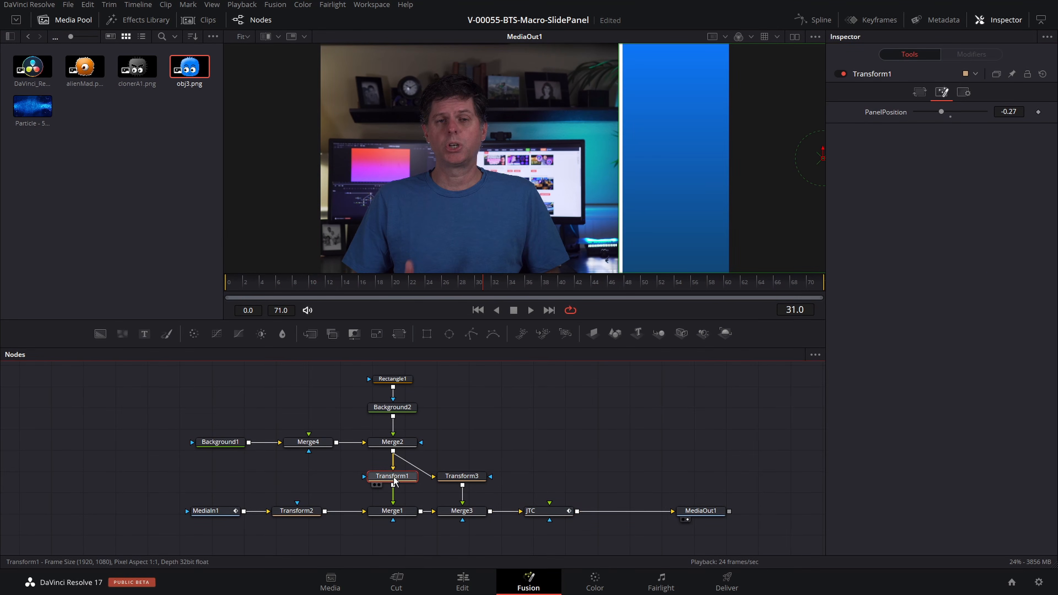
{"action": "left_click", "coordinate": [920, 92]}
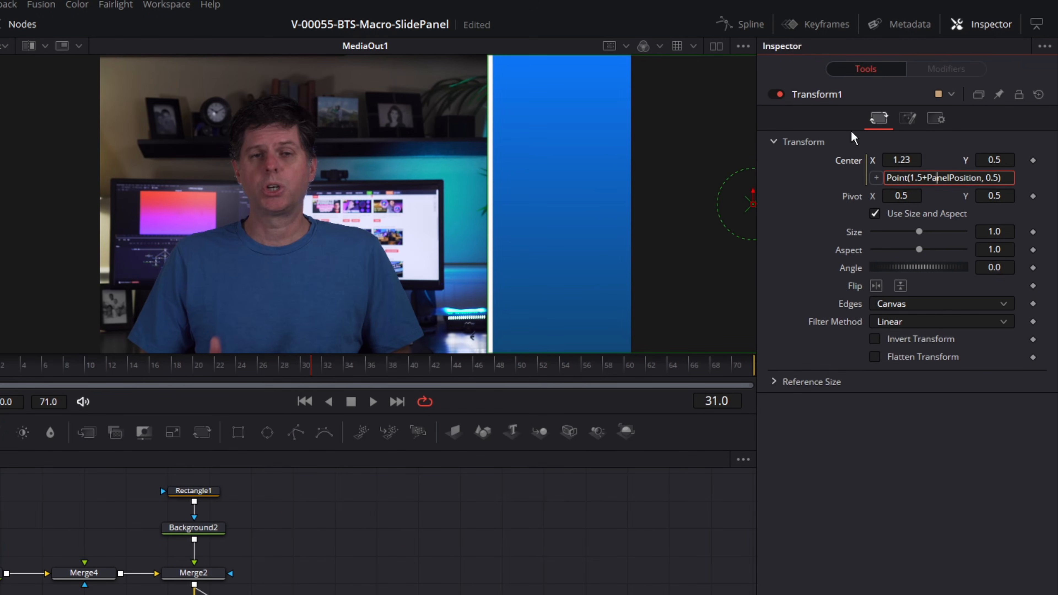
{"action": "left_click", "coordinate": [943, 92]}
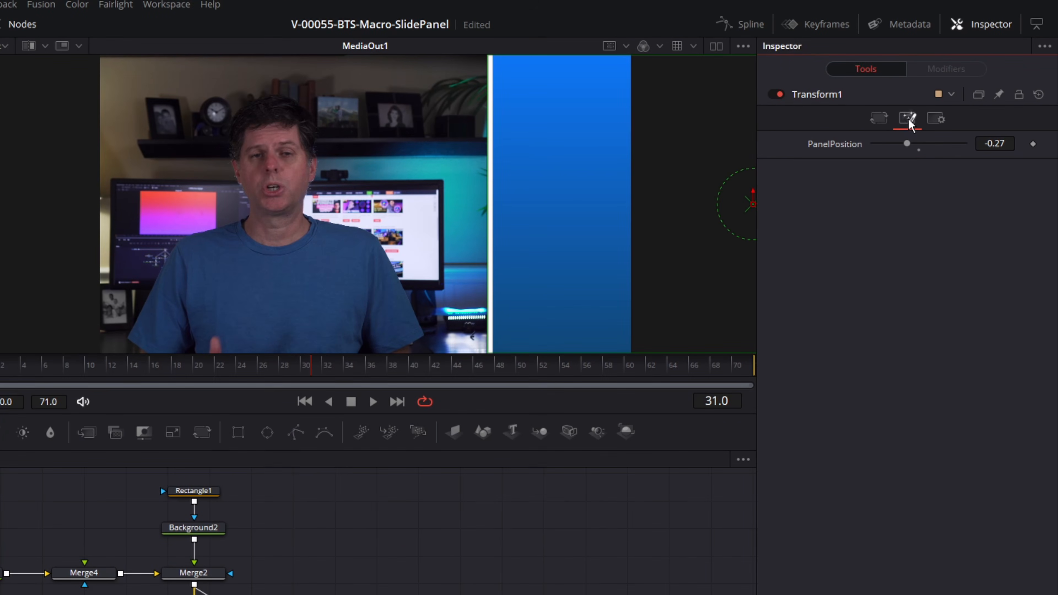
{"action": "left_click", "coordinate": [879, 118]}
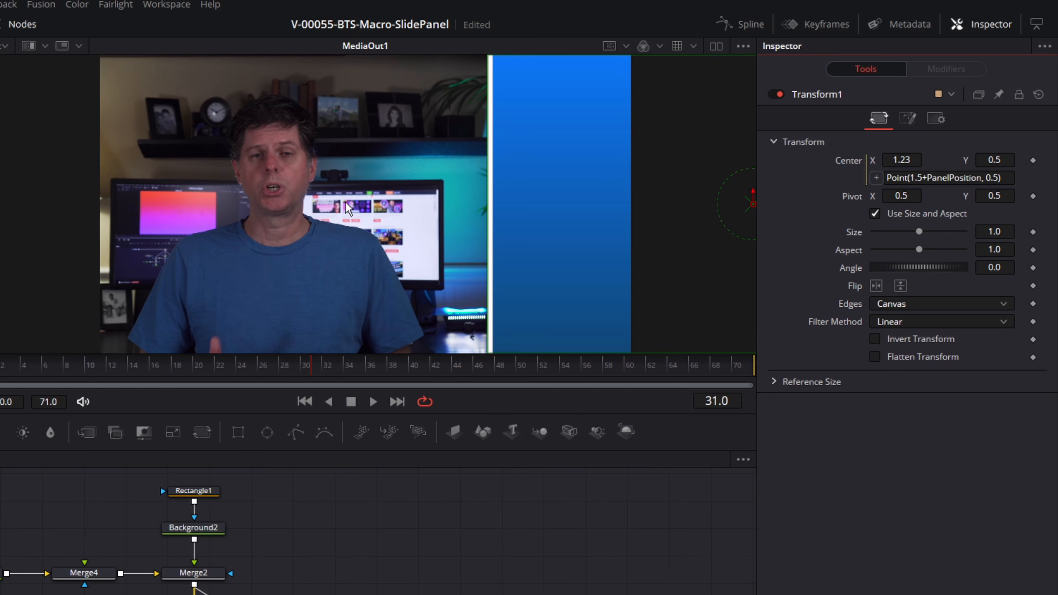
- Test Transform1's PanelPosition at -1.0 against the Center values, and set it to -0.37
{"action": "left_click", "coordinate": [908, 119]}
{"action": "left_click_drag", "start_coordinate": [908, 146], "coordinate": [870, 146]}
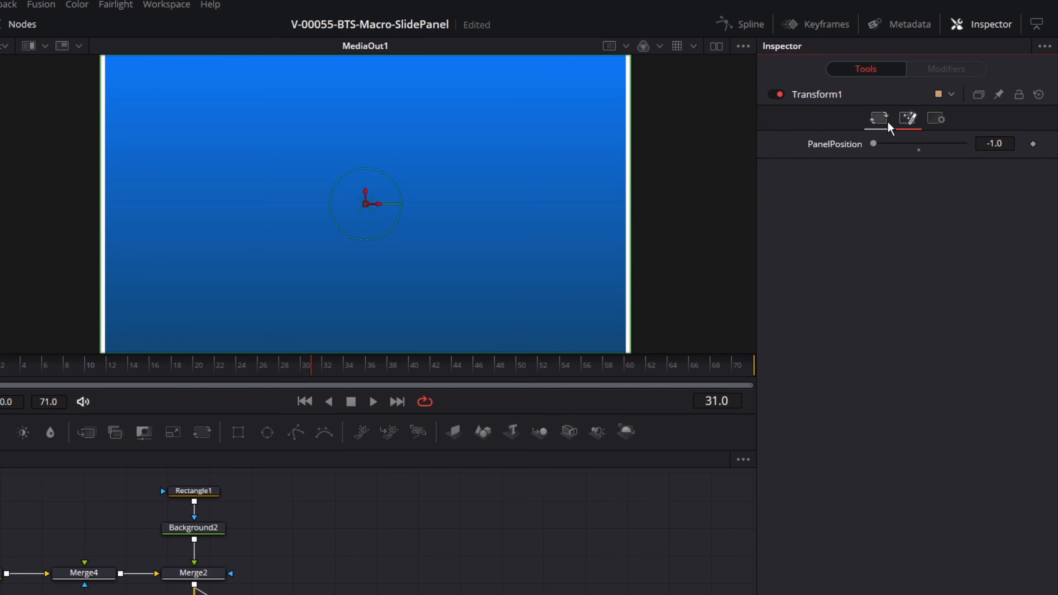
{"action": "left_click", "coordinate": [879, 119]}
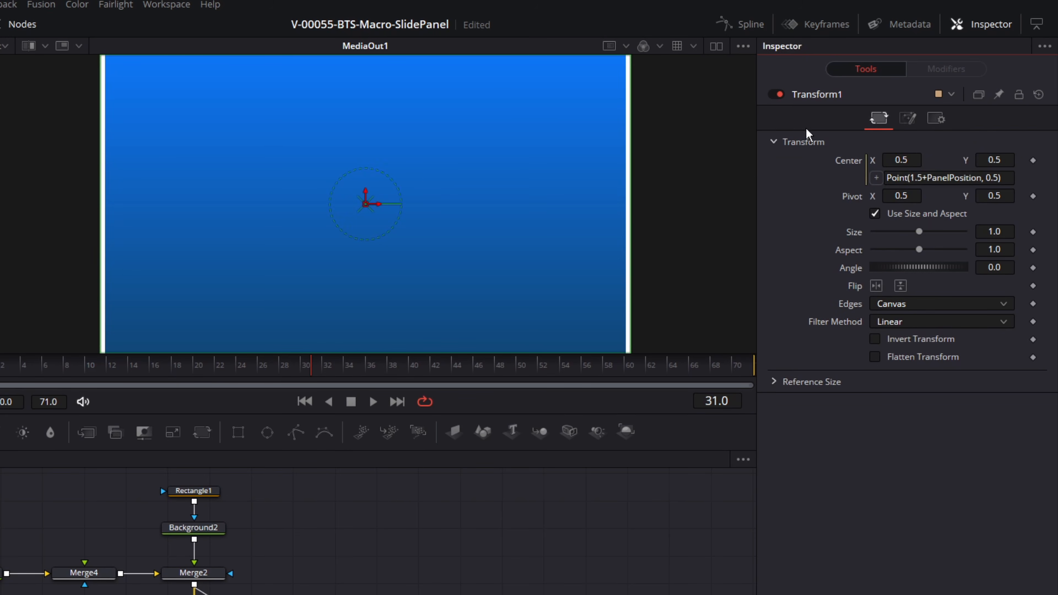
{"action": "left_click", "coordinate": [908, 119]}
{"action": "left_click_drag", "start_coordinate": [874, 145], "coordinate": [903, 146]}
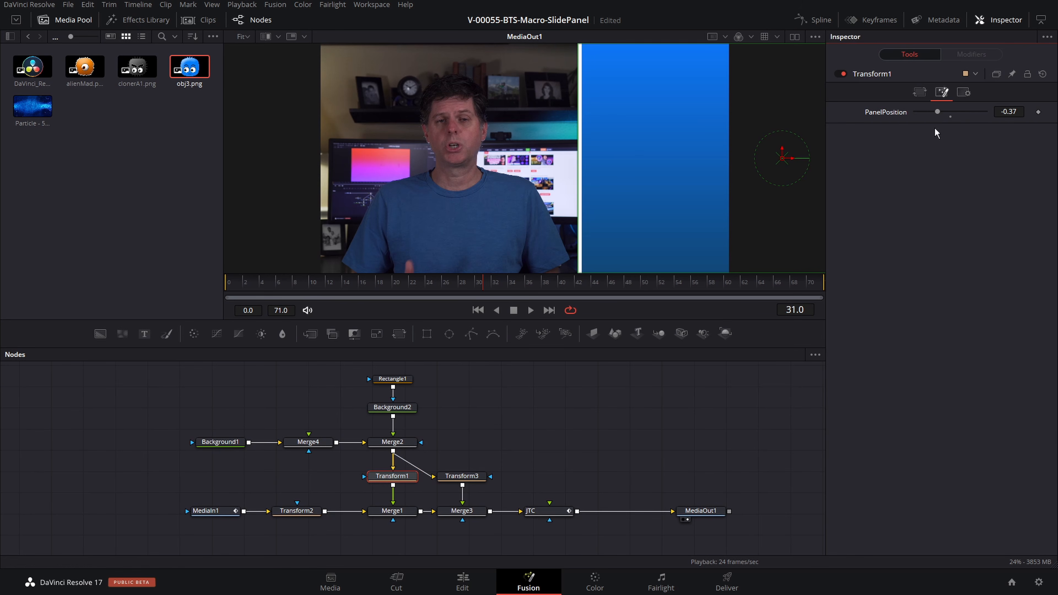
- Multiply PanelPosition by JTC.Value in Transform1's Center expression, moving the JTC node slightly along its connection
{"action": "left_click", "coordinate": [918, 93]}
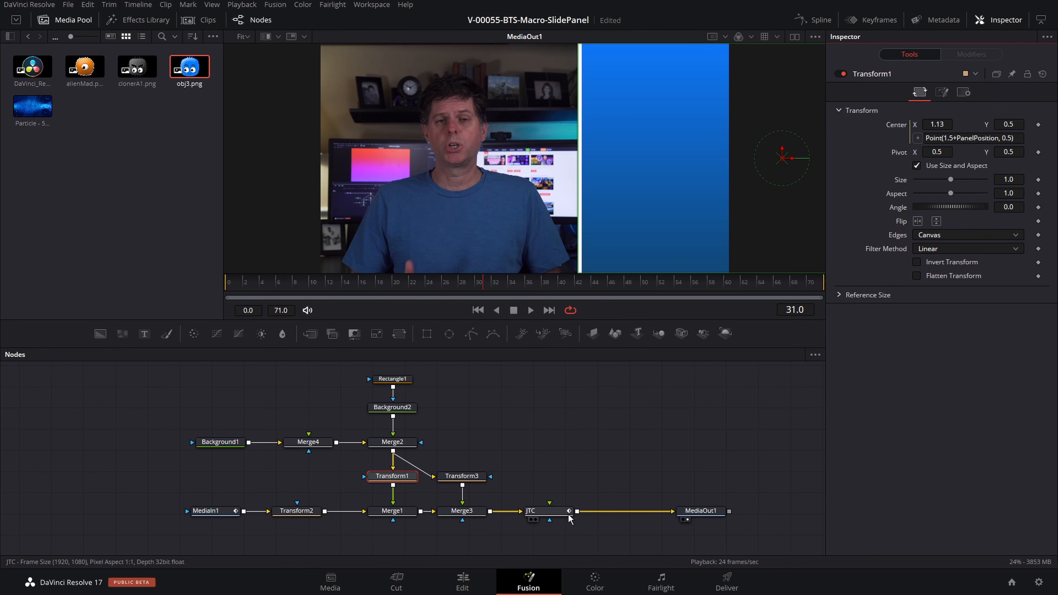
{"action": "mouse_move", "coordinate": [568, 514]}
{"action": "left_mouse_down"}
{"action": "mouse_move", "coordinate": [583, 513]}
{"action": "mouse_move", "coordinate": [569, 514]}
{"action": "left_mouse_up"}
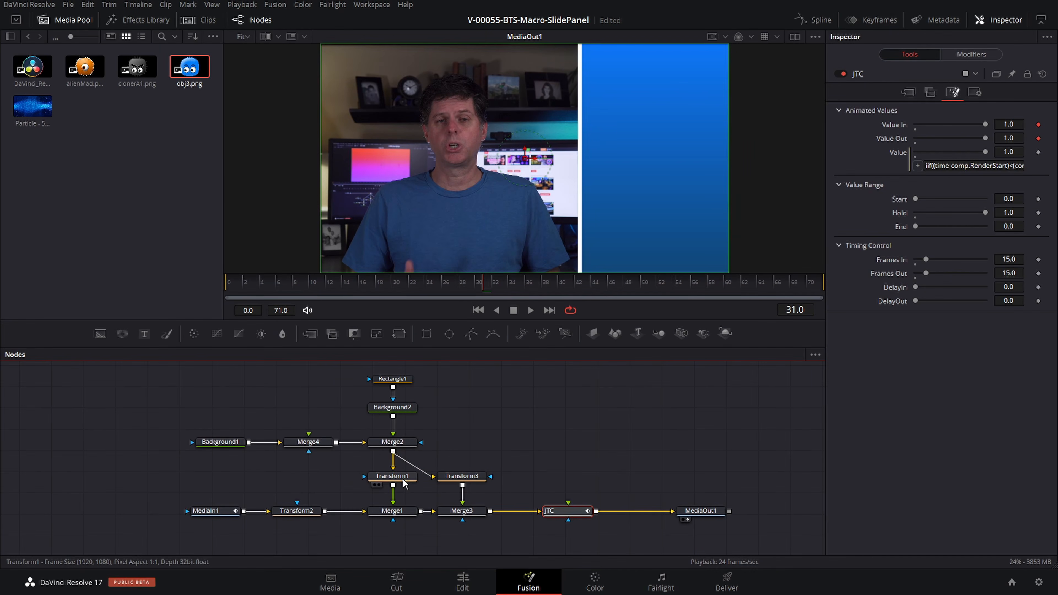
{"action": "left_click", "coordinate": [366, 464]}
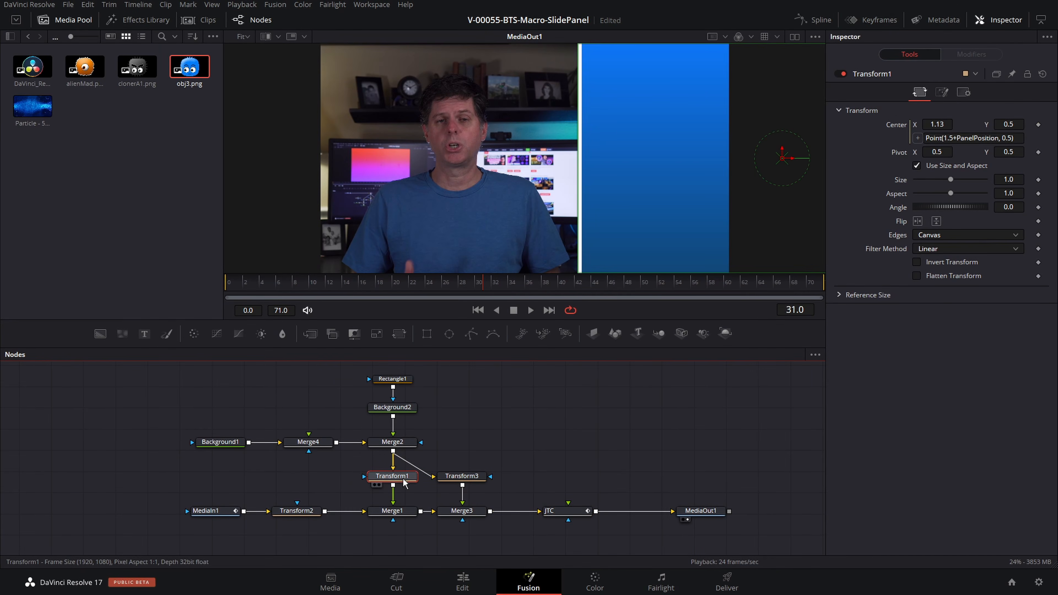
{"action": "left_click", "coordinate": [996, 138]}
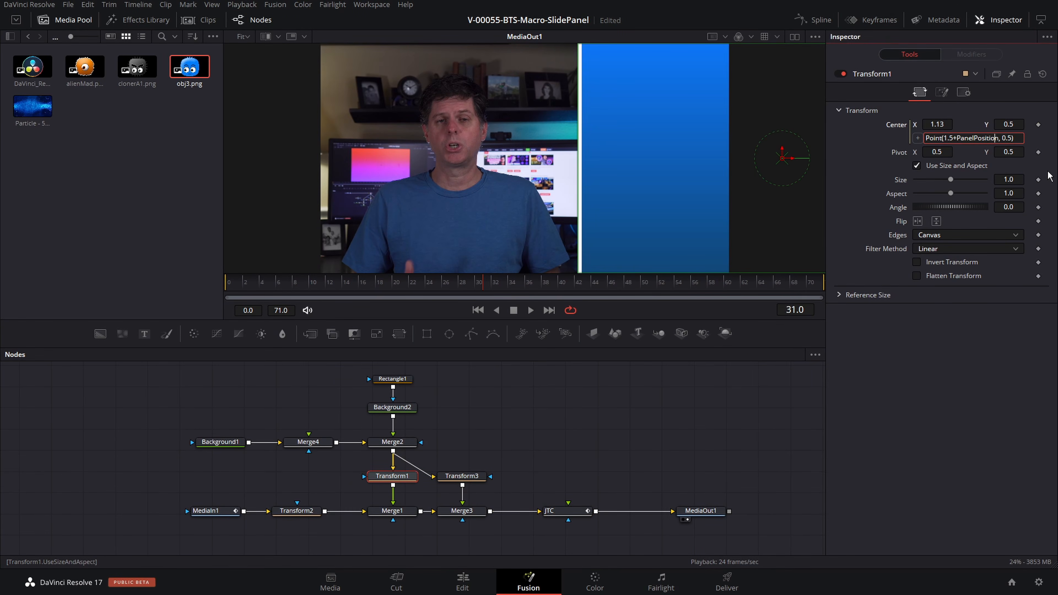
{"action": "type", "text": "*JTC"}
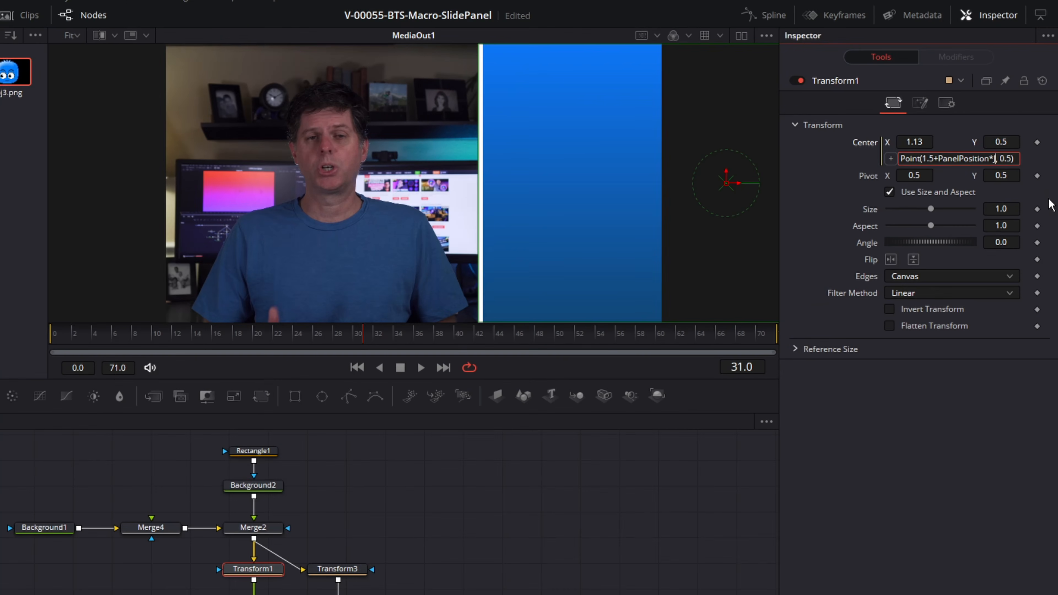
{"action": "type", "text": "Value"}
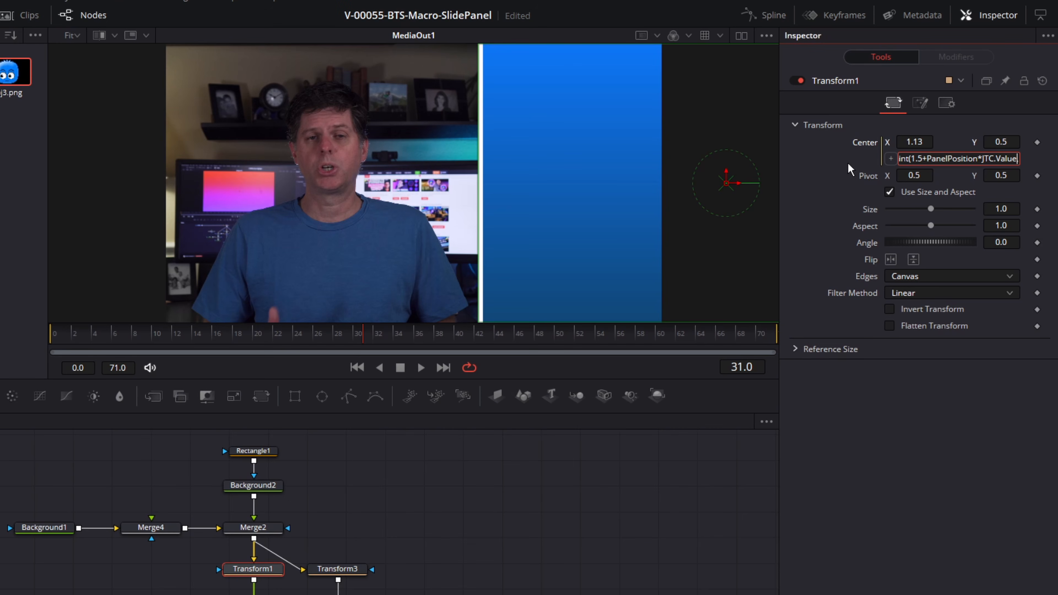
{"action": "key", "text": "Return"}
- Return to frame 0, pin the JTC node's controls in the Inspector and show Transform1's controls alongside them
{"action": "left_click", "coordinate": [52, 344]}
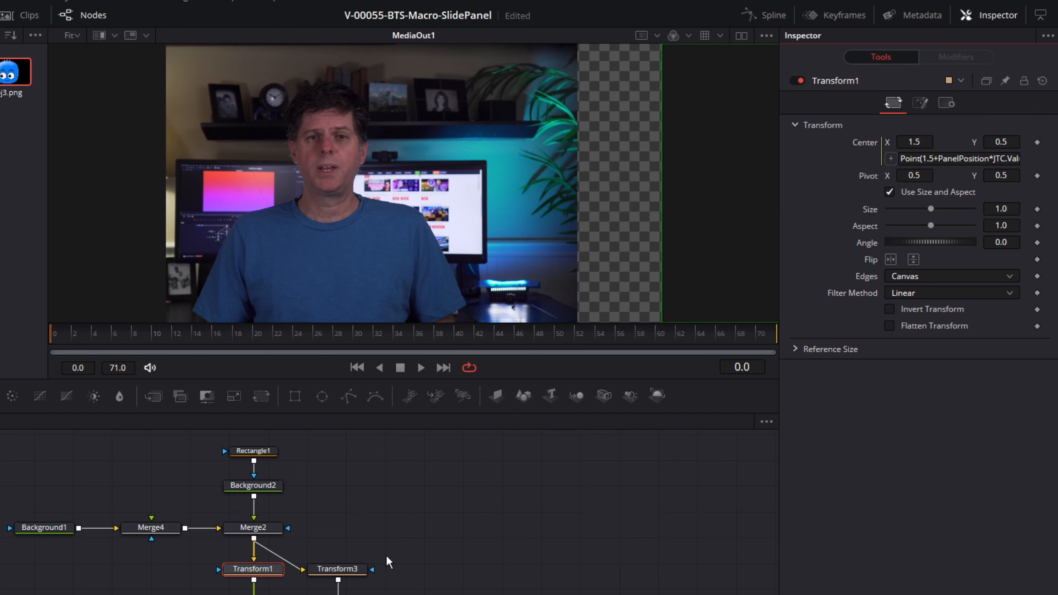
{"action": "left_click", "coordinate": [466, 592]}
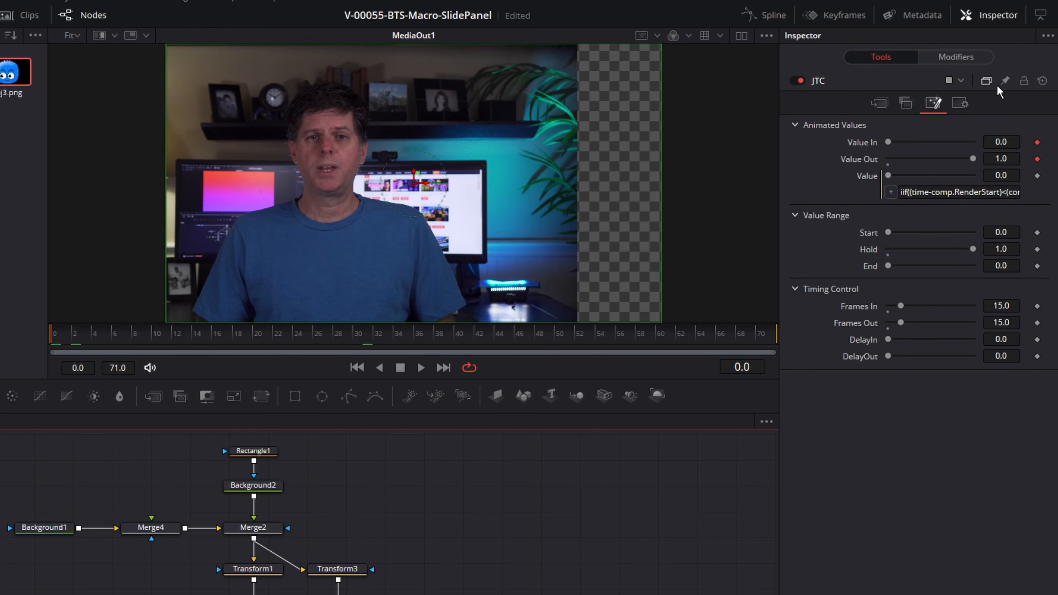
{"action": "left_click", "coordinate": [1005, 83]}
{"action": "left_click", "coordinate": [253, 569]}
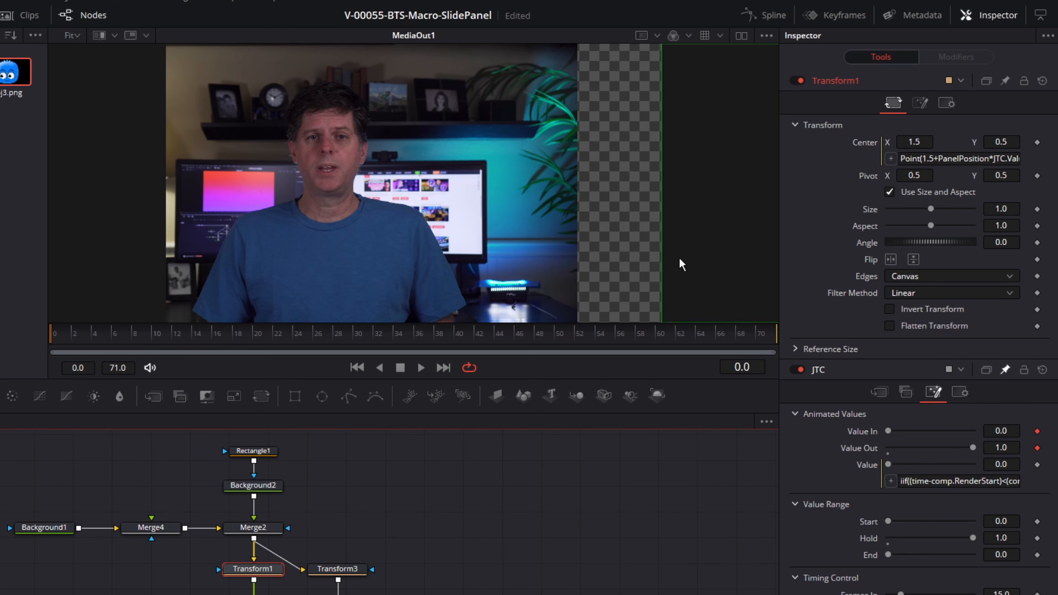
- Play and scrub the composition to compare the panel's slide in and out with JTC's animated Value
{"action": "key", "text": "space"}
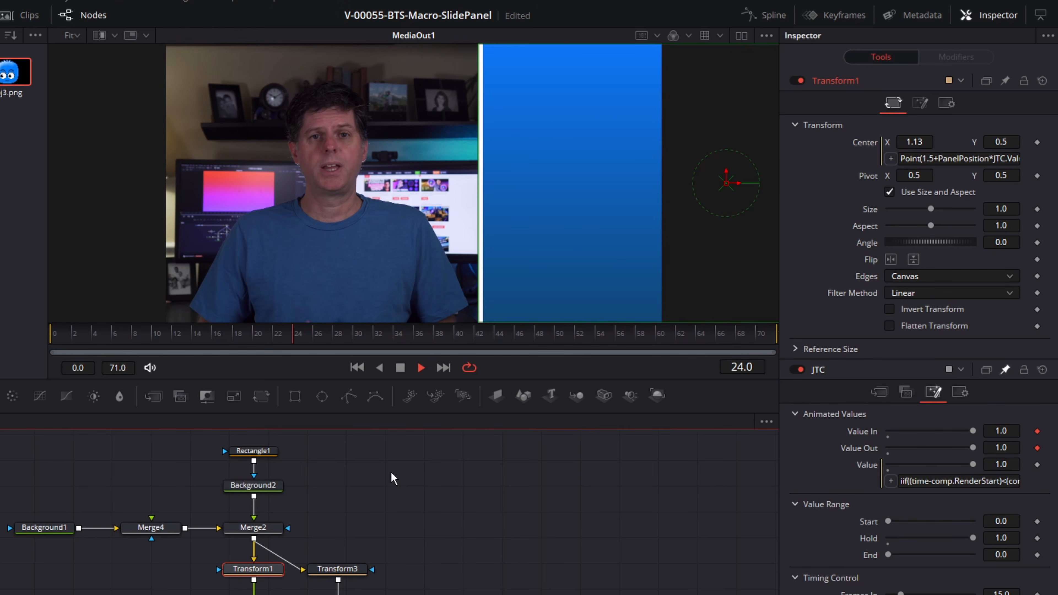
{"action": "key", "text": "space"}
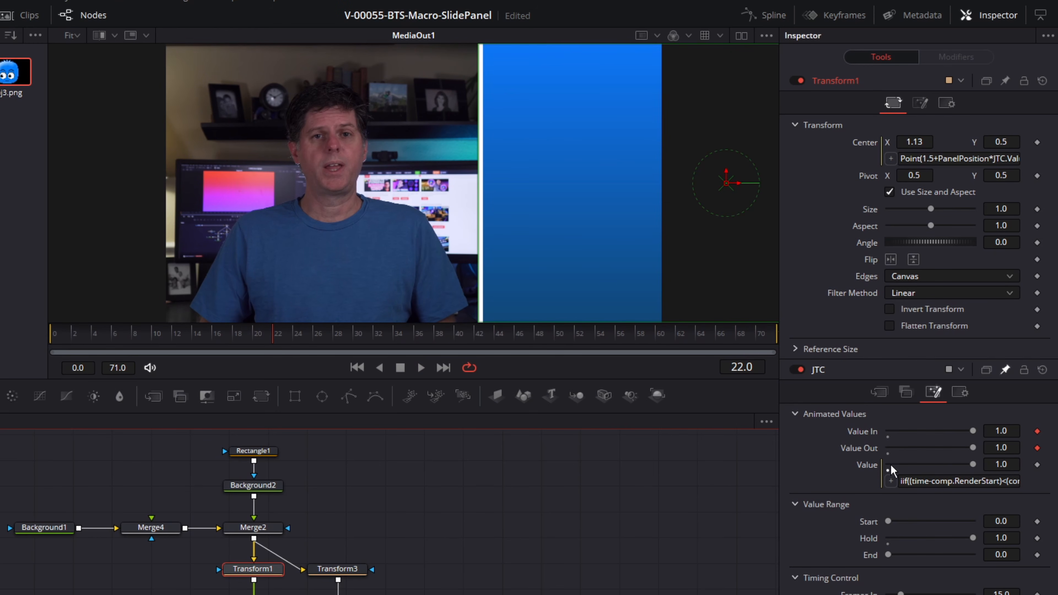
{"action": "left_click_drag", "start_coordinate": [699, 347], "coordinate": [456, 338]}
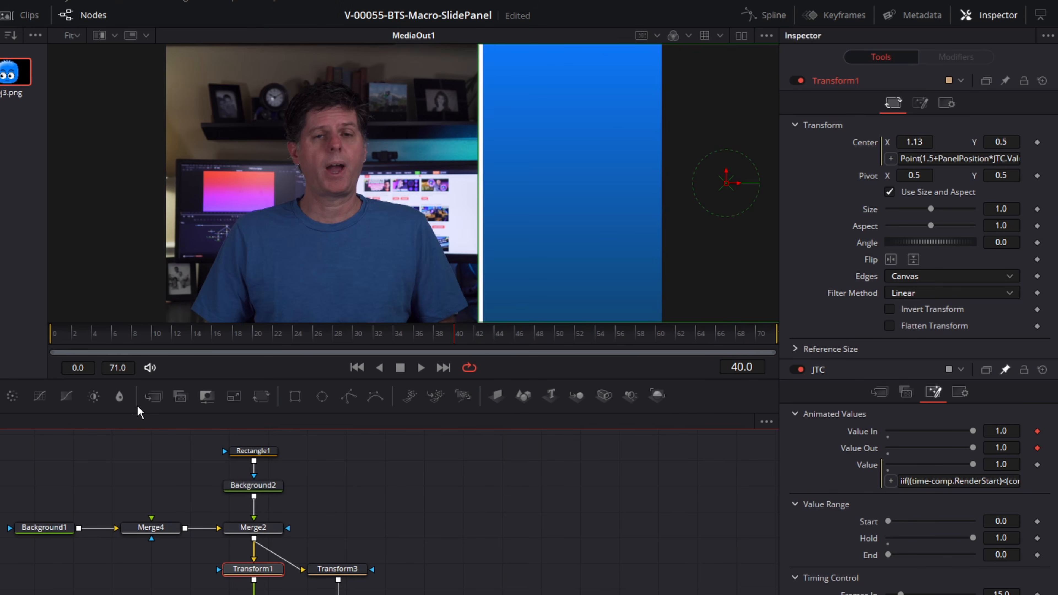
{"action": "left_click_drag", "start_coordinate": [107, 337], "coordinate": [51, 338]}
{"action": "key", "text": "space"}
{"action": "key", "text": "space"}
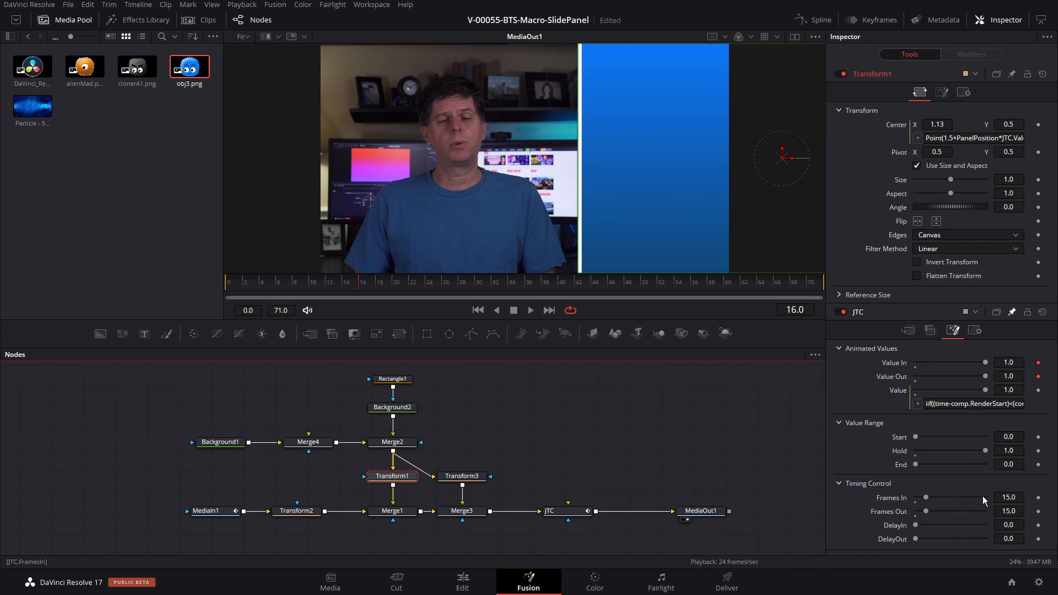
- Set JTC's Frames In to 8 and Frames Out to 30, and preview the panel animation from the start
{"action": "double_click", "coordinate": [1008, 497]}
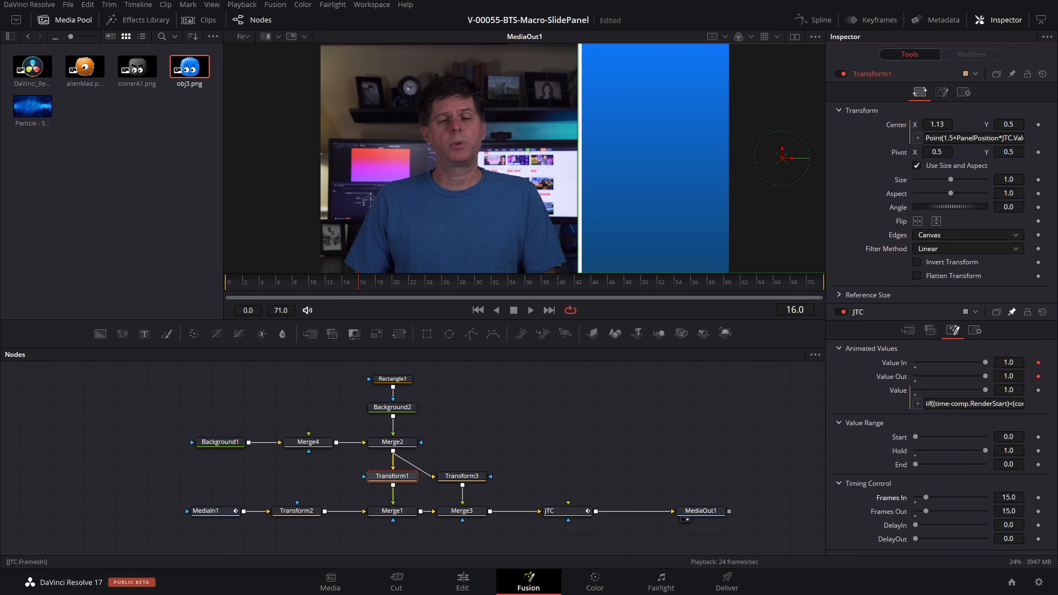
{"action": "type", "text": "8"}
{"action": "double_click", "coordinate": [1008, 511]}
{"action": "type", "text": "30"}
{"action": "key", "text": "Return"}
{"action": "left_click_drag", "start_coordinate": [242, 285], "coordinate": [179, 283]}
{"action": "key", "text": "space"}
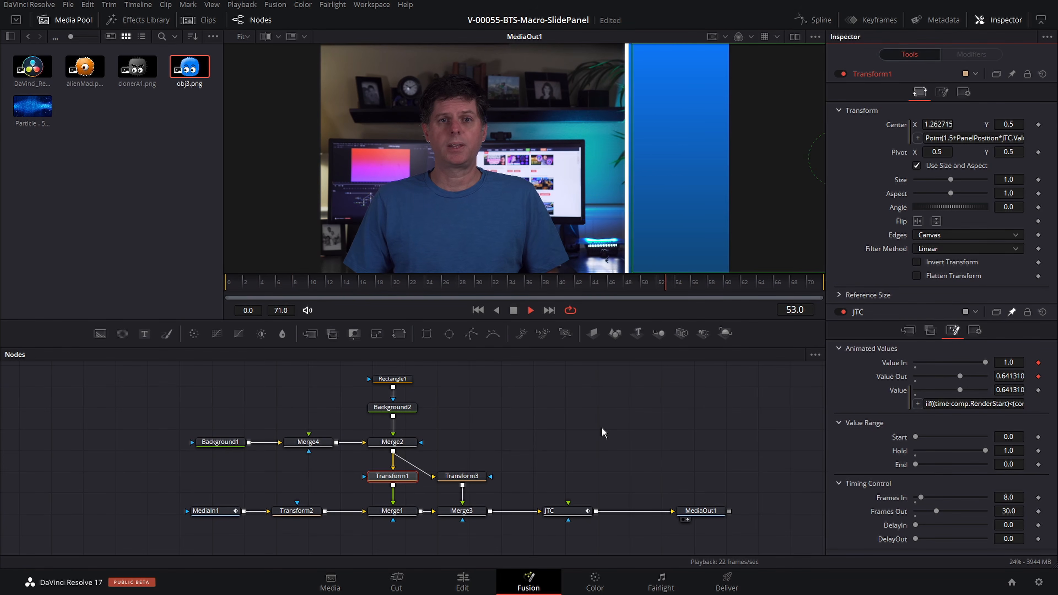
{"action": "key", "text": "space"}
- Set JTC's Frames In to 30 and play back the panel animation
{"action": "left_click", "coordinate": [1013, 498]}
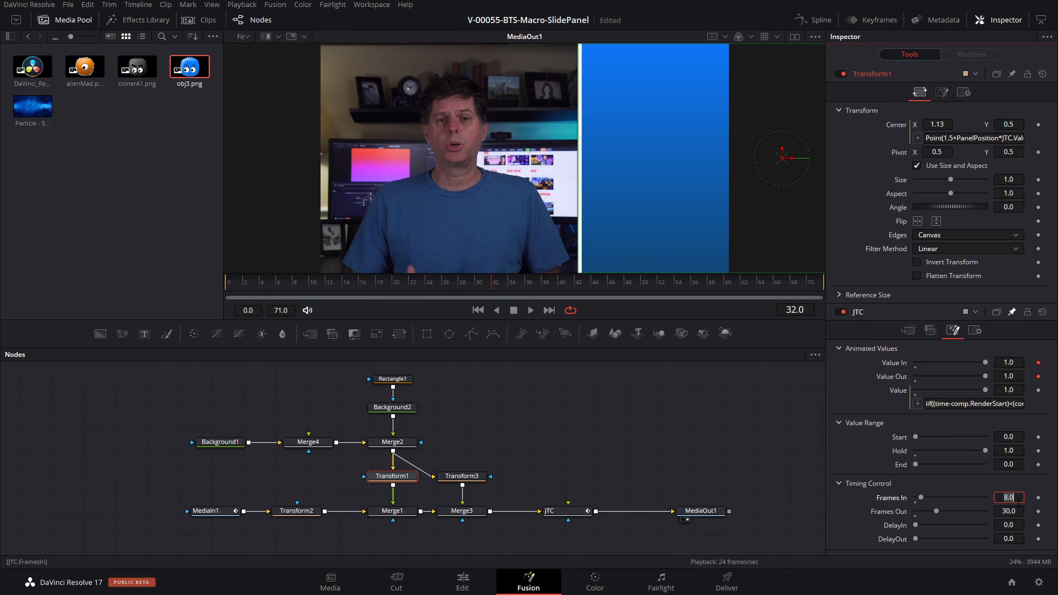
{"action": "type", "text": "30"}
{"action": "key", "text": "Return"}
{"action": "left_click", "coordinate": [275, 283]}
{"action": "key", "text": "space"}
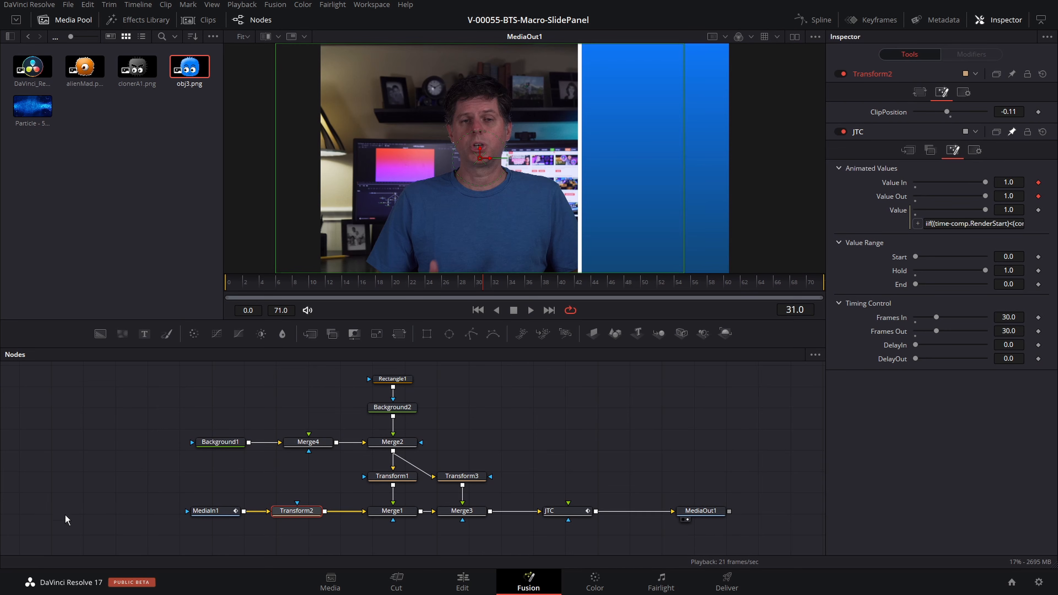
- Multiply ClipPosition by JTC.Value in Transform2's Center expression
{"action": "left_click", "coordinate": [289, 512]}
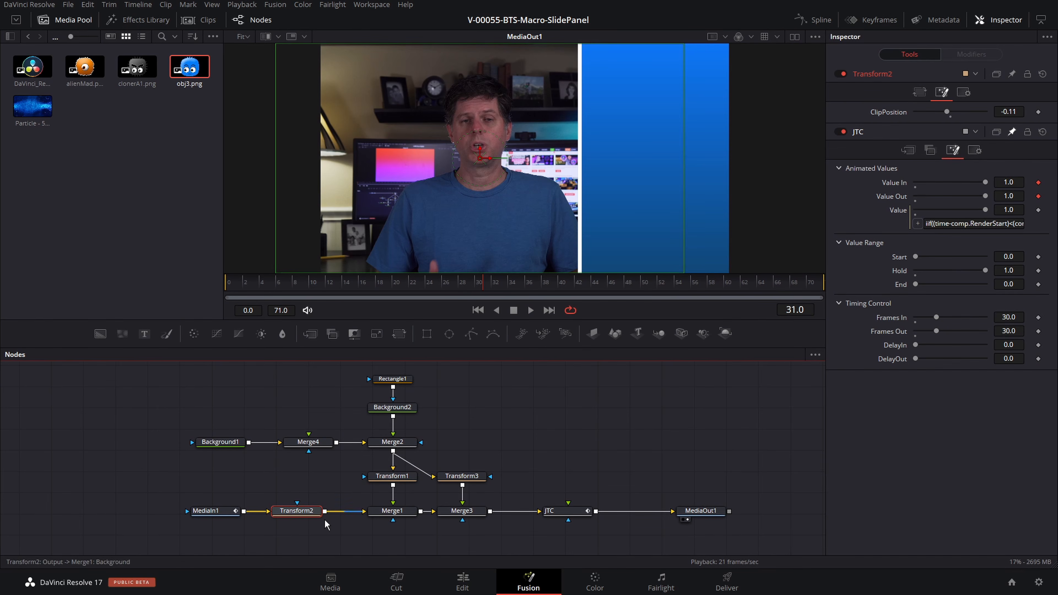
{"action": "left_click_drag", "start_coordinate": [947, 112], "coordinate": [947, 113]}
{"action": "left_click", "coordinate": [920, 92]}
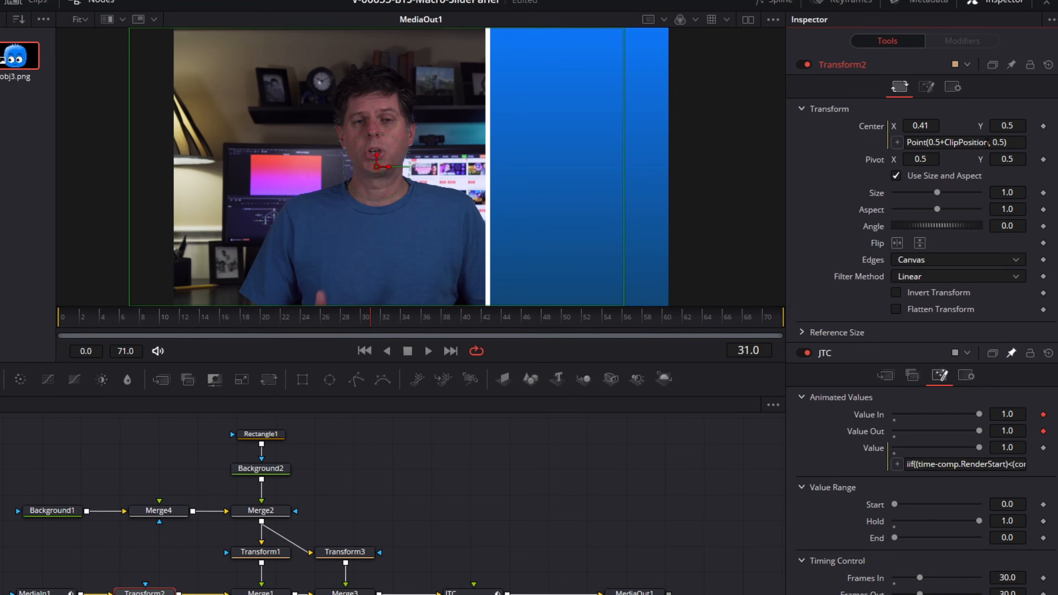
{"action": "left_click", "coordinate": [988, 142]}
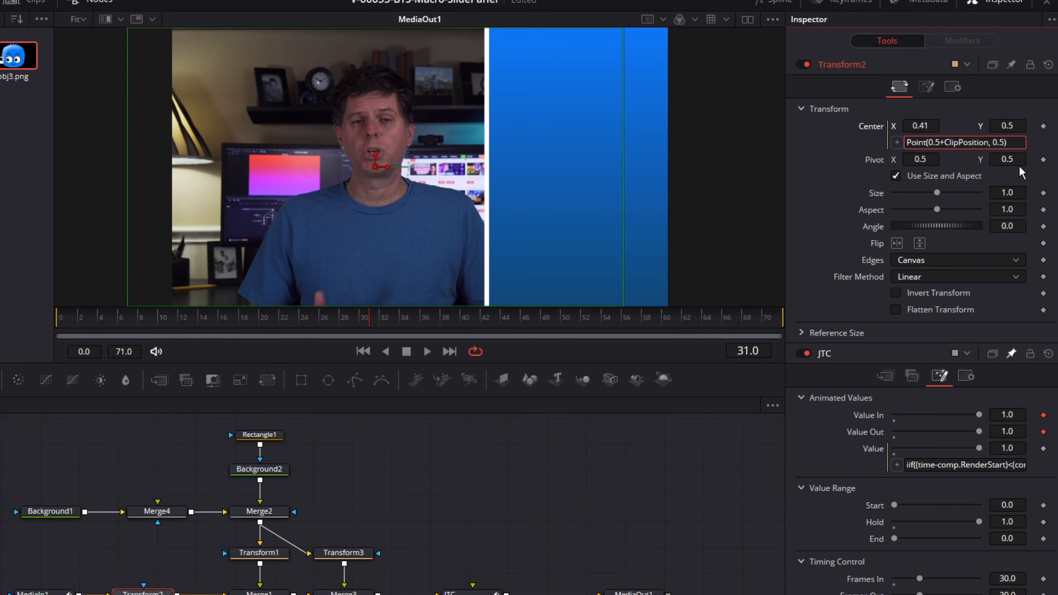
{"action": "type", "text": "*JTC.Value"}
{"action": "key", "text": "Return"}
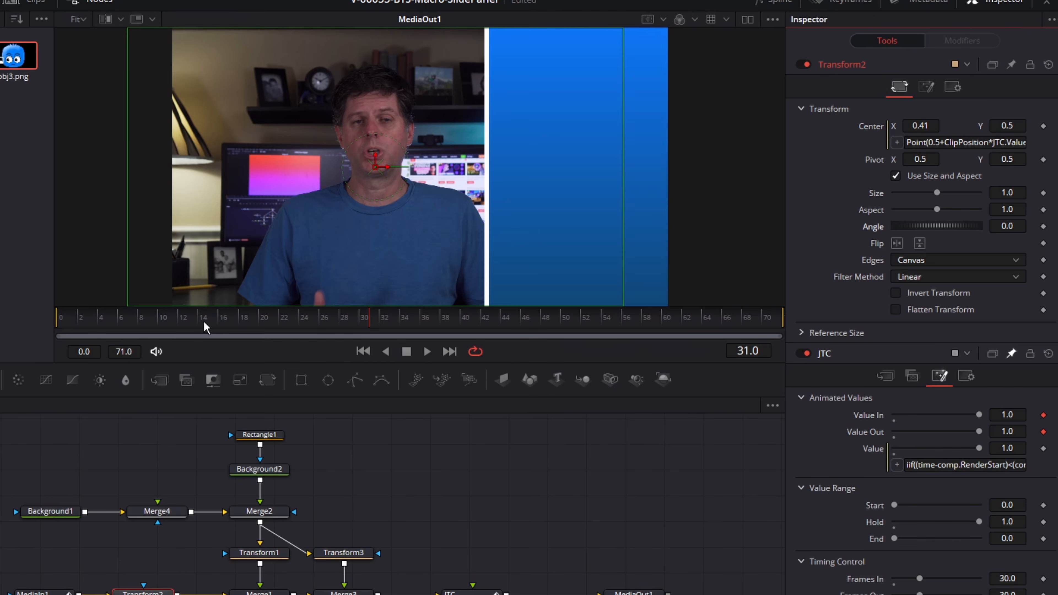
- Play from the start to check the clip's movement together with the sliding panel
{"action": "left_click_drag", "start_coordinate": [205, 327], "coordinate": [21, 327]}
{"action": "key", "text": "space"}
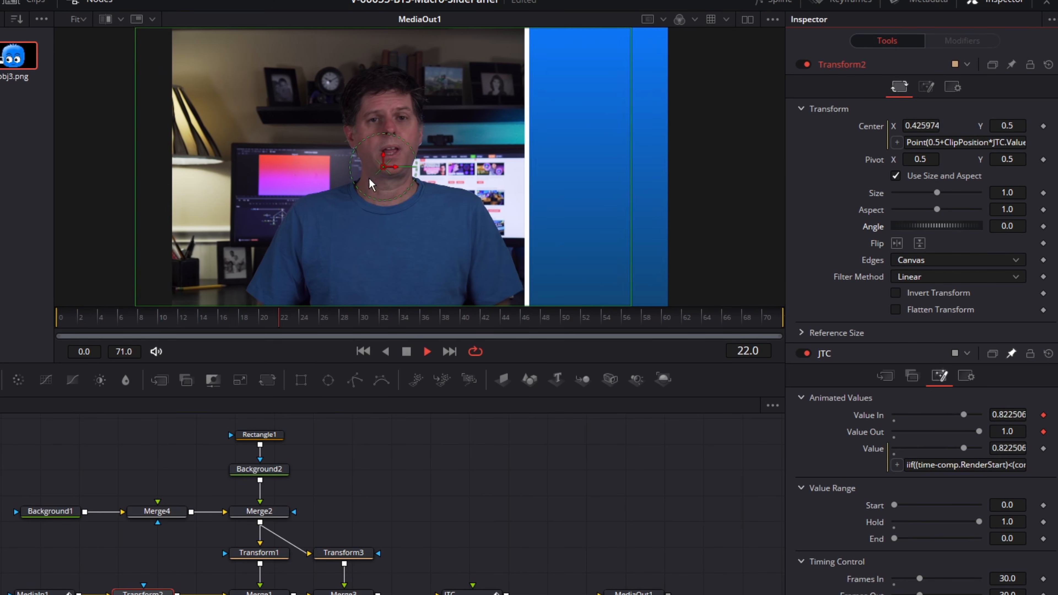
{"action": "key", "text": "space"}
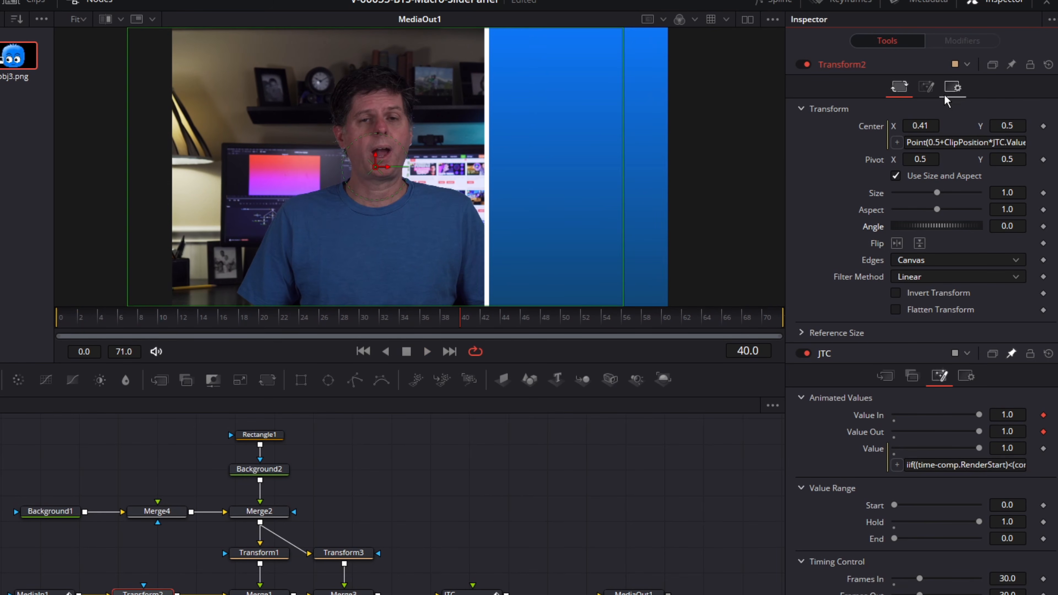
- Set Transform2's ClipPosition to -0.19 and preview the combined animation from the first frame
{"action": "left_click", "coordinate": [927, 87]}
{"action": "left_click_drag", "start_coordinate": [937, 110], "coordinate": [933, 116]}
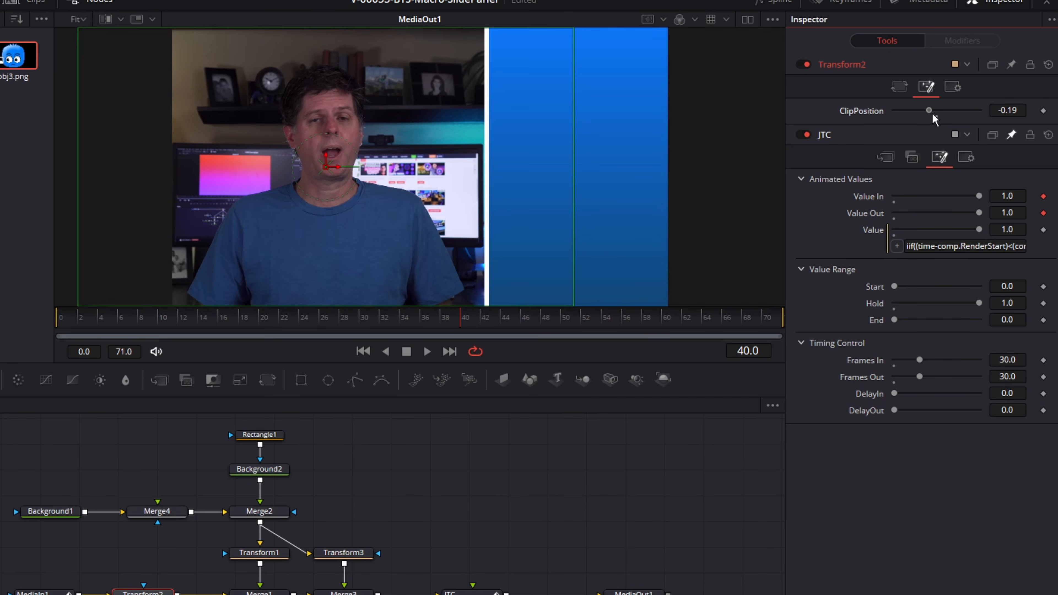
{"action": "left_click_drag", "start_coordinate": [132, 320], "coordinate": [57, 325]}
{"action": "key", "text": "space"}
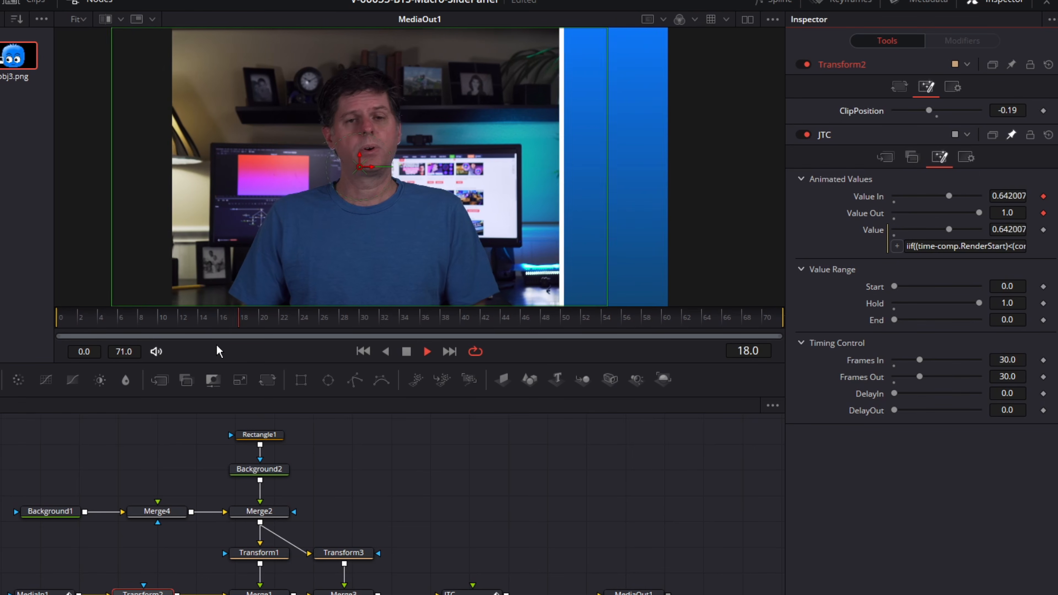
{"action": "key", "text": "space"}
- Multiply Transform1.PanelPosition by JTC.Value in Transform3's Center expression
{"action": "left_click", "coordinate": [371, 556]}
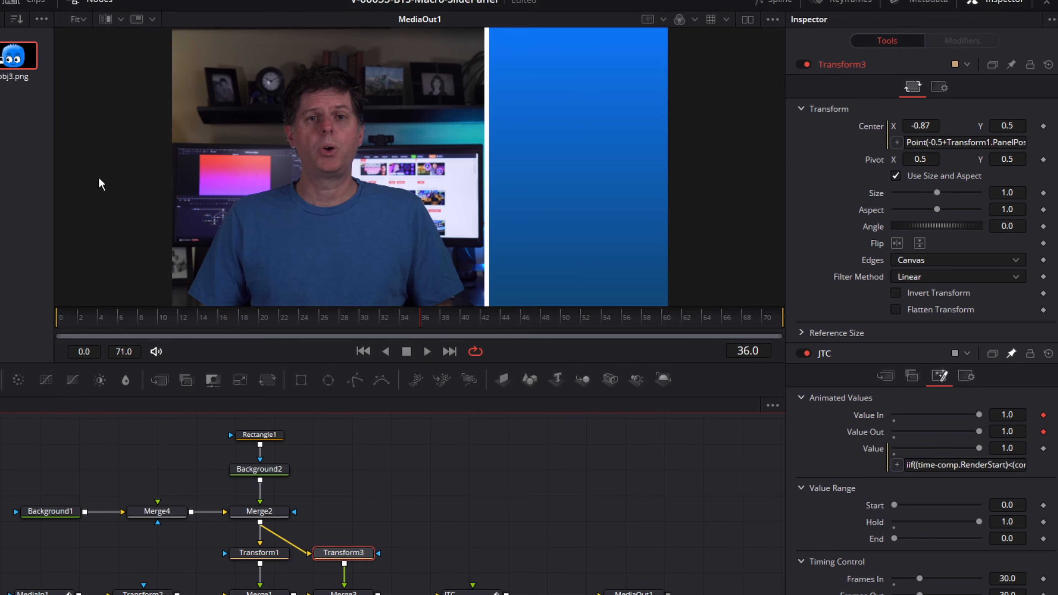
{"action": "left_click", "coordinate": [1008, 142]}
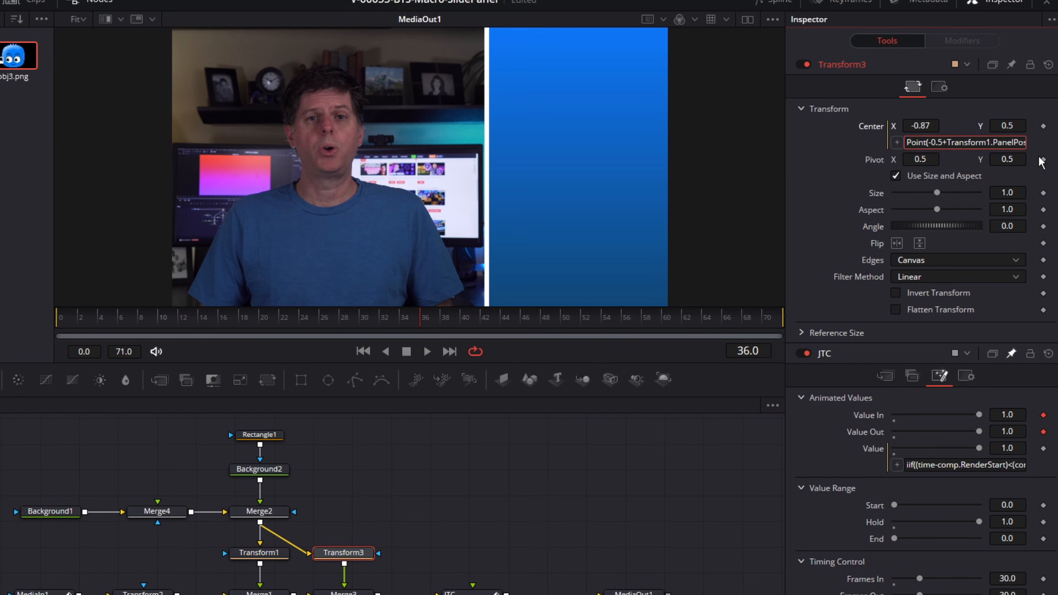
{"action": "key", "text": "End"}
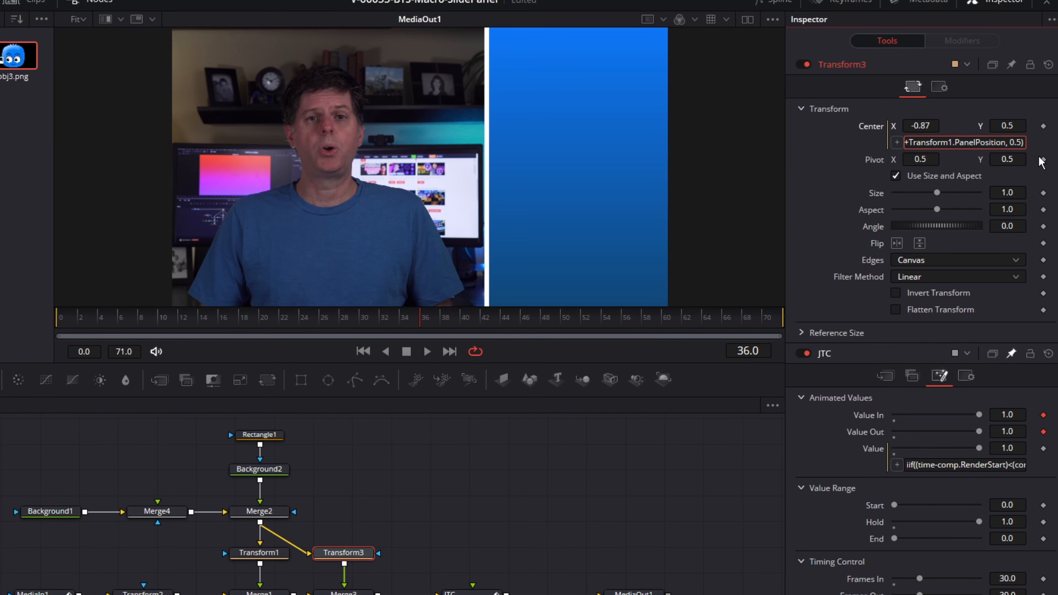
{"action": "type", "text": "*JTC.Value"}
{"action": "key", "text": "Return"}
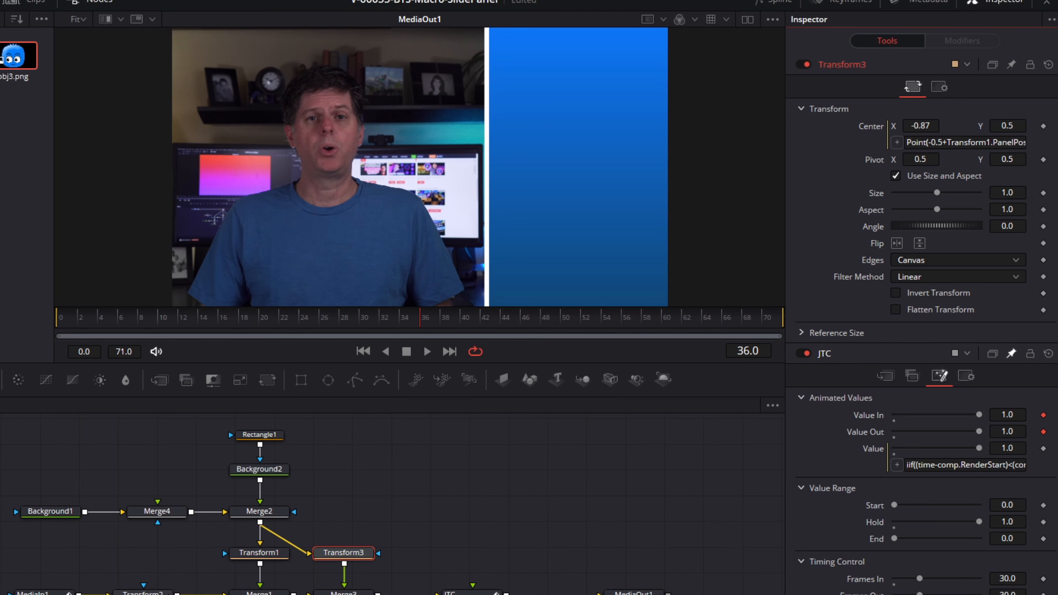
- Raise Transform1's PanelPosition to a positive value, set Transform2's ClipPosition to 0.17, and preview the opposite-side slide from the start
{"action": "left_click", "coordinate": [167, 593]}
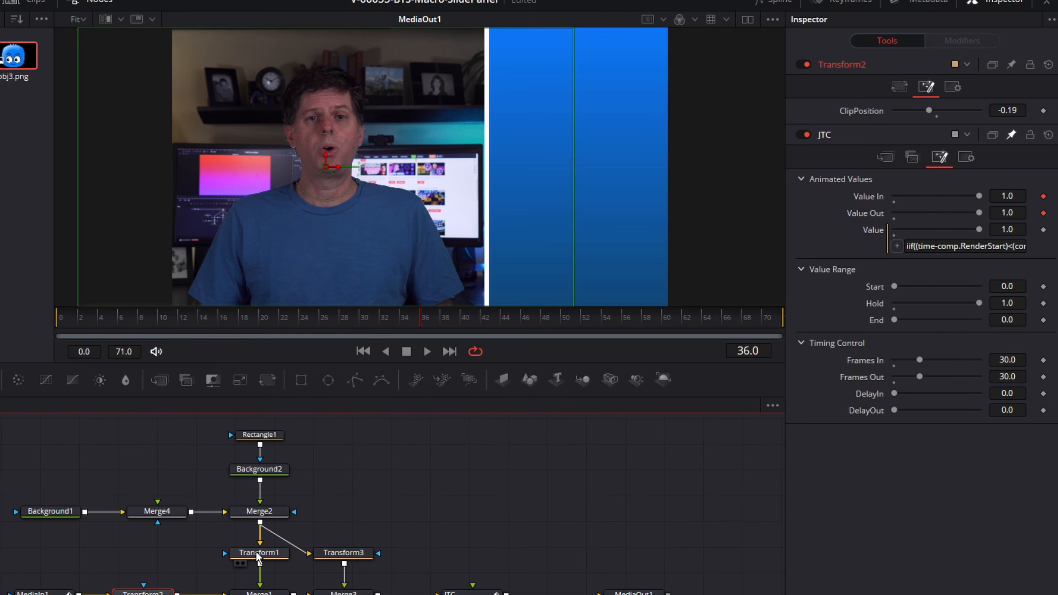
{"action": "left_click", "coordinate": [262, 557]}
{"action": "left_click", "coordinate": [927, 88]}
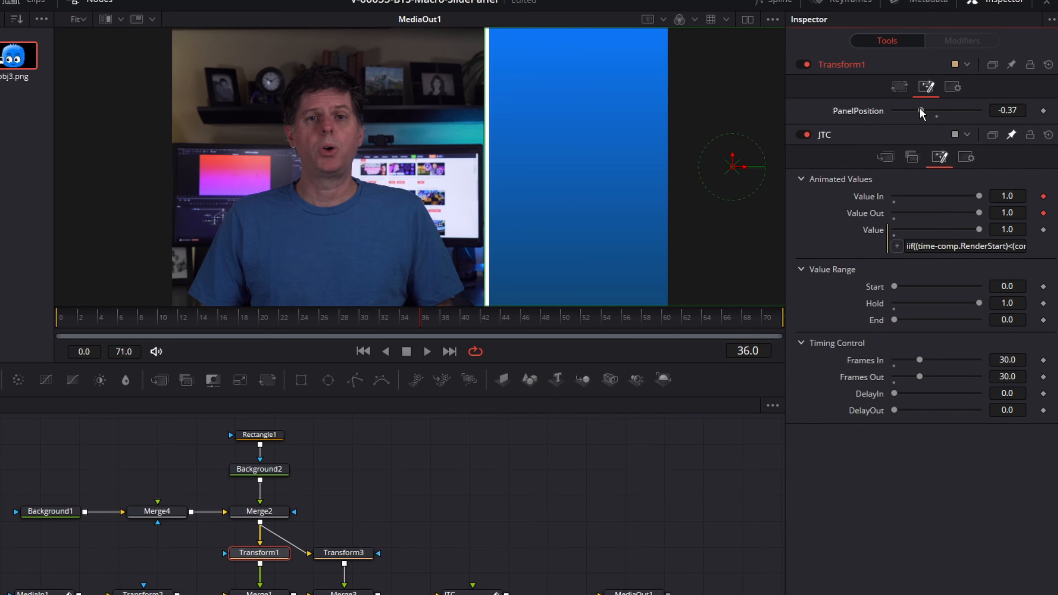
{"action": "left_click_drag", "start_coordinate": [922, 111], "coordinate": [944, 111]}
{"action": "left_click", "coordinate": [150, 593]}
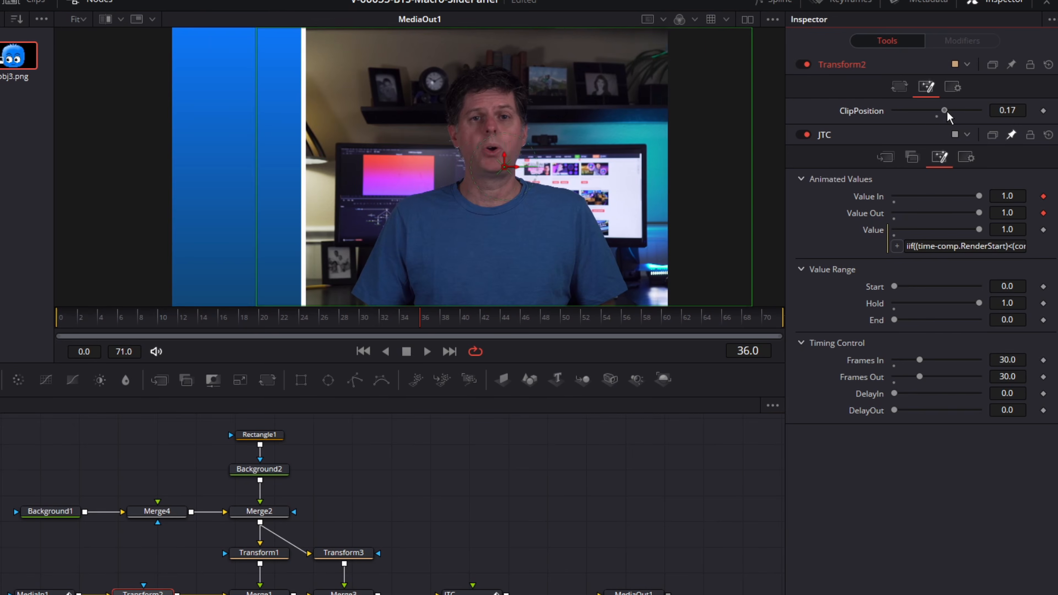
{"action": "left_click_drag", "start_coordinate": [85, 324], "coordinate": [21, 323]}
{"action": "key", "text": "space"}
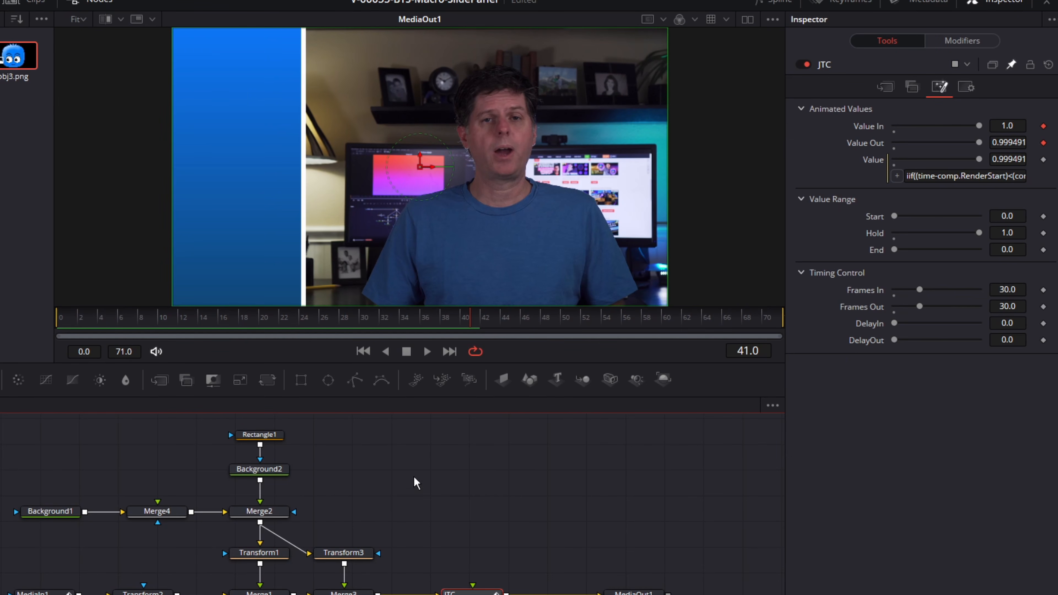
- Set JTC's Frames In and Frames Out to 15 and play the composition to check the faster slide
{"action": "left_click_drag", "start_coordinate": [499, 483], "coordinate": [477, 480]}
{"action": "left_click_drag", "start_coordinate": [451, 584], "coordinate": [455, 589]}
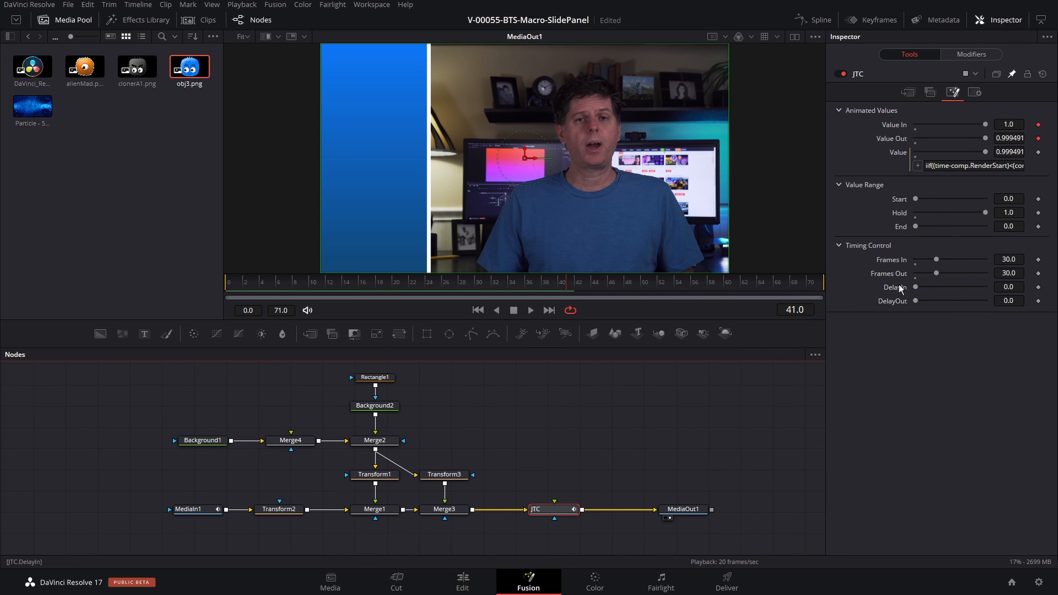
{"action": "left_click", "coordinate": [1004, 259]}
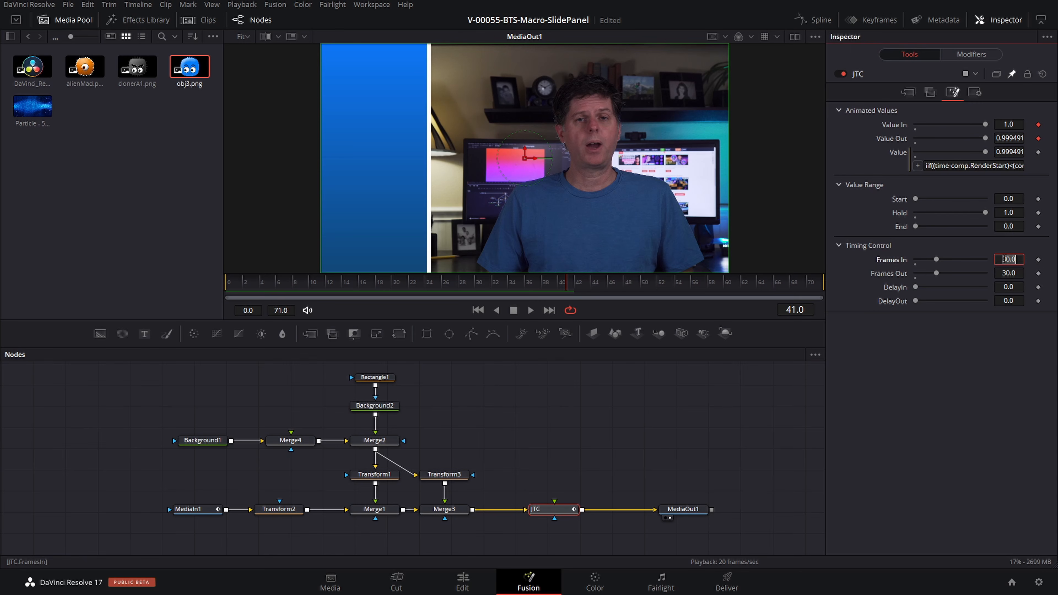
{"action": "type", "text": "15"}
{"action": "key", "text": "Tab"}
{"action": "type", "text": "15"}
{"action": "key", "text": "Return"}
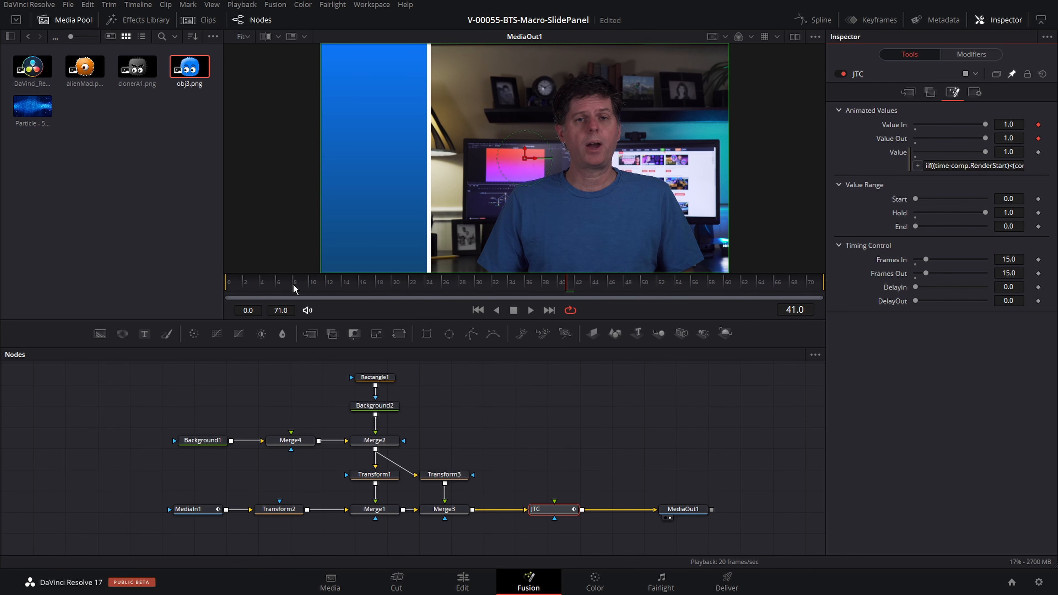
{"action": "left_click", "coordinate": [360, 284]}
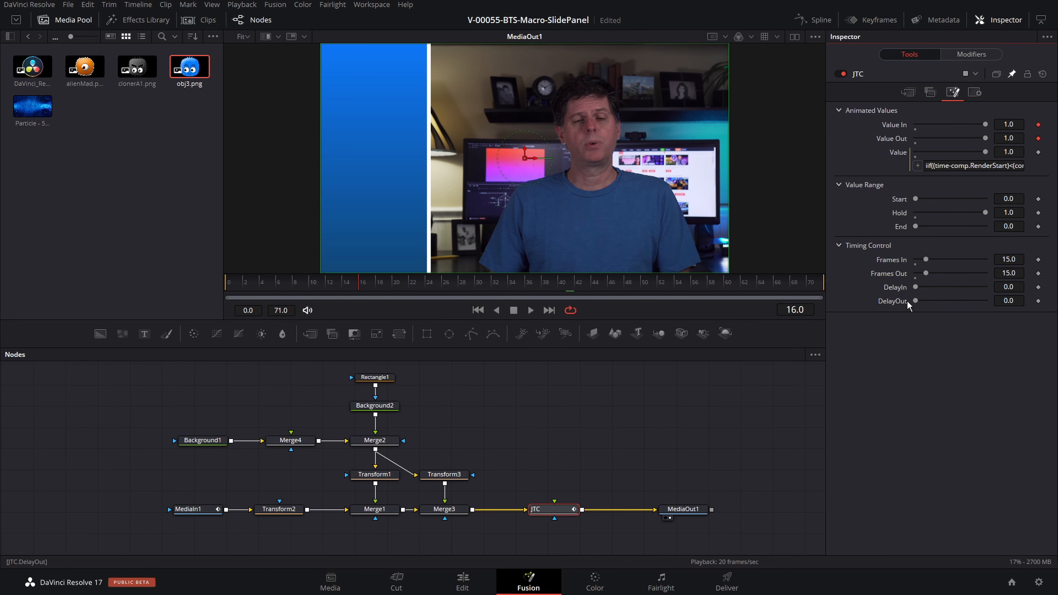
{"action": "key", "text": "space"}
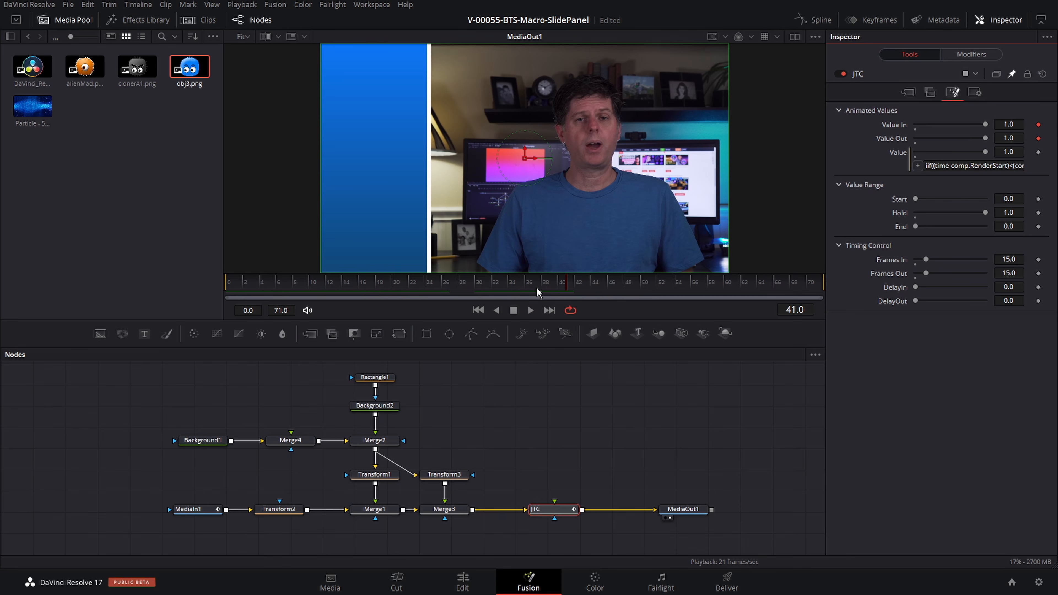
{"action": "key", "text": "space"}
- Set the Value In curve's easing to None for In and Back for Out, and preview the slide from near the start
{"action": "left_click", "coordinate": [971, 54]}
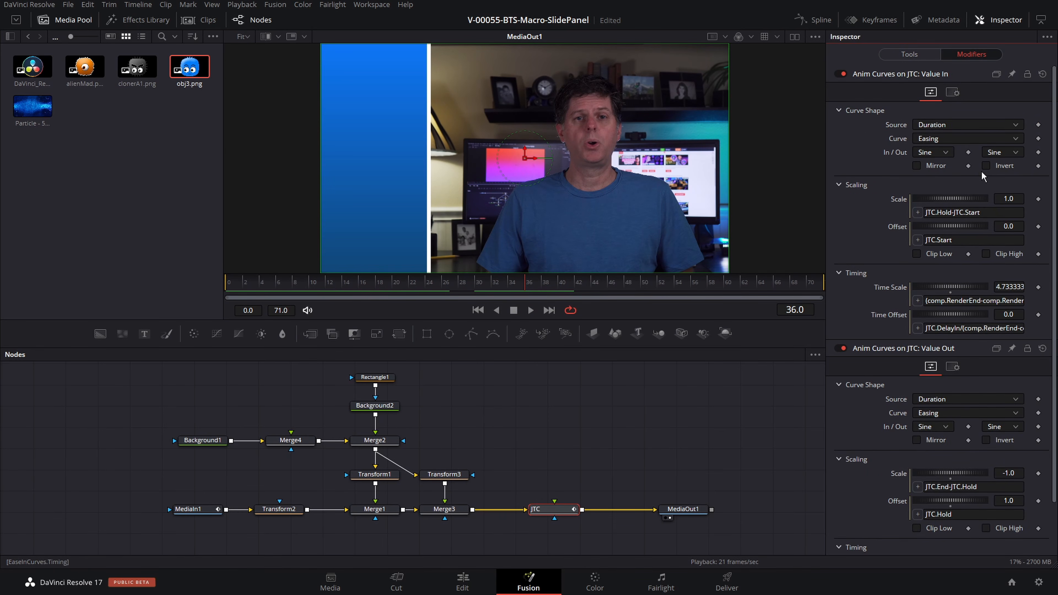
{"action": "left_click", "coordinate": [945, 153]}
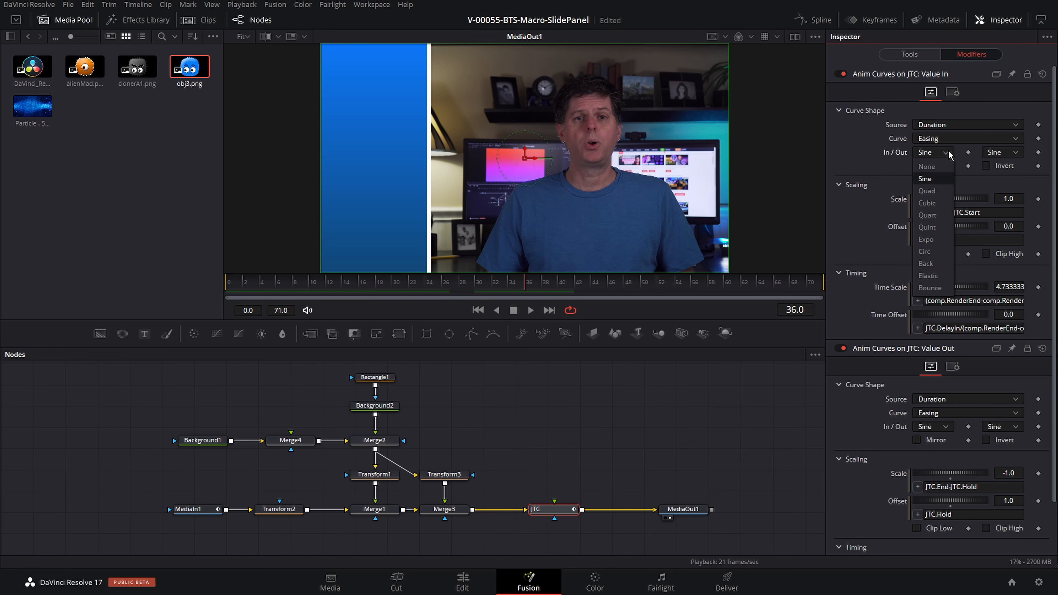
{"action": "left_click", "coordinate": [927, 167]}
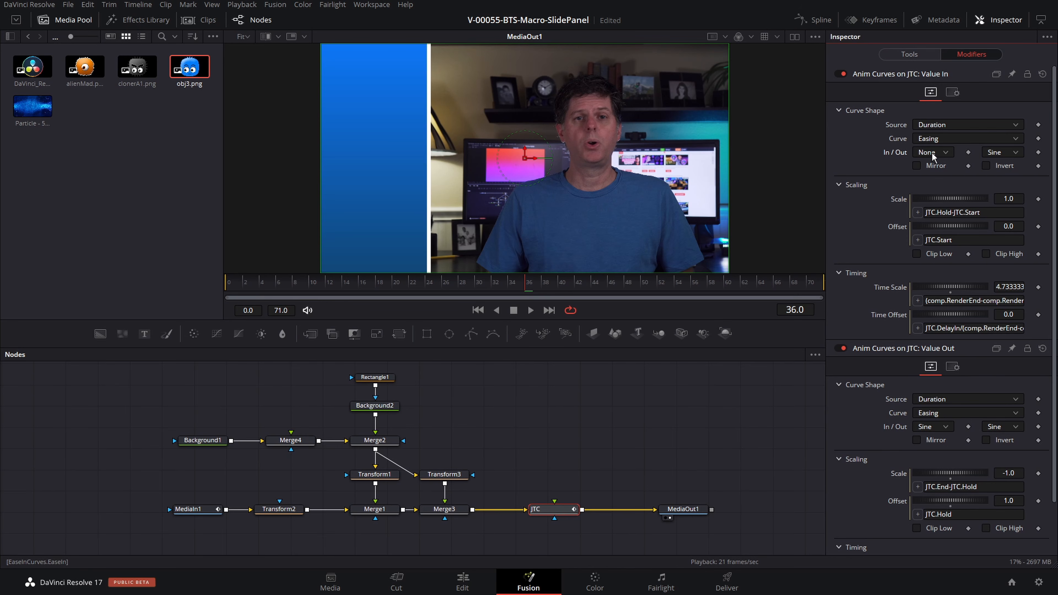
{"action": "left_click", "coordinate": [997, 153]}
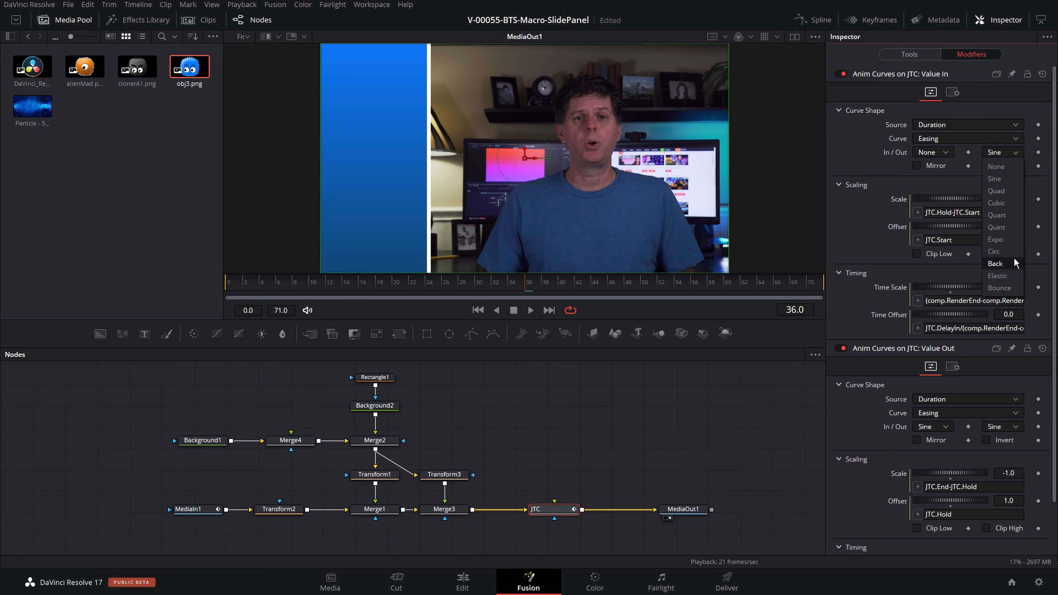
{"action": "left_click", "coordinate": [1002, 263]}
{"action": "mouse_move", "coordinate": [254, 283]}
{"action": "left_mouse_down"}
{"action": "mouse_move", "coordinate": [202, 293]}
{"action": "mouse_move", "coordinate": [244, 295]}
{"action": "left_mouse_up"}
{"action": "key", "text": "space"}
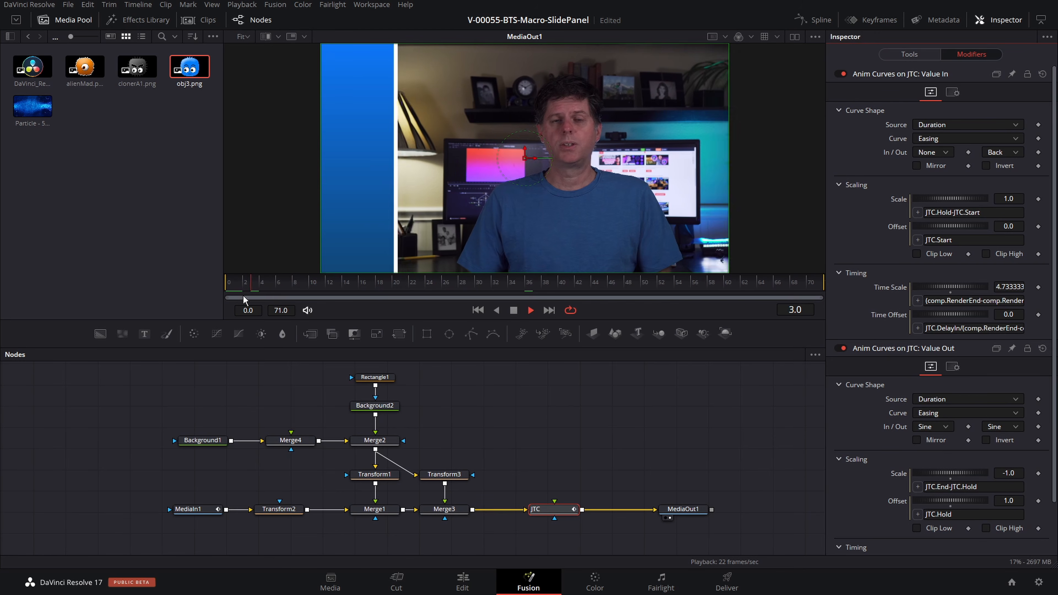
{"action": "key", "text": "space"}
- Try Elastic as the Value In curve's Out easing and preview the slide from the first frame
{"action": "left_click", "coordinate": [1006, 151]}
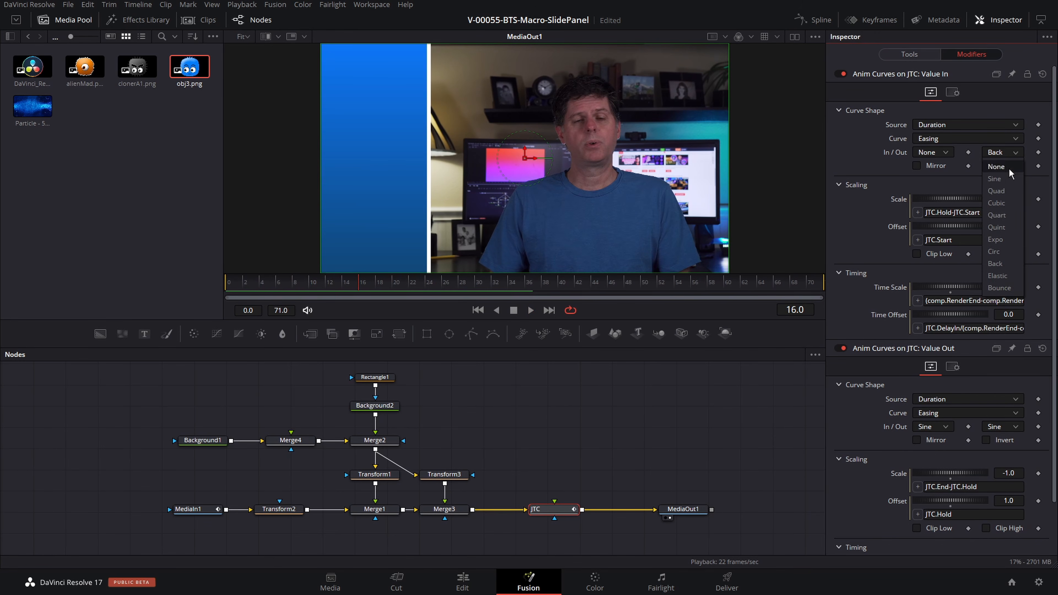
{"action": "left_click", "coordinate": [1009, 202]}
{"action": "left_click_drag", "start_coordinate": [263, 286], "coordinate": [221, 291]}
{"action": "key", "text": "space"}
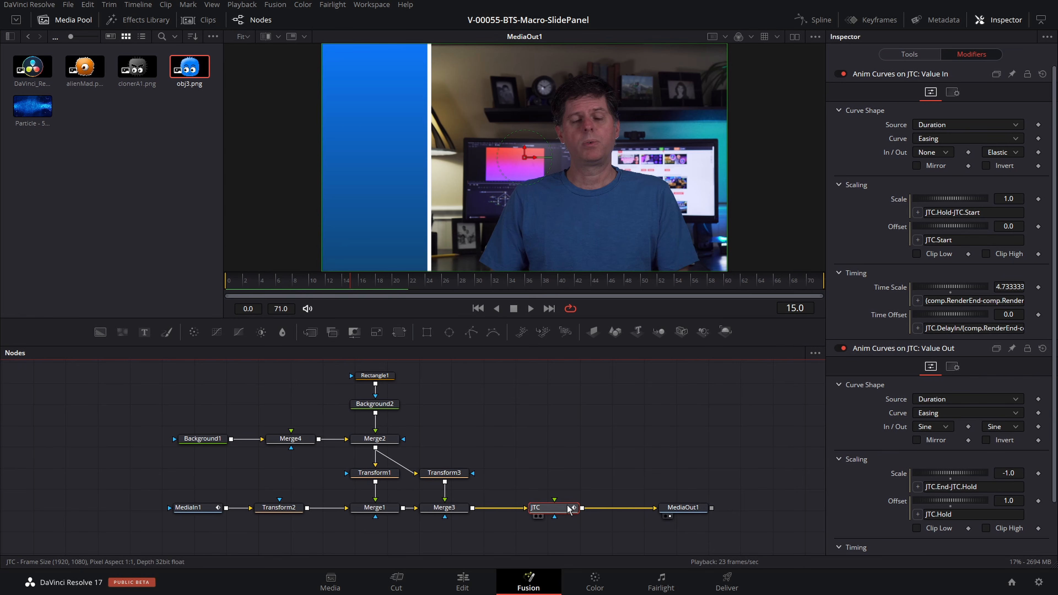
- Space out JTC and MediaOut1, and merge the DaVinci Resolve logo image into the connection between them
{"action": "left_click_drag", "start_coordinate": [569, 509], "coordinate": [539, 509]}
{"action": "left_click_drag", "start_coordinate": [683, 508], "coordinate": [720, 508]}
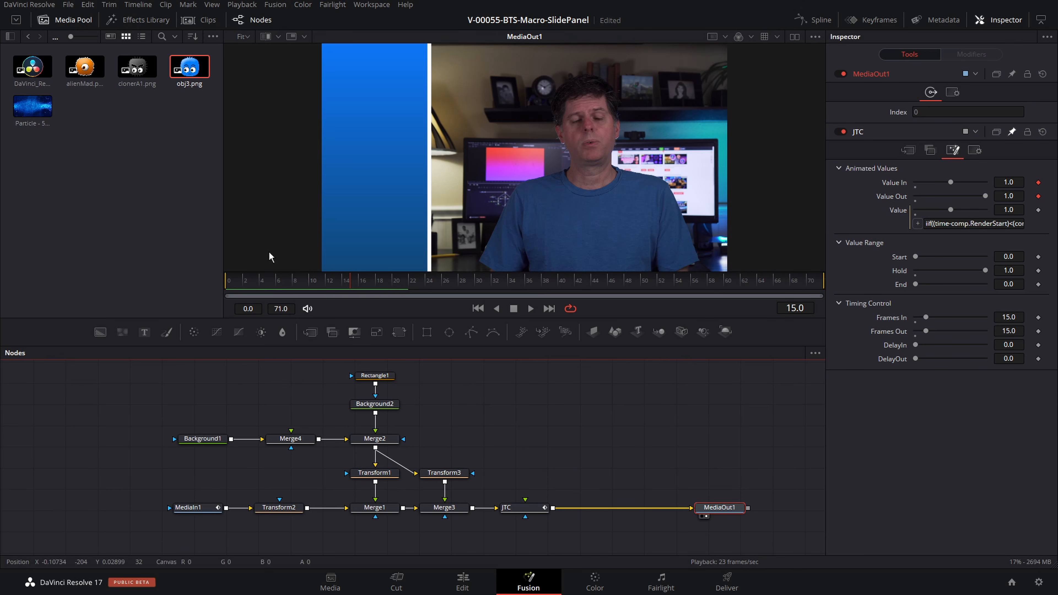
{"action": "left_click_drag", "start_coordinate": [32, 66], "coordinate": [552, 507]}
{"action": "left_click_drag", "start_coordinate": [616, 425], "coordinate": [601, 441]}
- Add a Transform node after the logo's MediaIn2 and enlarge the logo to a size of about 2.08
{"action": "left_click", "coordinate": [399, 333]}
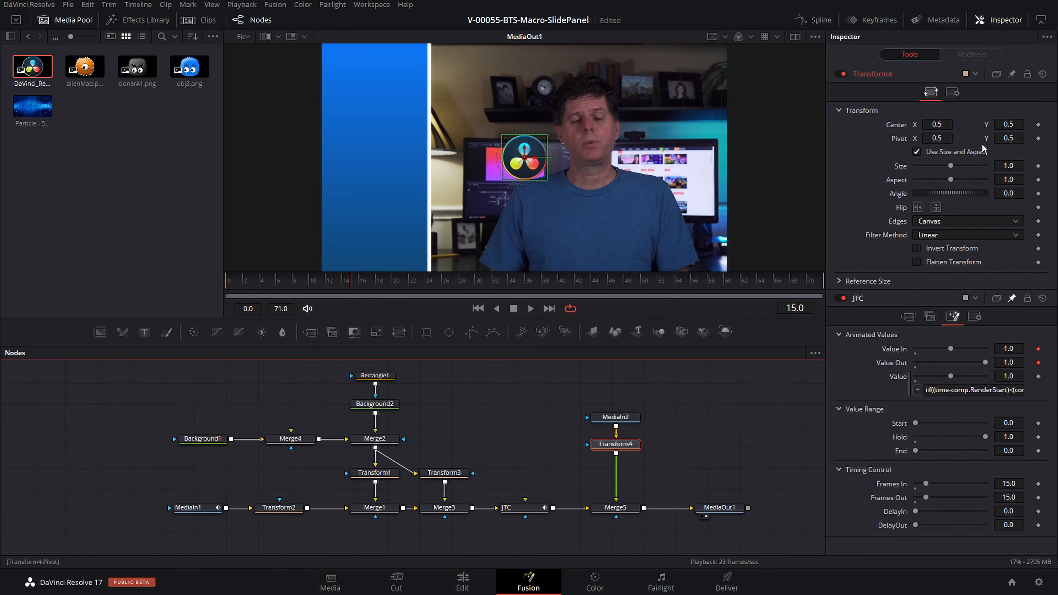
{"action": "left_click_drag", "start_coordinate": [951, 166], "coordinate": [961, 168]}
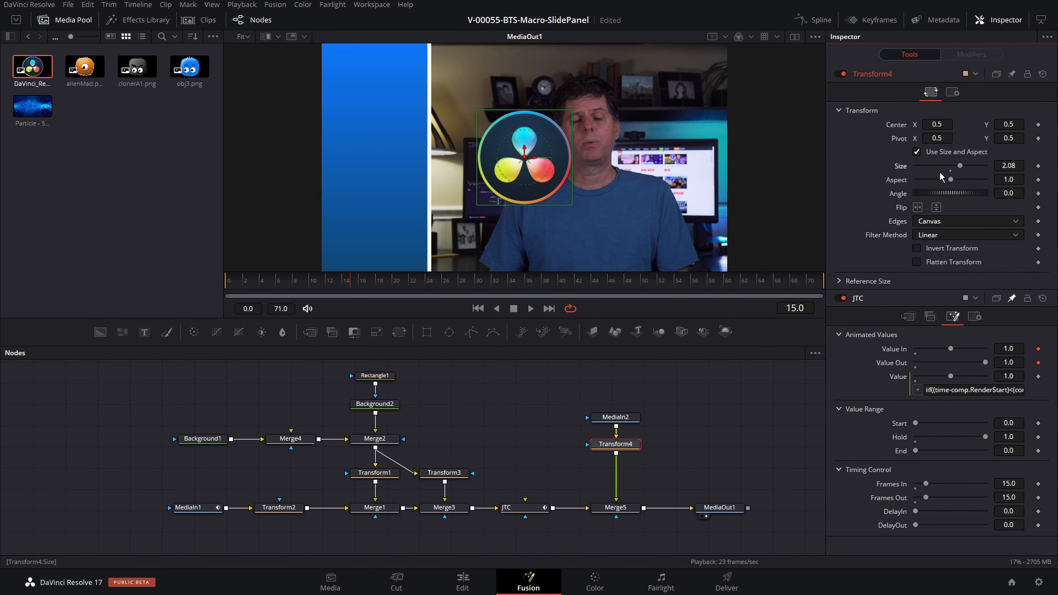
{"action": "left_click", "coordinate": [475, 280]}
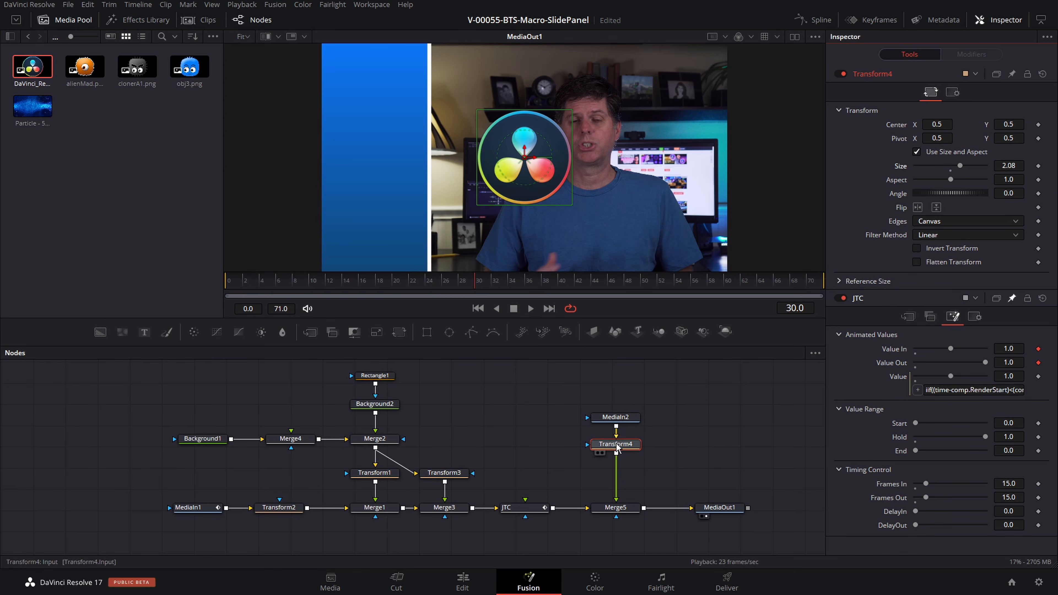
- Drive Merge5's Blend with the expression JTC.Value so the logo fades with the animation curve
{"action": "left_click", "coordinate": [625, 508]}
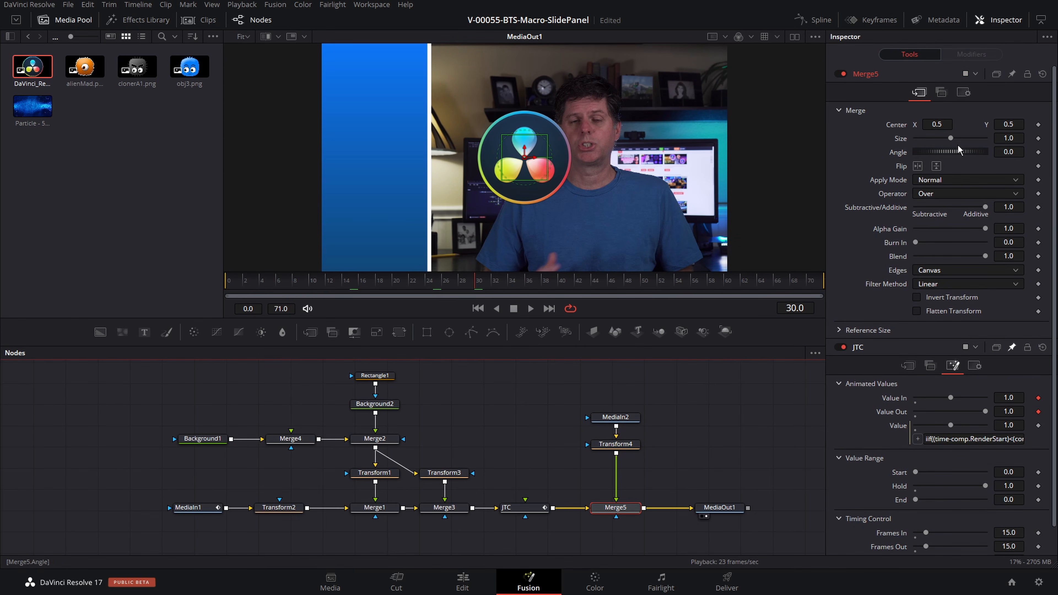
{"action": "left_click_drag", "start_coordinate": [985, 256], "coordinate": [900, 257]}
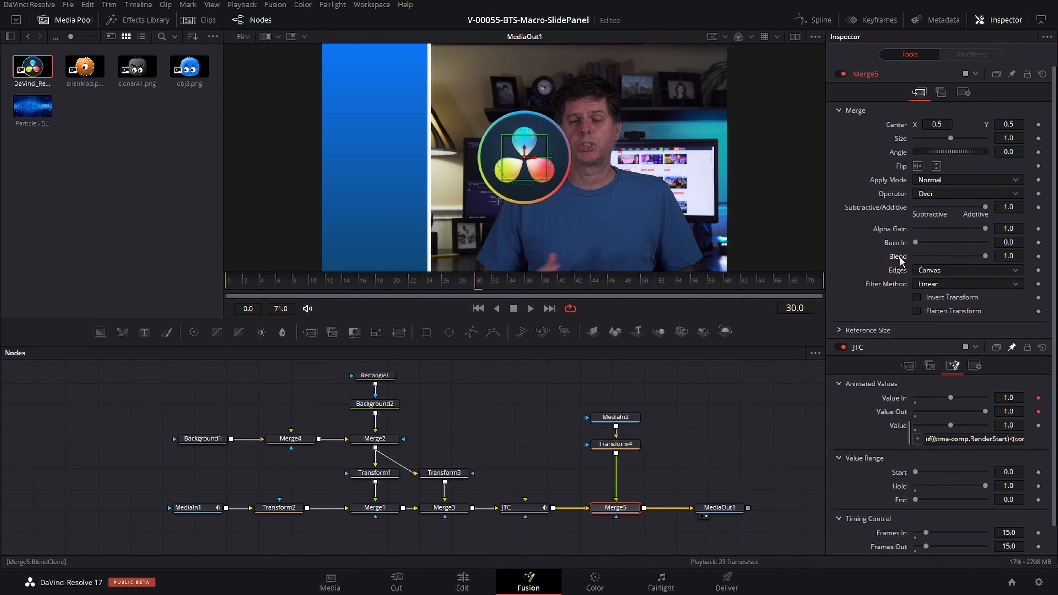
{"action": "right_click", "coordinate": [900, 260]}
{"action": "left_click", "coordinate": [927, 375]}
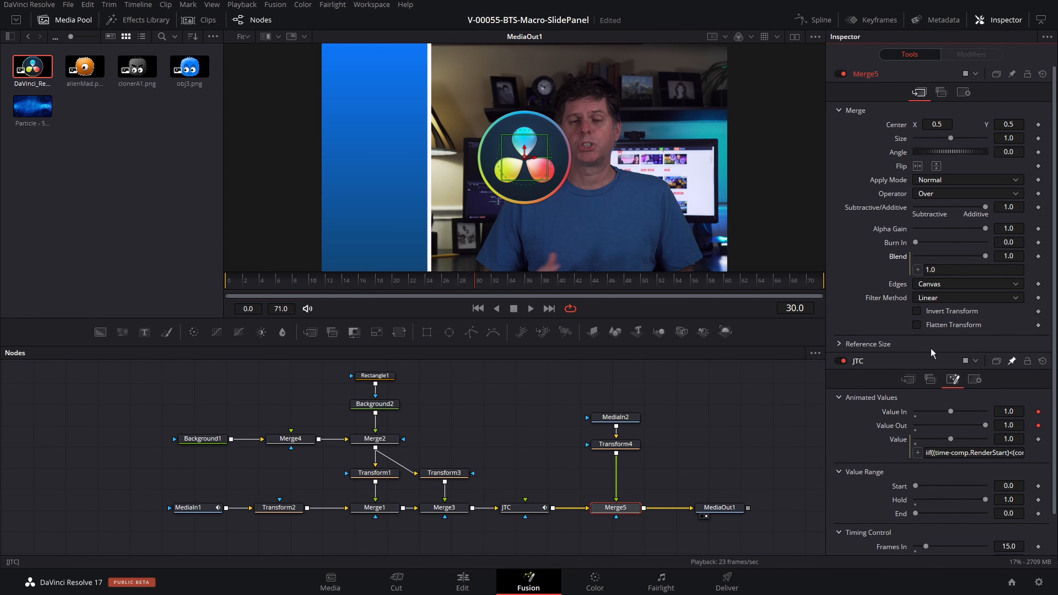
{"action": "left_click", "coordinate": [953, 269]}
{"action": "type", "text": "JTC."}
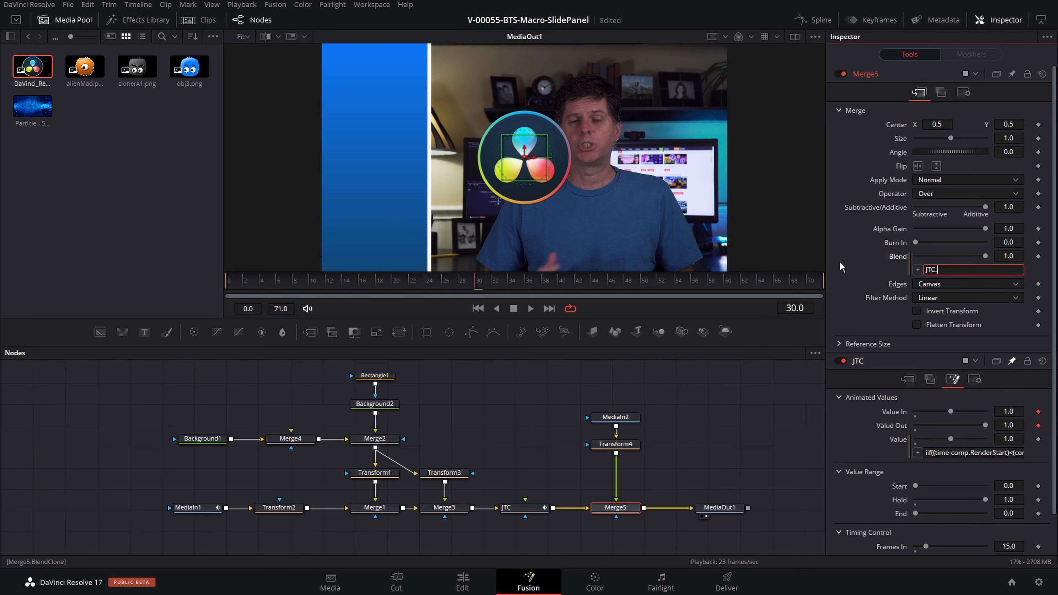
{"action": "type", "text": "Value"}
{"action": "key", "text": "Return"}
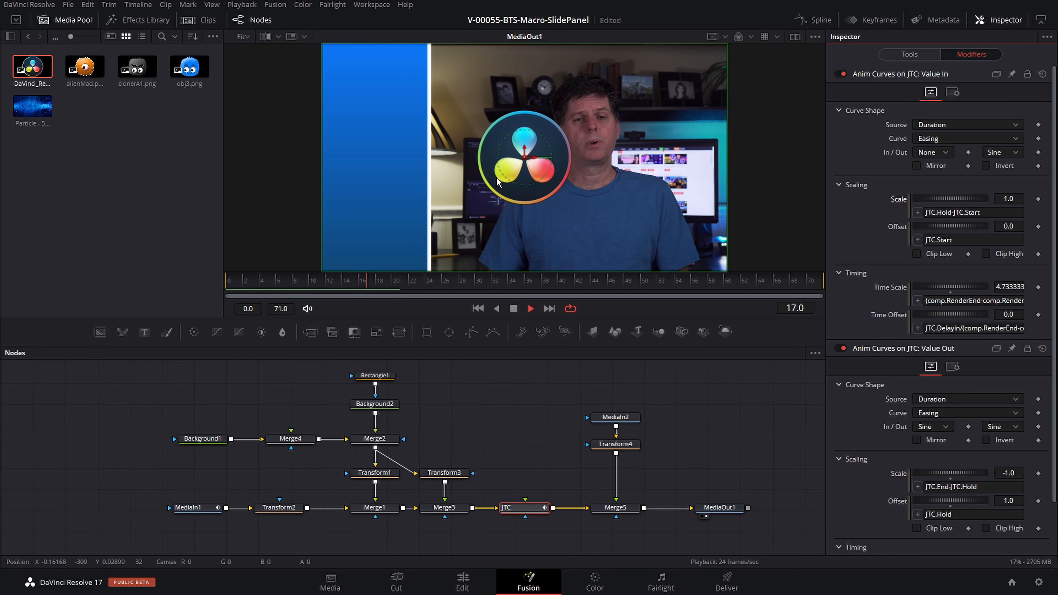
- Play the composition and scrub through it to check the logo's fade alongside the sliding panel
{"action": "key", "text": "space"}
{"action": "key", "text": "space"}
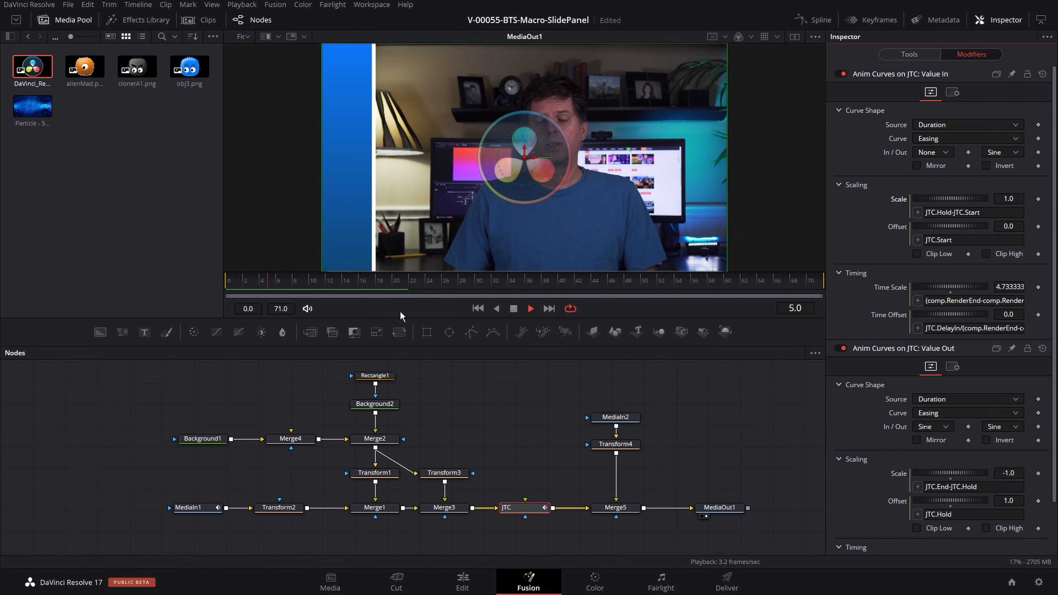
{"action": "left_click_drag", "start_coordinate": [437, 282], "coordinate": [450, 280]}
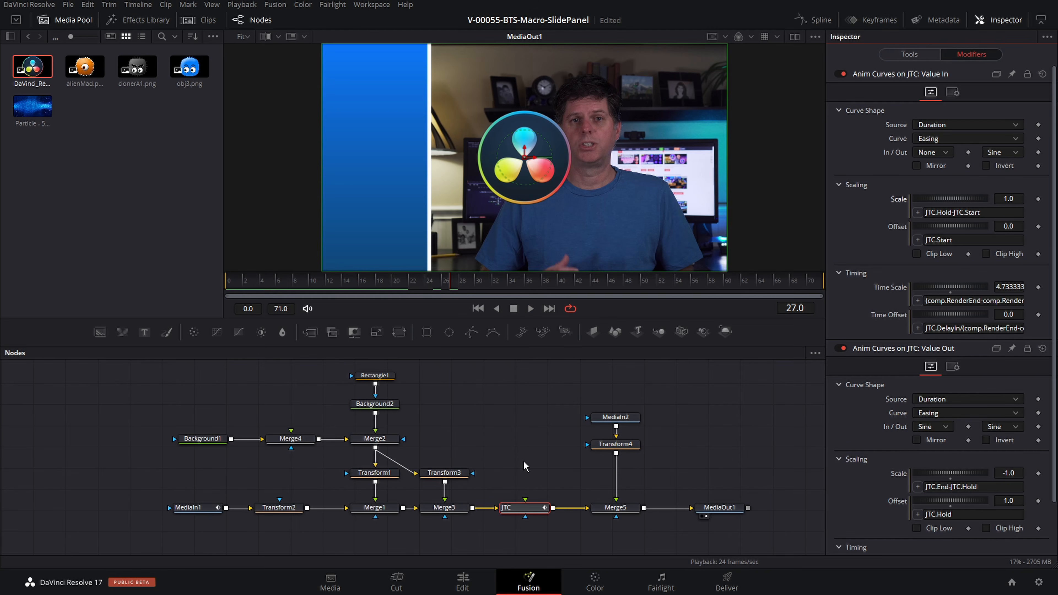
- Set Transform4's Size to exactly 2 for the logo
{"action": "left_click", "coordinate": [616, 444]}
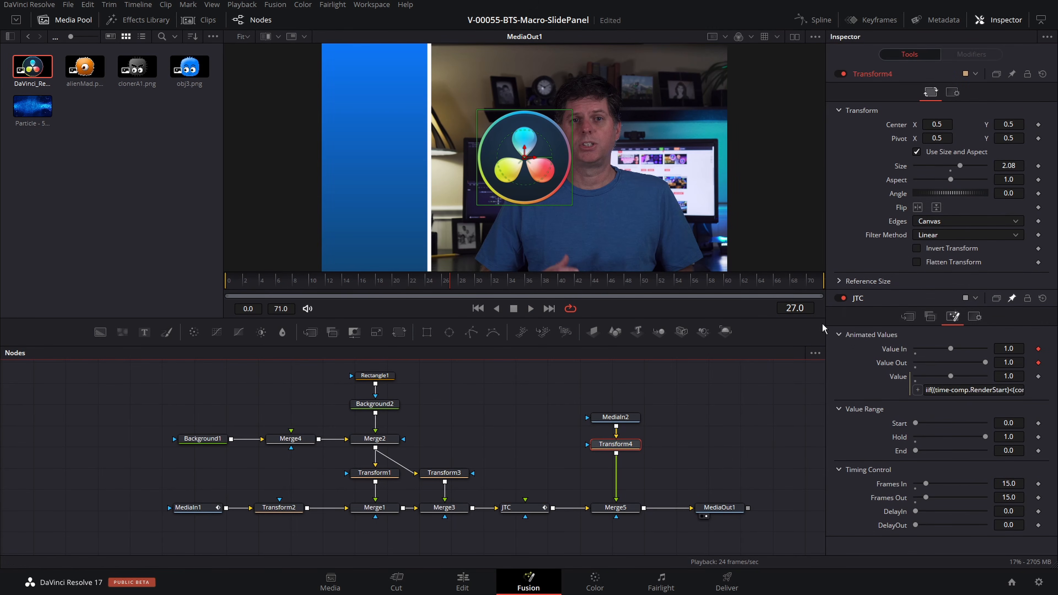
{"action": "left_click", "coordinate": [1016, 166]}
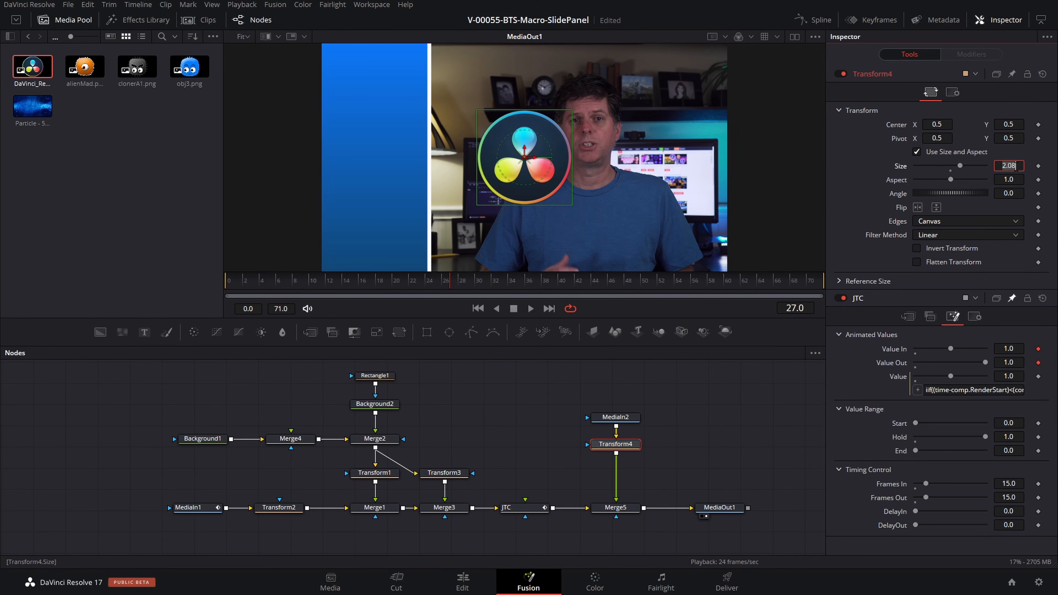
{"action": "type", "text": "2"}
{"action": "key", "text": "Return"}
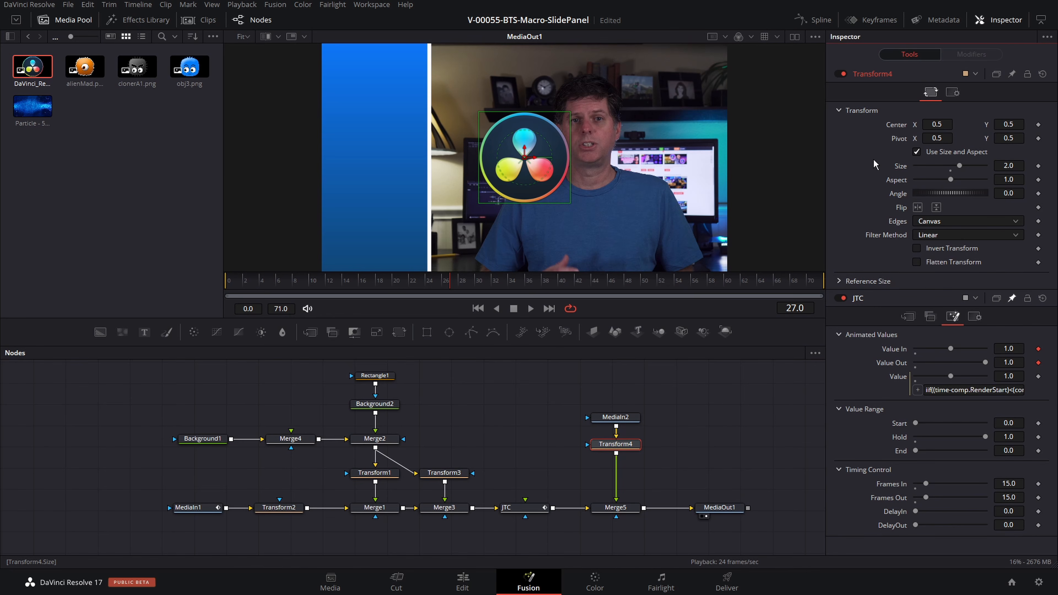
- Give Transform4's Size the expression 2.0*JTC.Value and preview the logo scaling up from the start
{"action": "right_click", "coordinate": [902, 165]}
{"action": "left_click", "coordinate": [943, 296]}
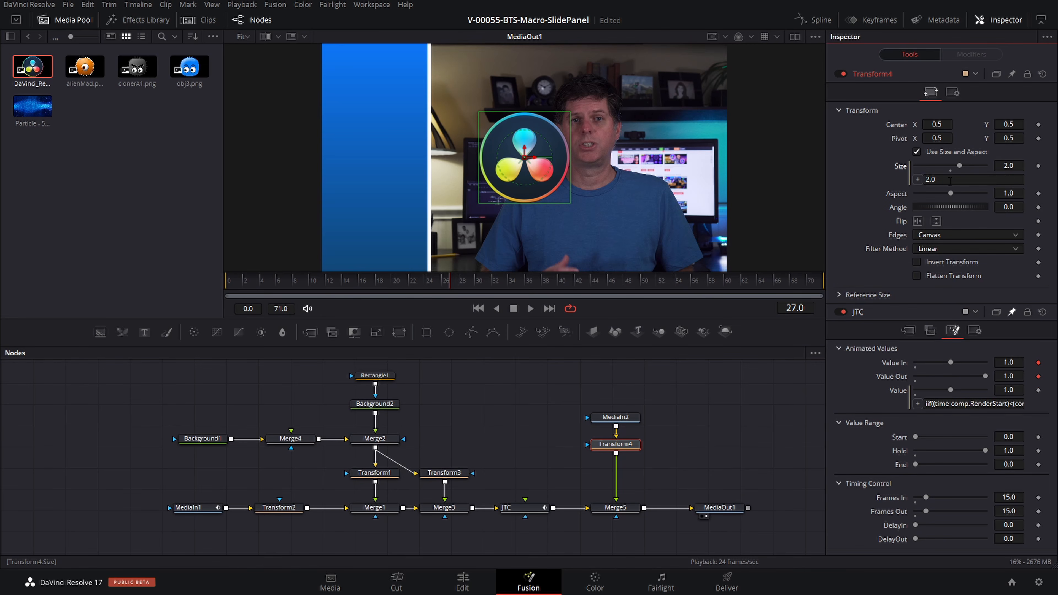
{"action": "left_click", "coordinate": [973, 182]}
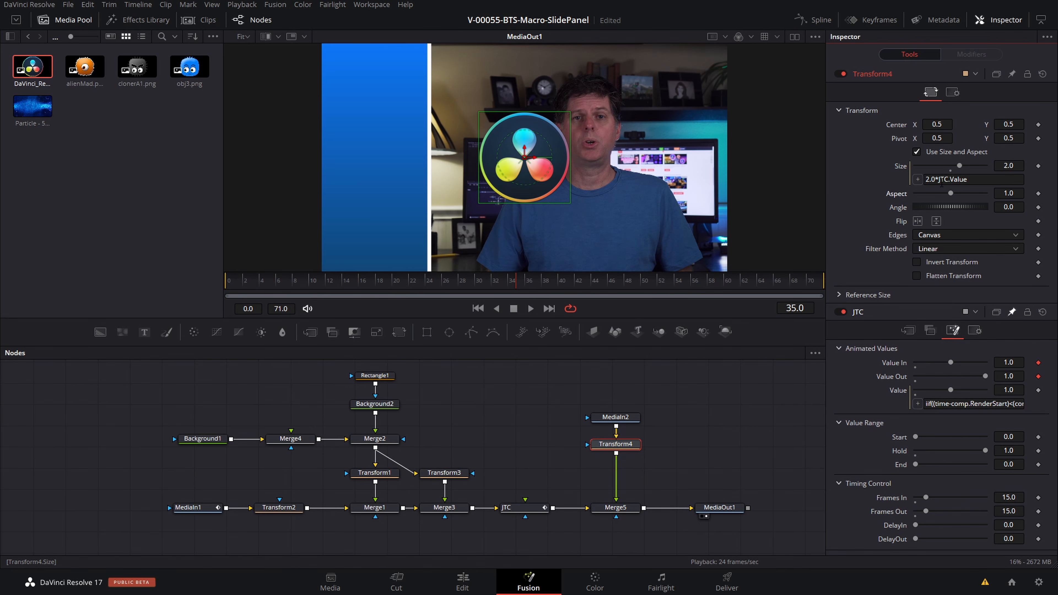
{"action": "left_click", "coordinate": [235, 284]}
{"action": "key", "text": "space"}
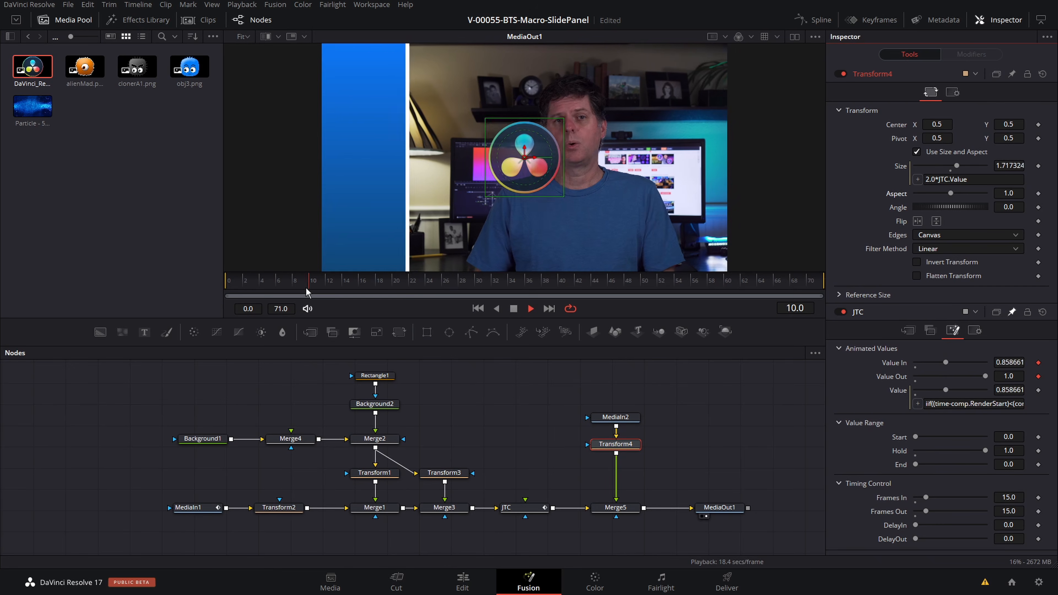
{"action": "key", "text": "space"}
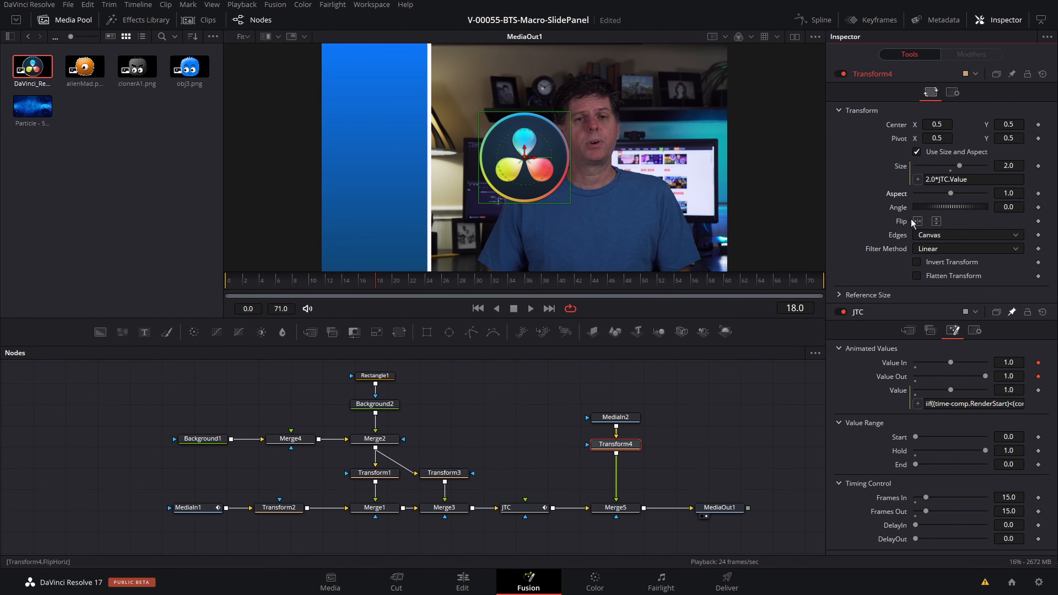
- Give Transform4's Angle the expression 360*JTC.Value and preview the logo's rotation from the first frame
{"action": "right_click", "coordinate": [900, 208]}
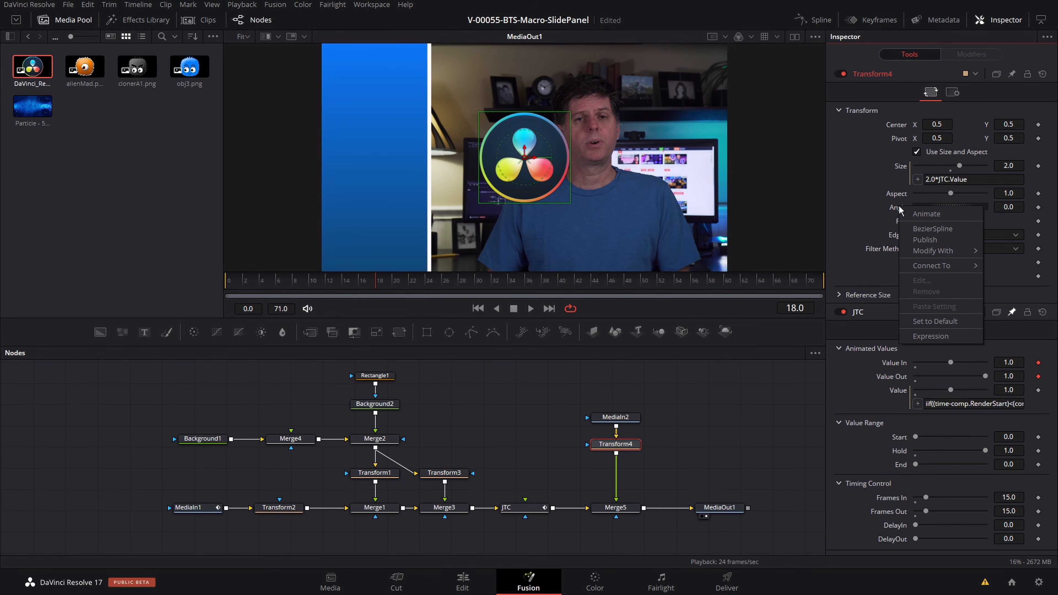
{"action": "left_click", "coordinate": [931, 336]}
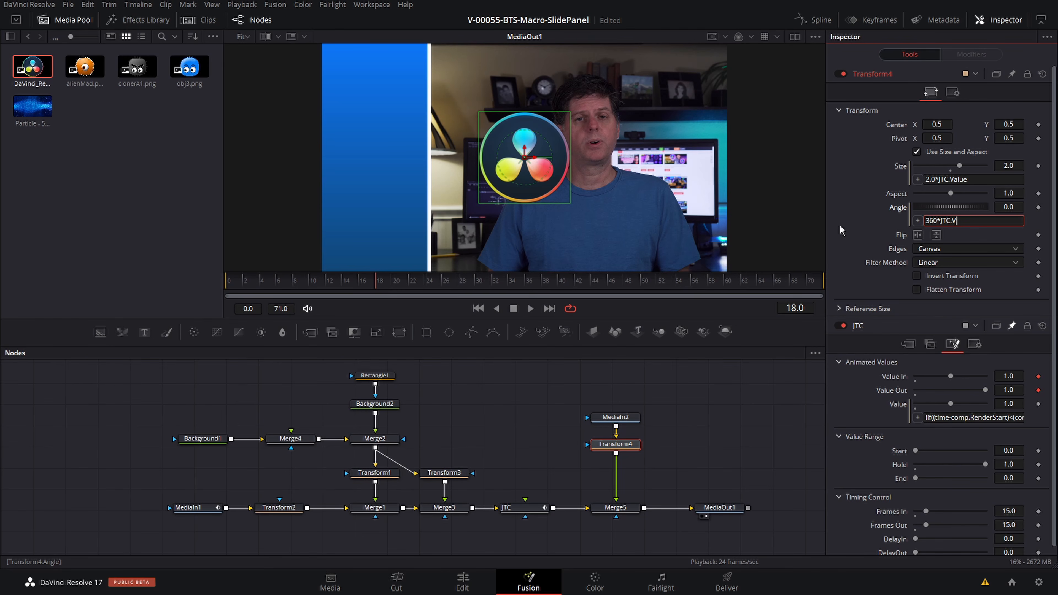
{"action": "type", "text": "360*JTC.Value"}
{"action": "key", "text": "Return"}
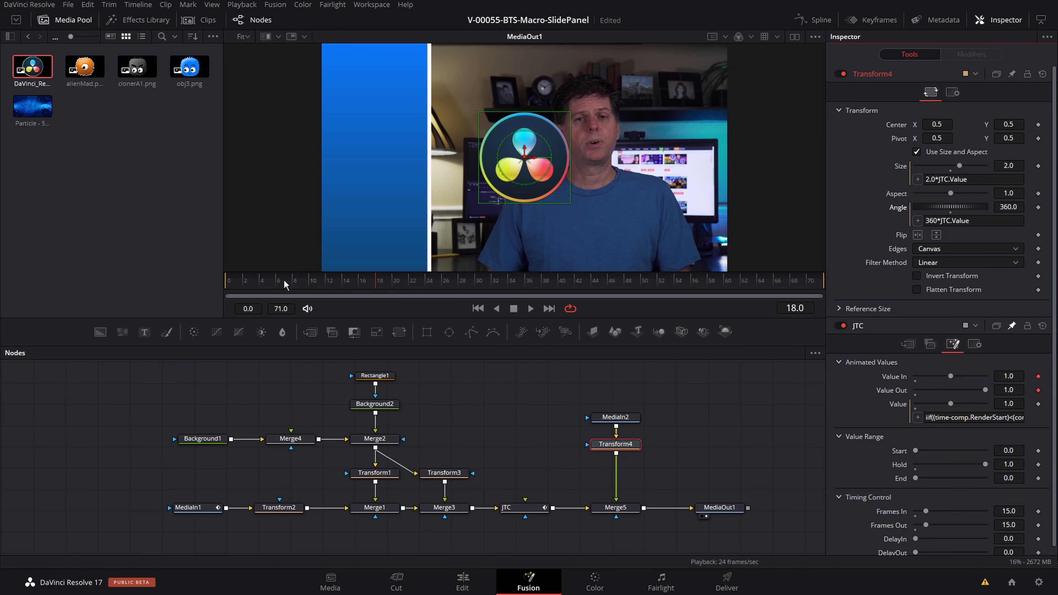
{"action": "left_click_drag", "start_coordinate": [277, 281], "coordinate": [208, 282]}
{"action": "key", "text": "space"}
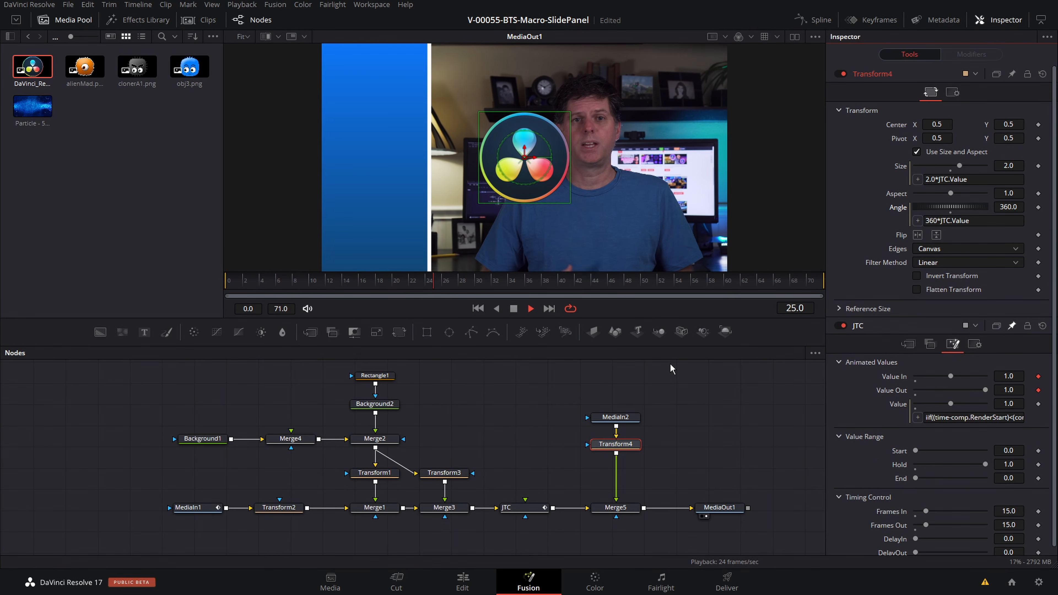
{"action": "left_click", "coordinate": [521, 410]}
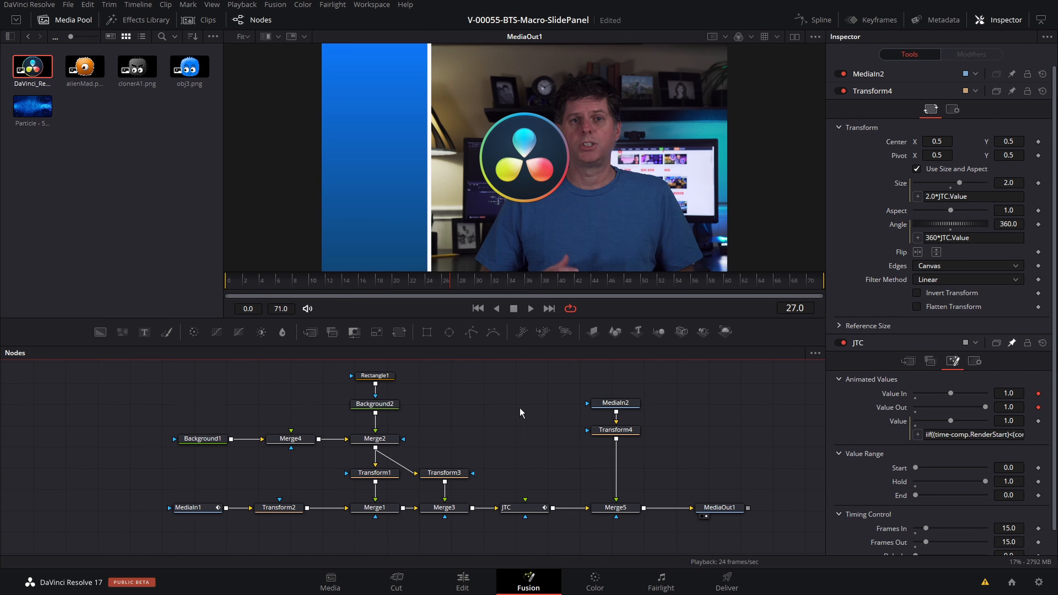
- Add a second JustTimingCurves node in the empty area beside MediaIn2 and rename it JTC2
{"action": "key", "text": "shift+space"}
{"action": "type", "text": "ju"}
{"action": "key", "text": "Down"}
{"action": "key", "text": "Down"}
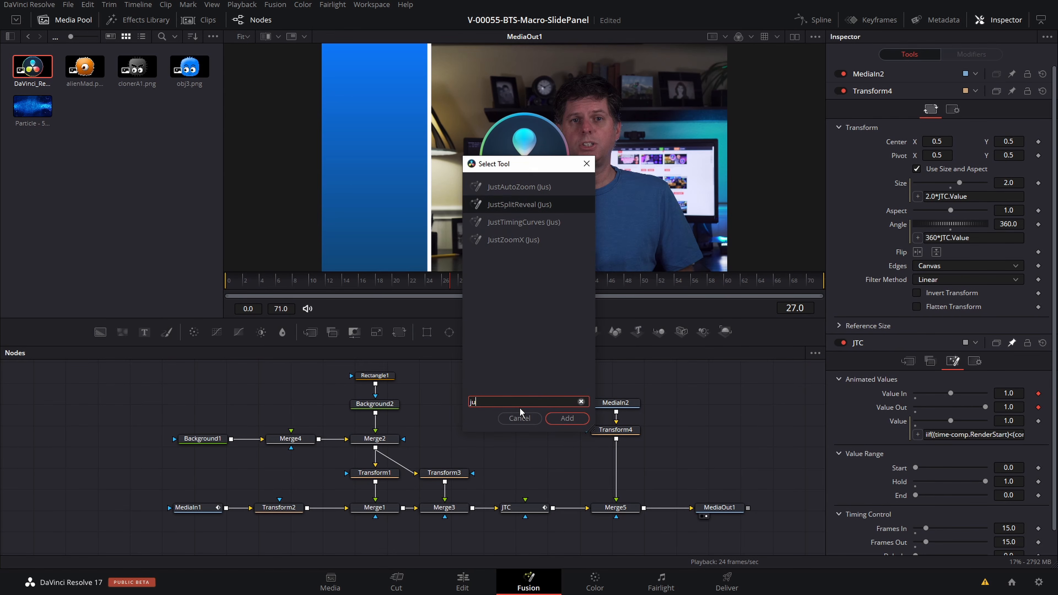
{"action": "key", "text": "Return"}
{"action": "left_click_drag", "start_coordinate": [520, 408], "coordinate": [533, 438]}
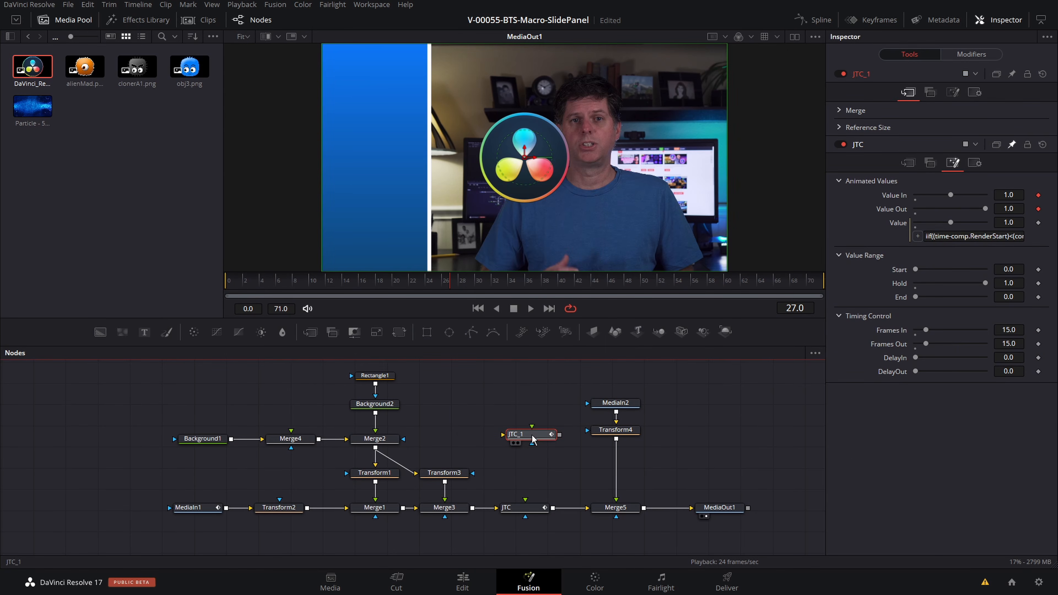
{"action": "key", "text": "F2"}
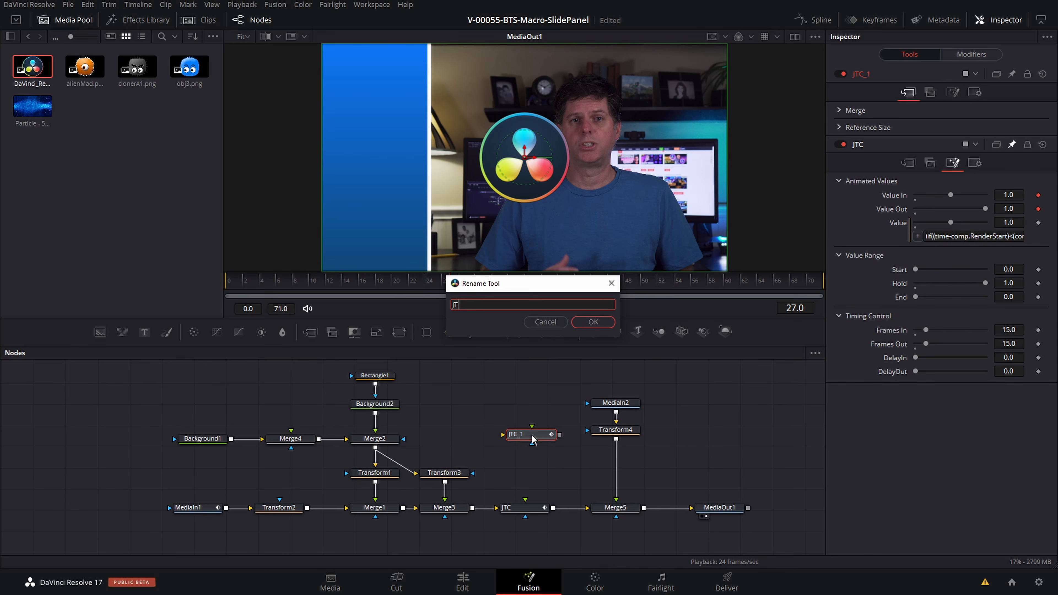
{"action": "key", "text": "Return"}
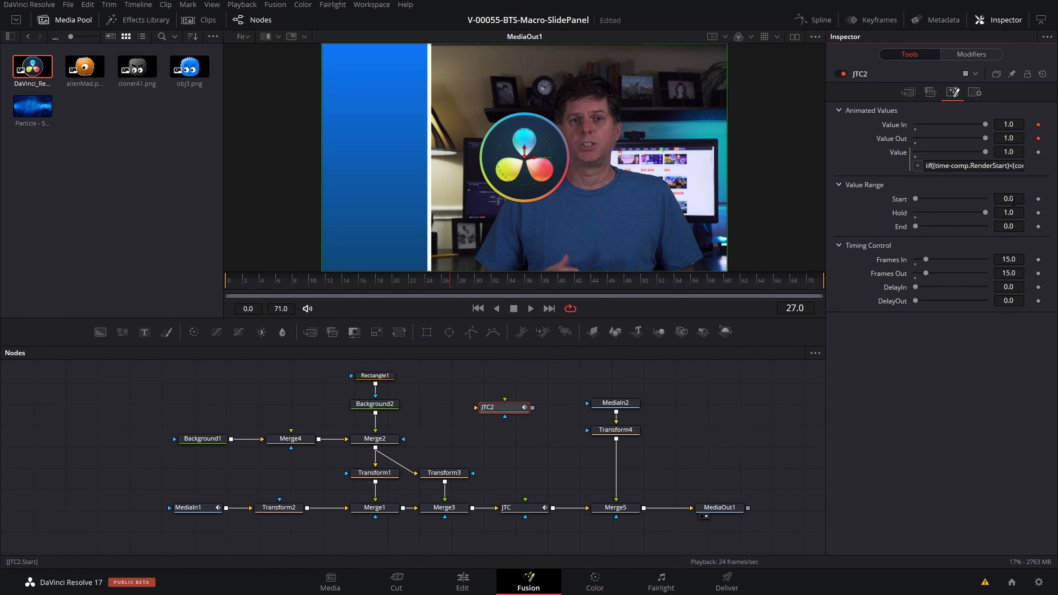
- Set JTC2's value range to a Hold of 2.5 and an End of 10
{"action": "left_click", "coordinate": [1017, 213]}
{"action": "type", "text": "2.5"}
{"action": "key", "text": "Return"}
{"action": "left_click", "coordinate": [1016, 226]}
{"action": "type", "text": "10"}
{"action": "key", "text": "Return"}
- Play the composition from the start to watch JTC2's animated values change over time
{"action": "key", "text": "Home"}
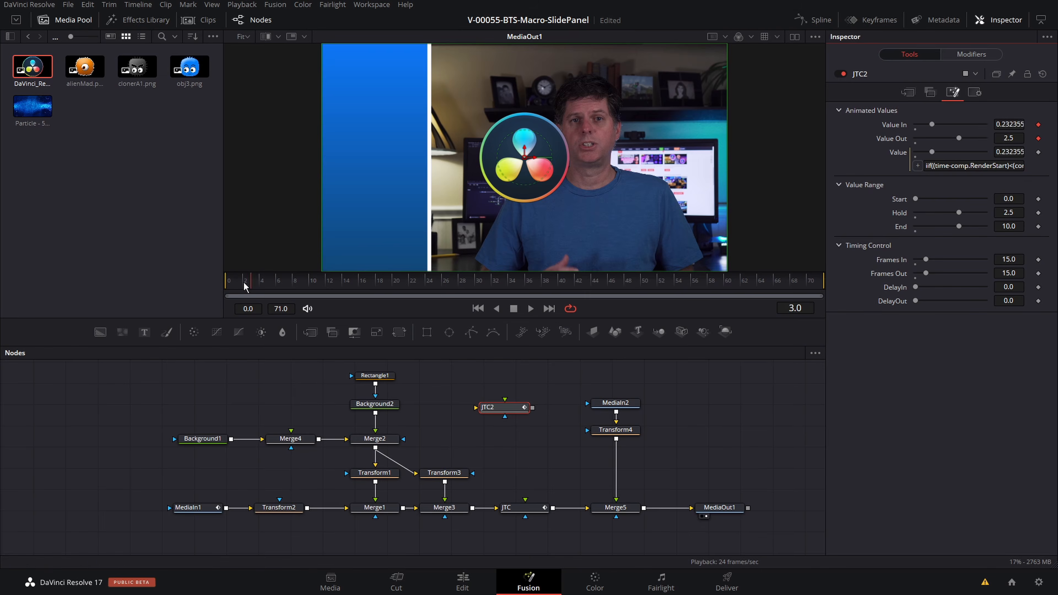
{"action": "key", "text": "space"}
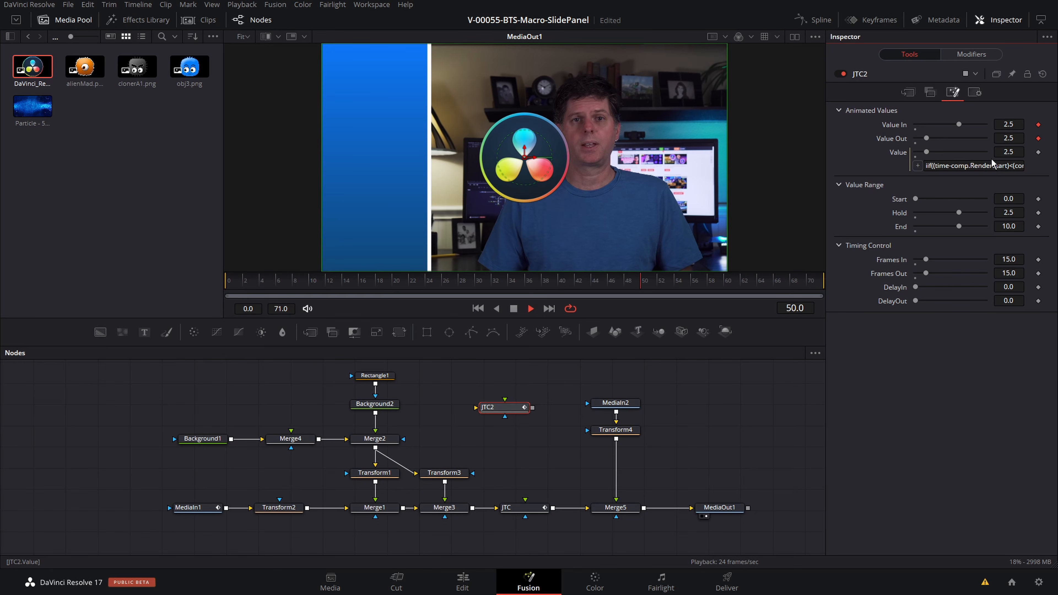
{"action": "key", "text": "space"}
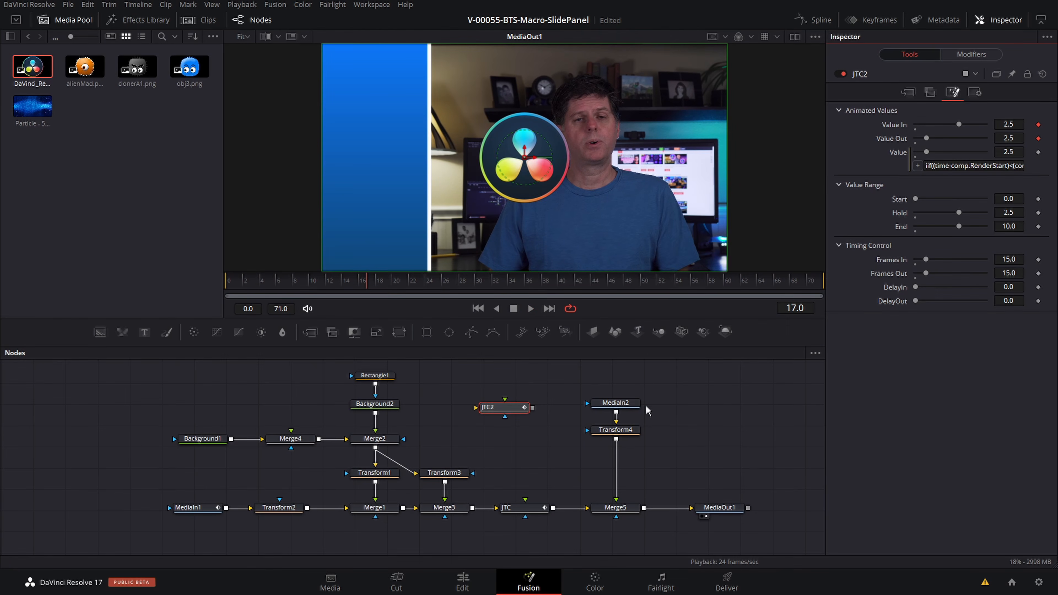
- Change Transform4's Size expression to JTC2.Value, without the 2.0 multiplier
{"action": "left_click", "coordinate": [613, 434]}
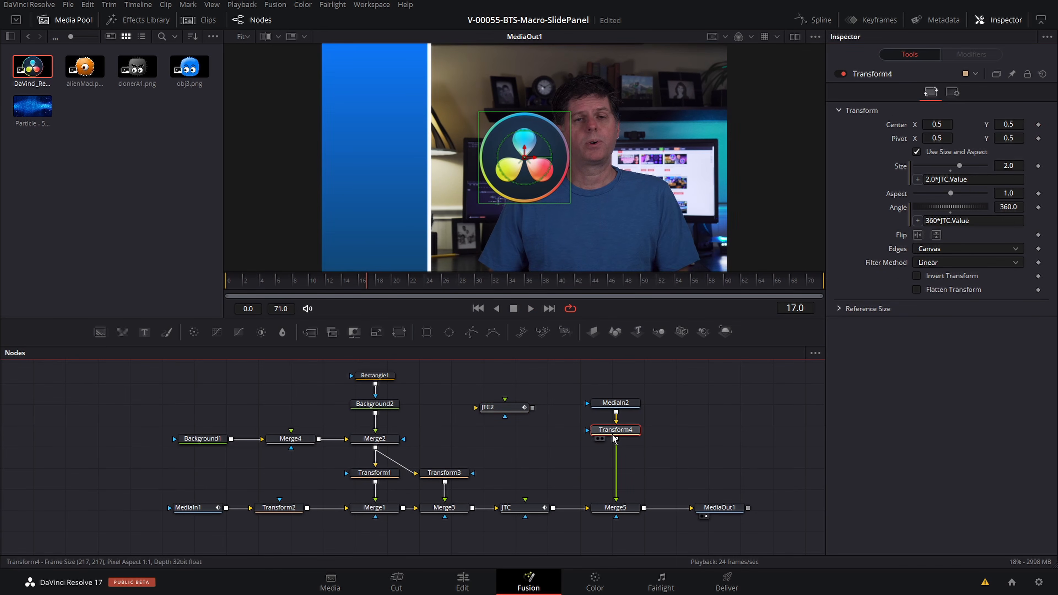
{"action": "left_click", "coordinate": [948, 179]}
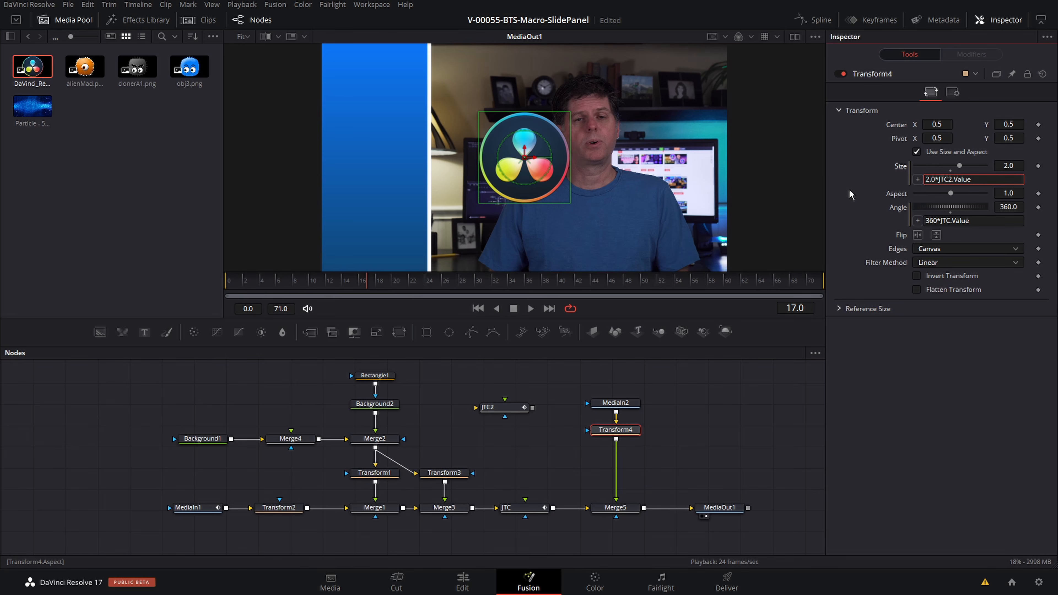
{"action": "key", "text": "Return"}
{"action": "left_click", "coordinate": [936, 181]}
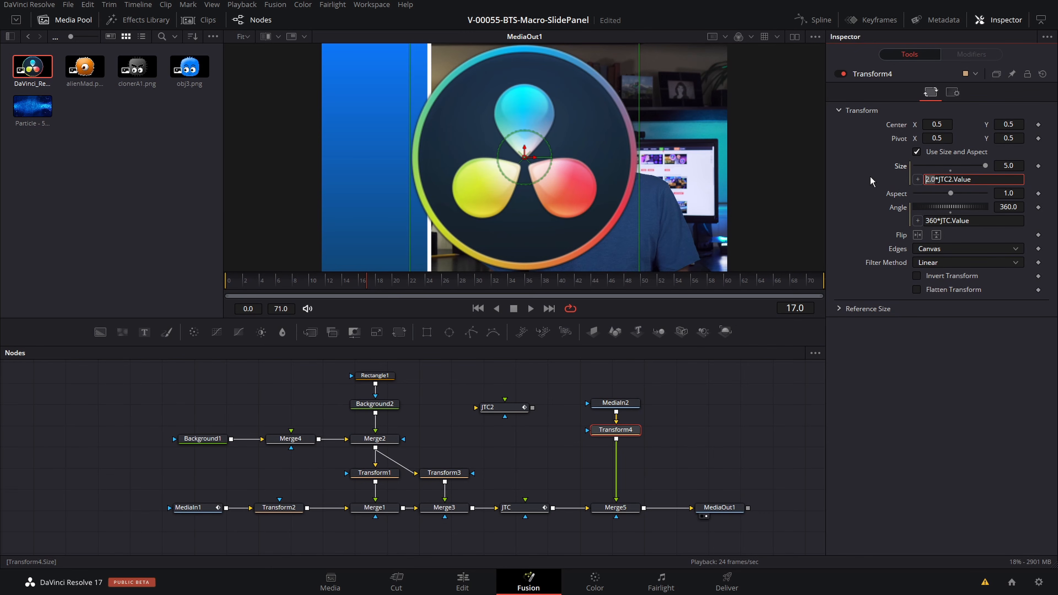
{"action": "key", "text": "BackSpace"}
{"action": "key", "text": "BackSpace"}
{"action": "key", "text": "BackSpace"}
{"action": "key", "text": "BackSpace"}
{"action": "key", "text": "Return"}
- Play the composition from the first frame to check the logo's scaling and rotation
{"action": "left_click", "coordinate": [255, 287]}
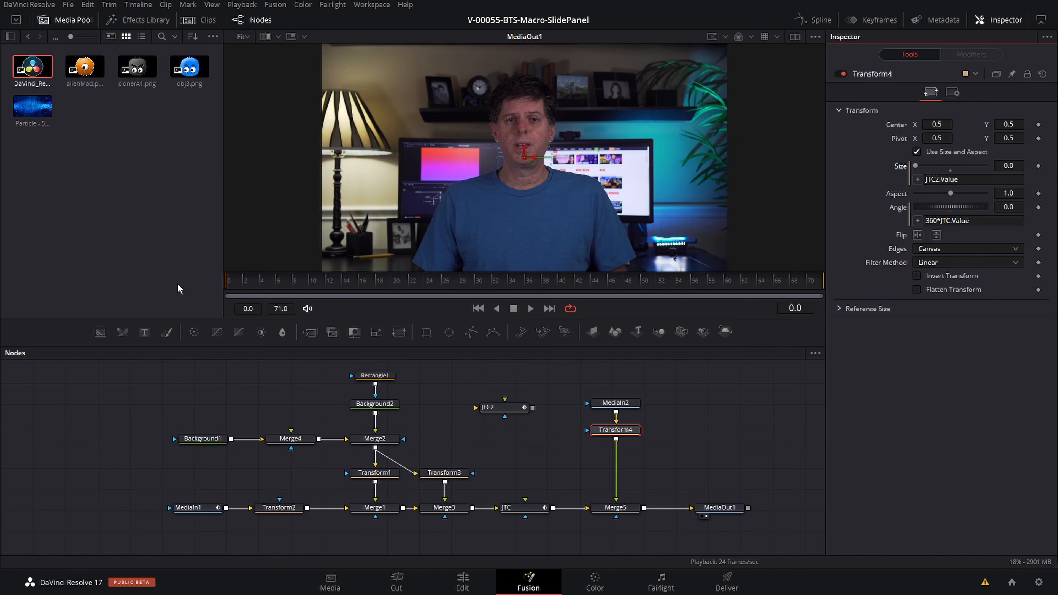
{"action": "key", "text": "space"}
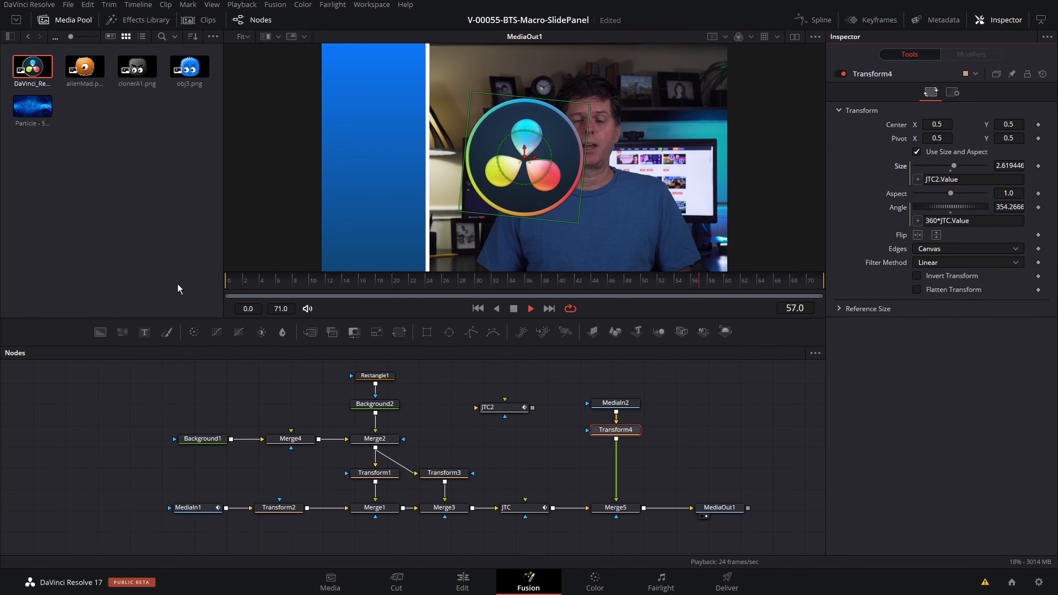
{"action": "key", "text": "space"}
- Delete the JTC2 node and the logo's MediaIn2, Transform4 and Merge5 nodes
{"action": "left_click_drag", "start_coordinate": [511, 412], "coordinate": [537, 408]}
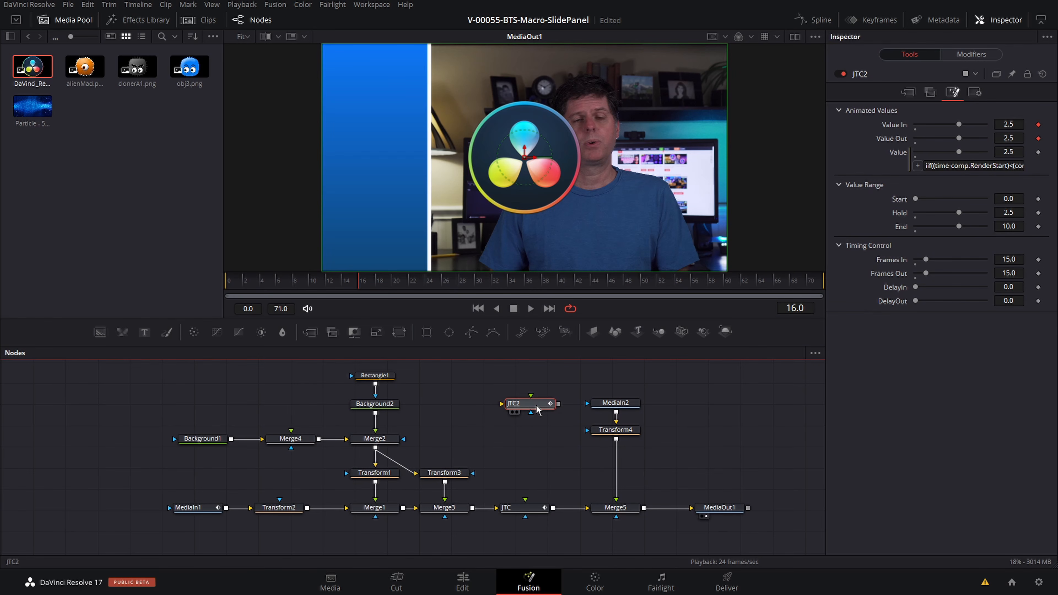
{"action": "left_click_drag", "start_coordinate": [500, 376], "coordinate": [663, 462]}
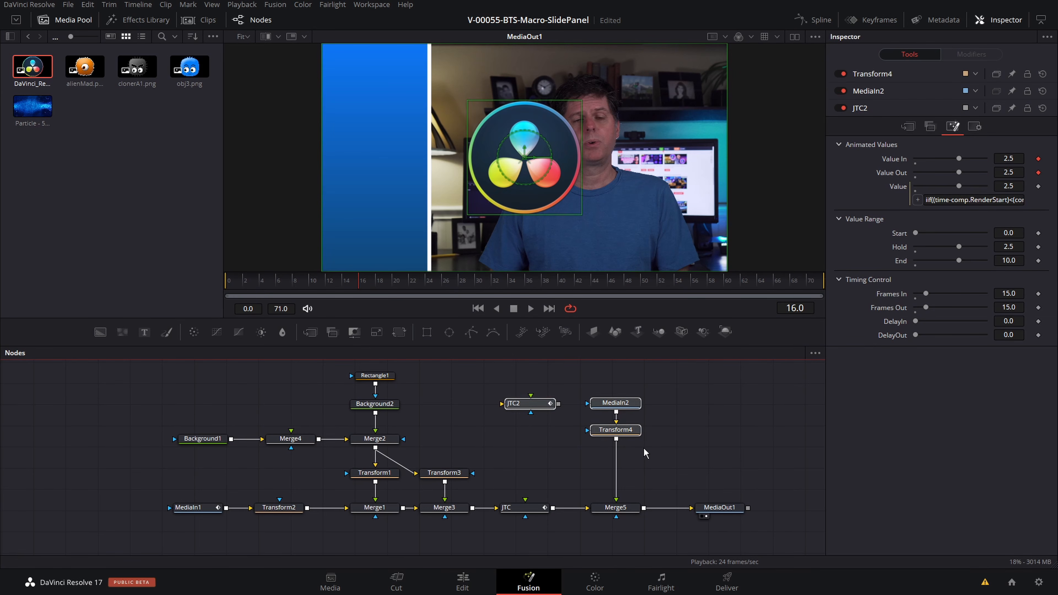
{"action": "key", "text": "Delete"}
{"action": "left_click", "coordinate": [615, 507]}
{"action": "key", "text": "Delete"}
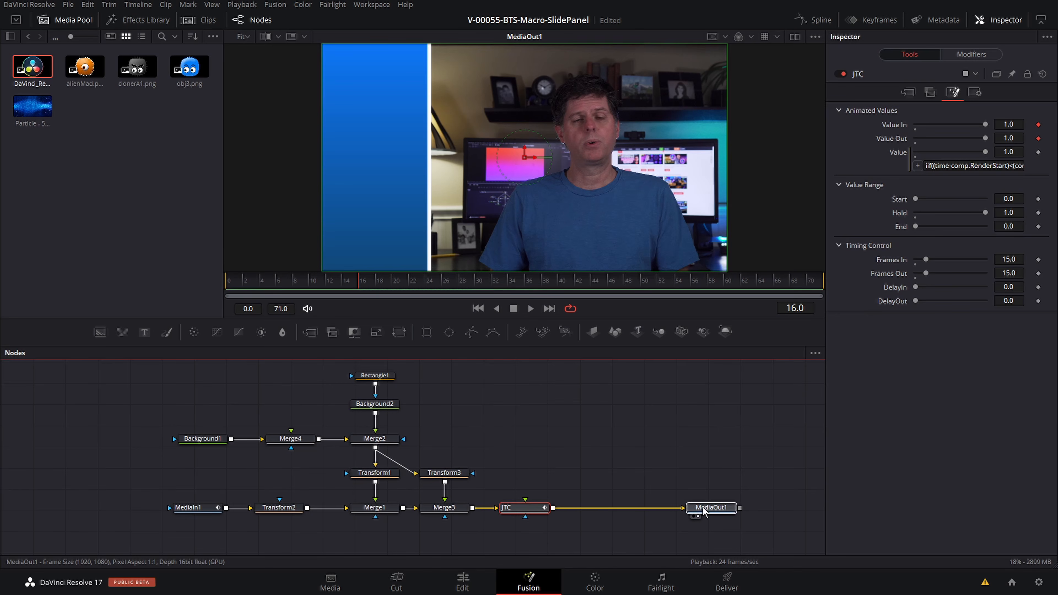
- Reposition the MediaOut1 and JTC nodes to close the gap after Merge3 in the main node row
{"action": "left_click_drag", "start_coordinate": [703, 511], "coordinate": [646, 511]}
{"action": "left_click_drag", "start_coordinate": [522, 509], "coordinate": [536, 508]}
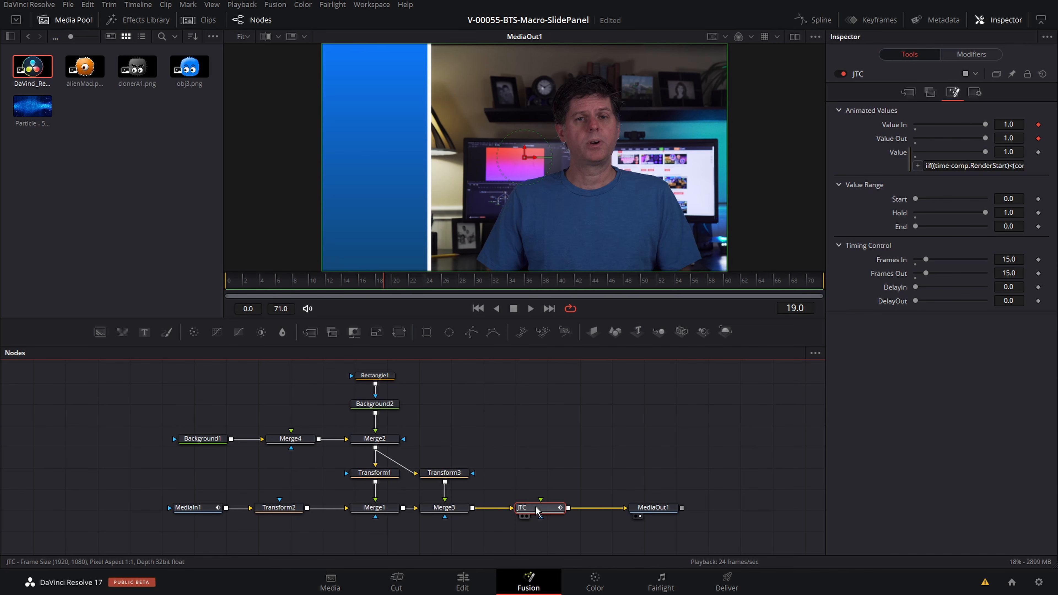
{"action": "left_click_drag", "start_coordinate": [537, 510], "coordinate": [533, 511]}
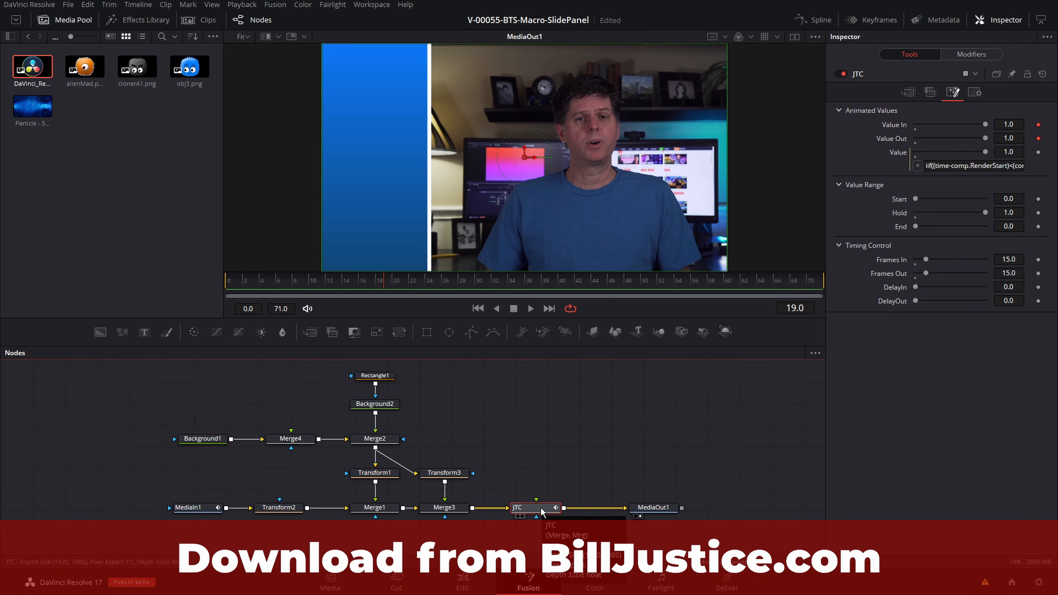
{"action": "left_click_drag", "start_coordinate": [653, 507], "coordinate": [639, 507]}
{"action": "left_click_drag", "start_coordinate": [544, 511], "coordinate": [542, 512]}
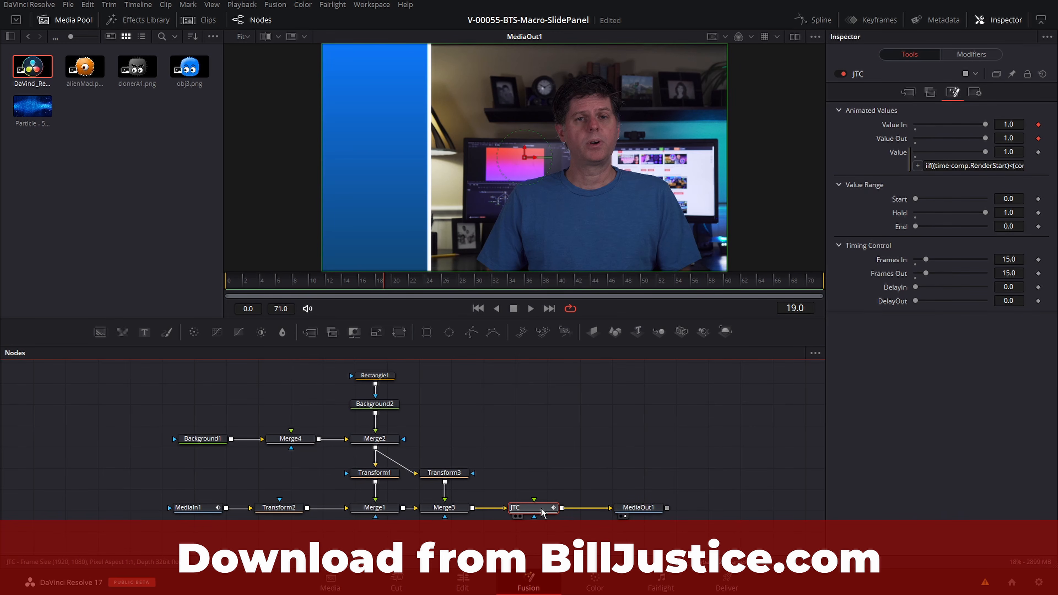